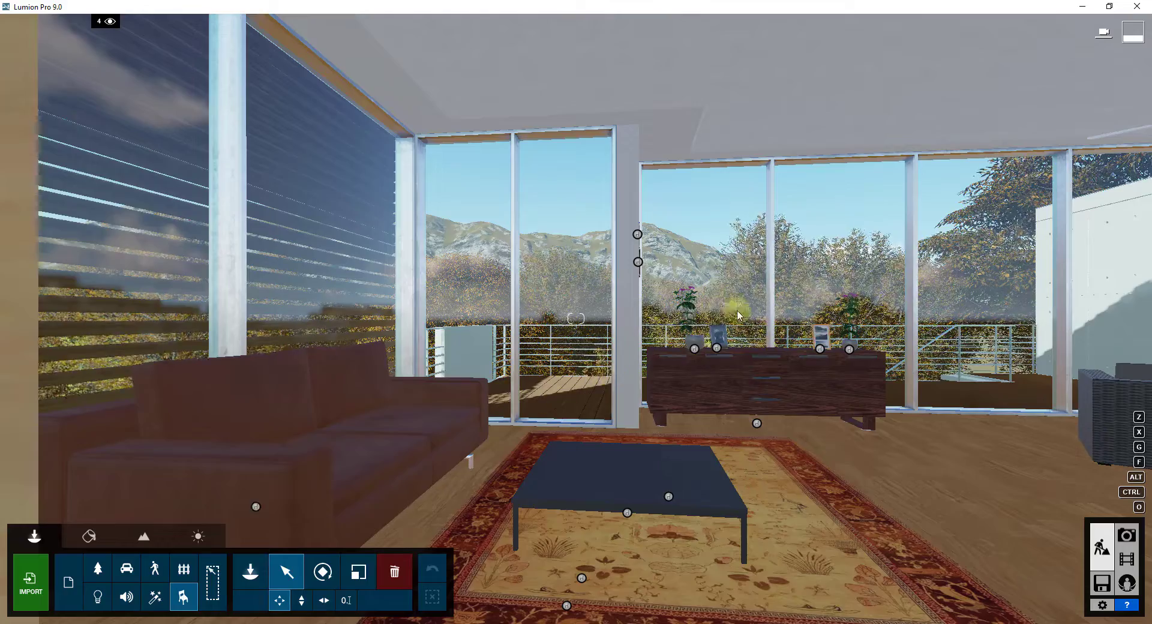
# Look around the living room, find the Villa Cabrera example scene in the examples list, and return to build mode.
pyautogui.moveTo(738, 315); pyautogui.dragTo(916, 396, button='right')
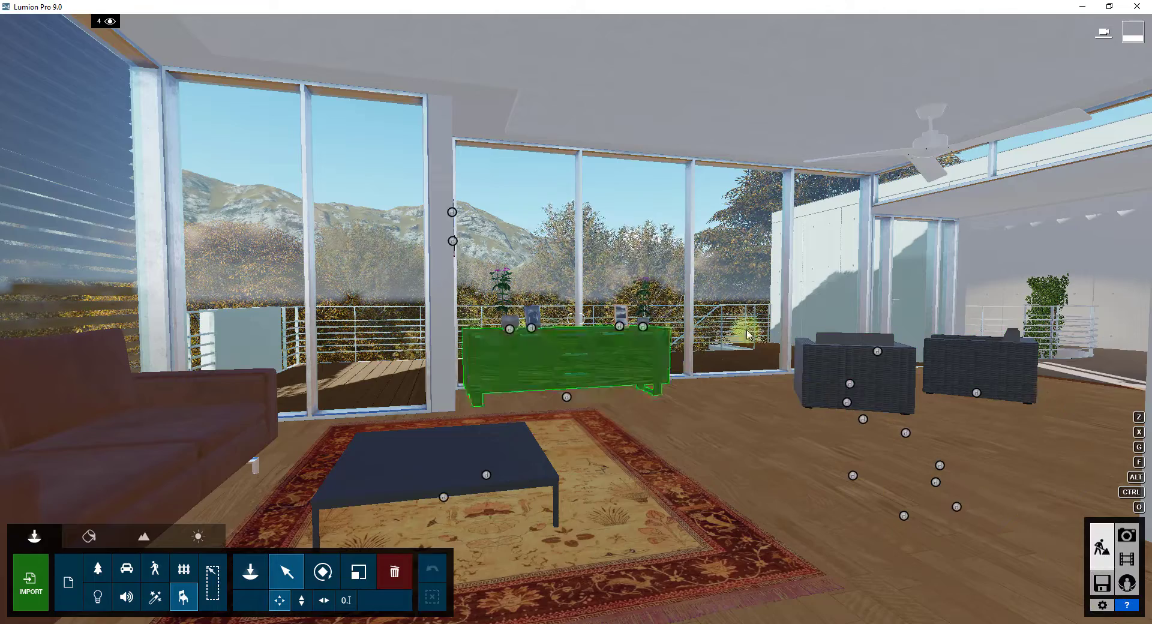
pyautogui.click(1102, 606)
pyautogui.click(873, 128)
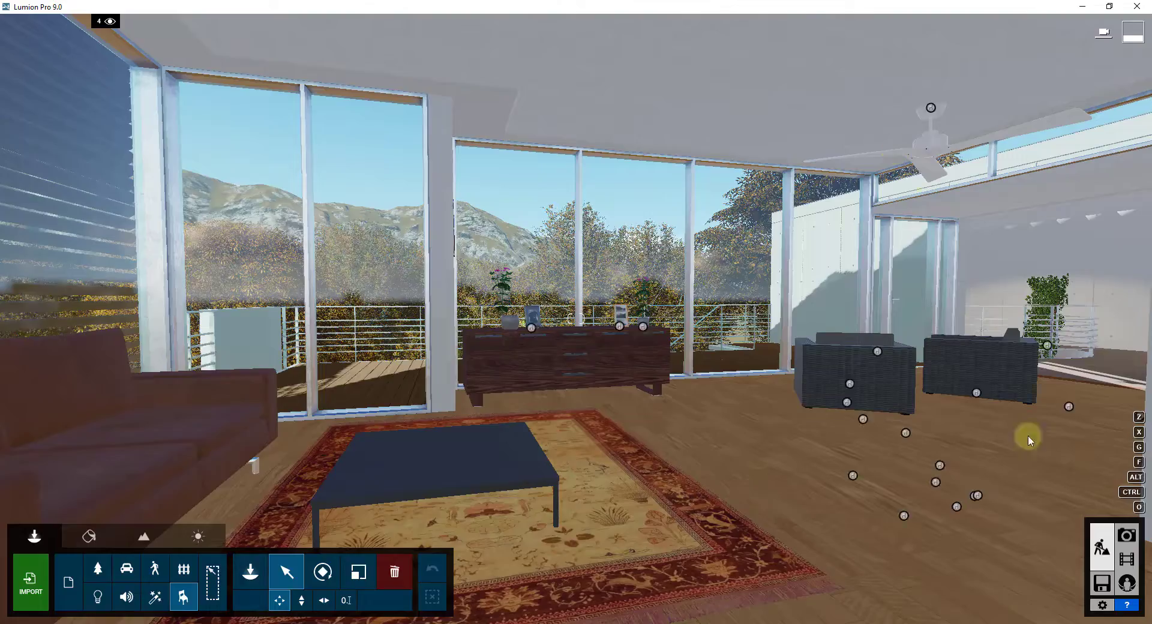
pyautogui.click(1103, 584)
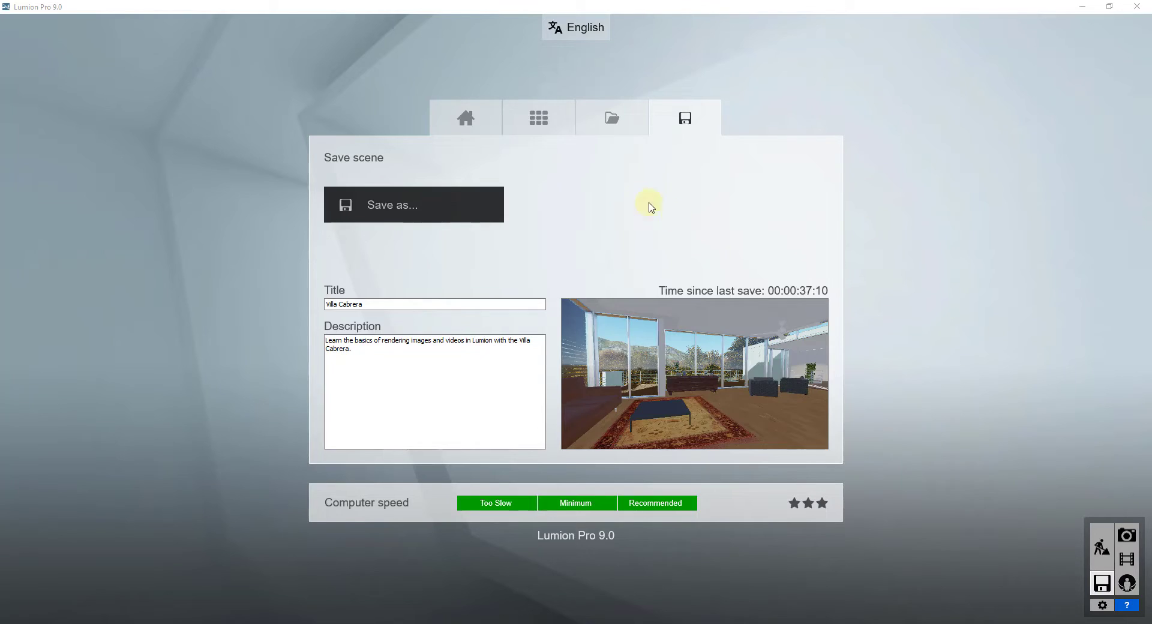
pyautogui.click(480, 123)
pyautogui.click(537, 117)
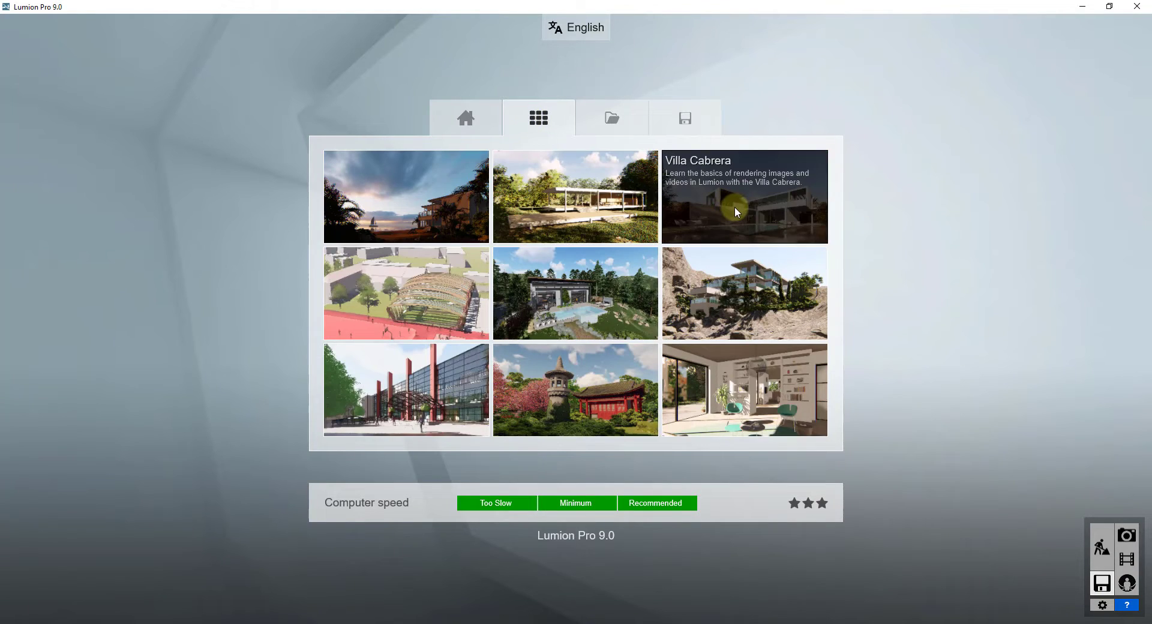
pyautogui.click(1101, 549)
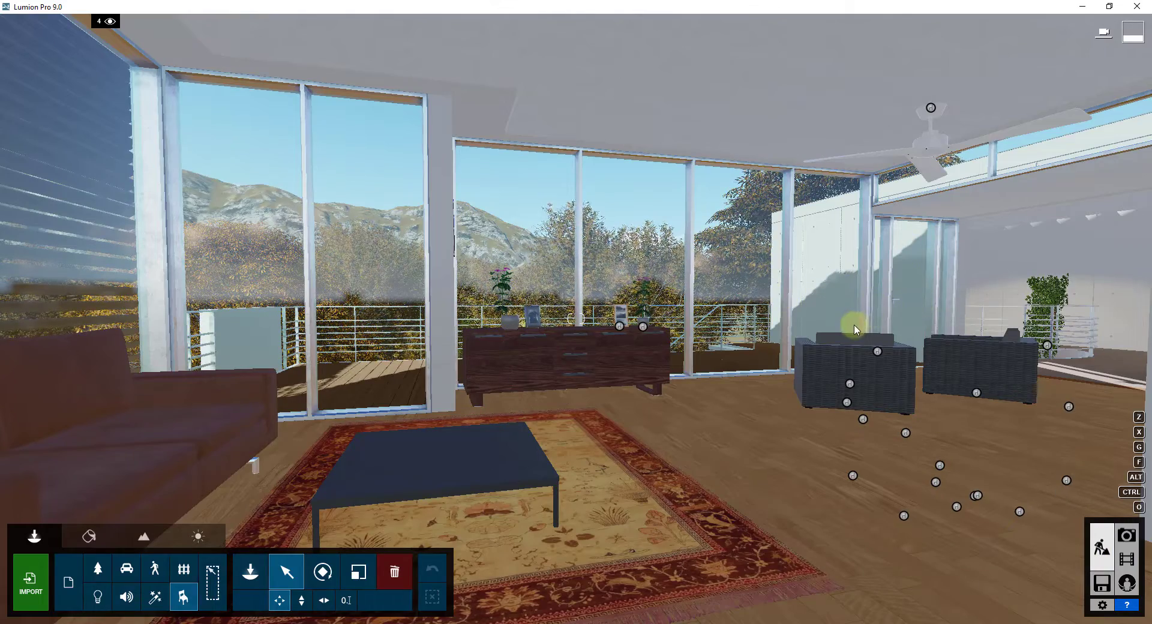
# Toggle the visibility of layers 3 and 2 to compare the furniture each layer contains.
pyautogui.moveTo(115, 7)
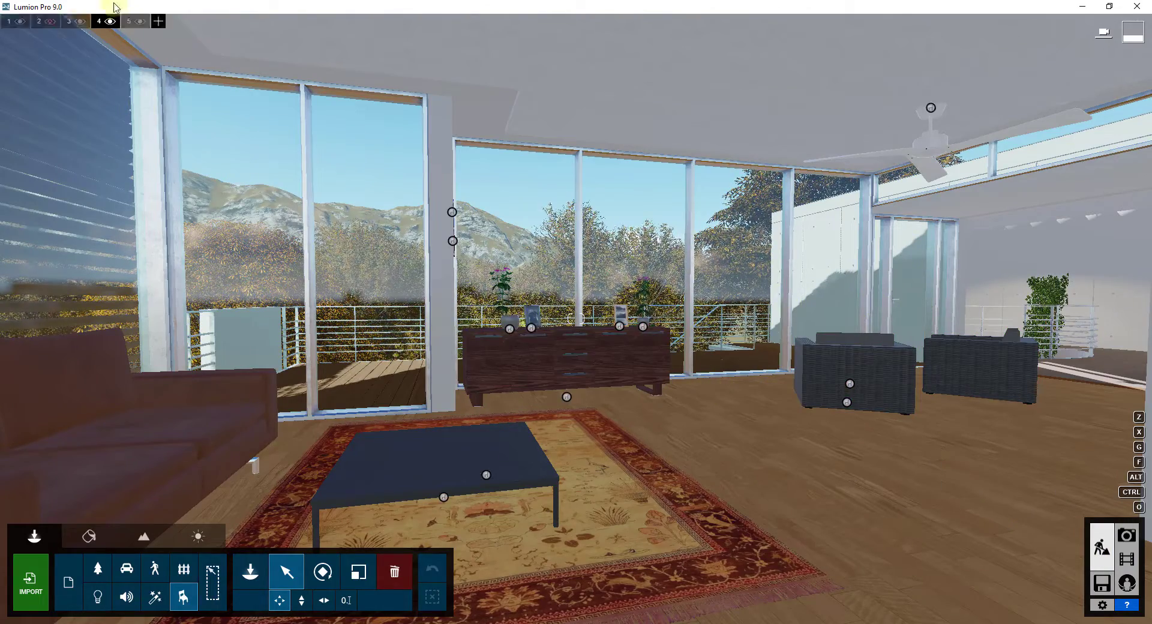
pyautogui.click(80, 22)
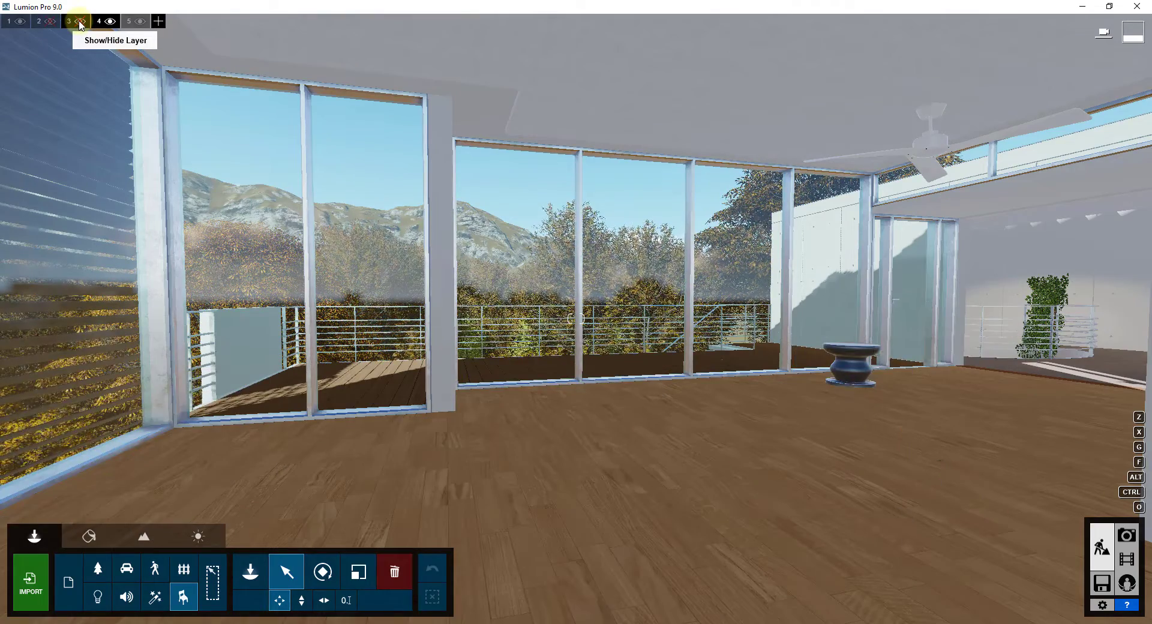
pyautogui.click(80, 21)
pyautogui.click(80, 22)
pyautogui.click(79, 22)
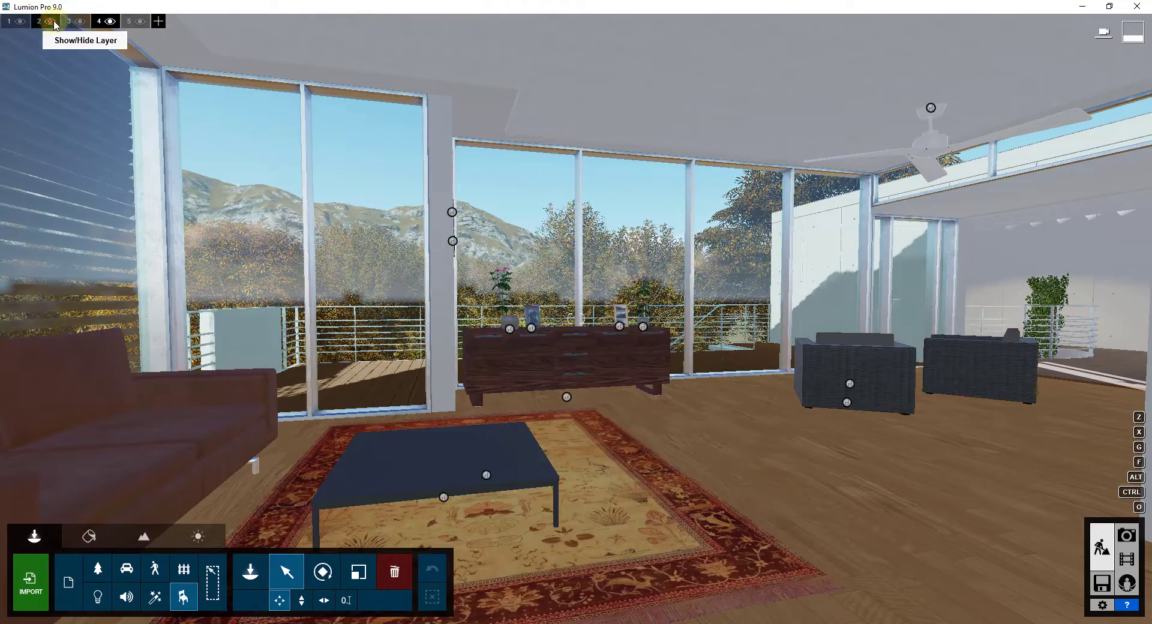
pyautogui.click(51, 22)
pyautogui.click(50, 22)
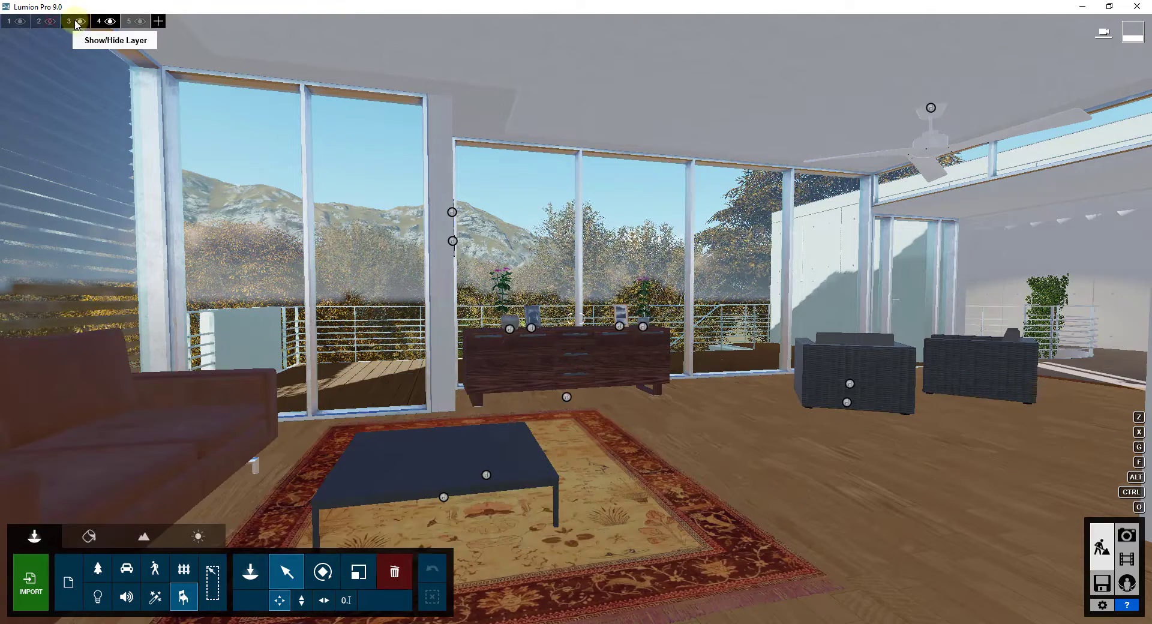
# Hide layer 3, select the small round coffee table, and show layer 3 again.
pyautogui.click(80, 22)
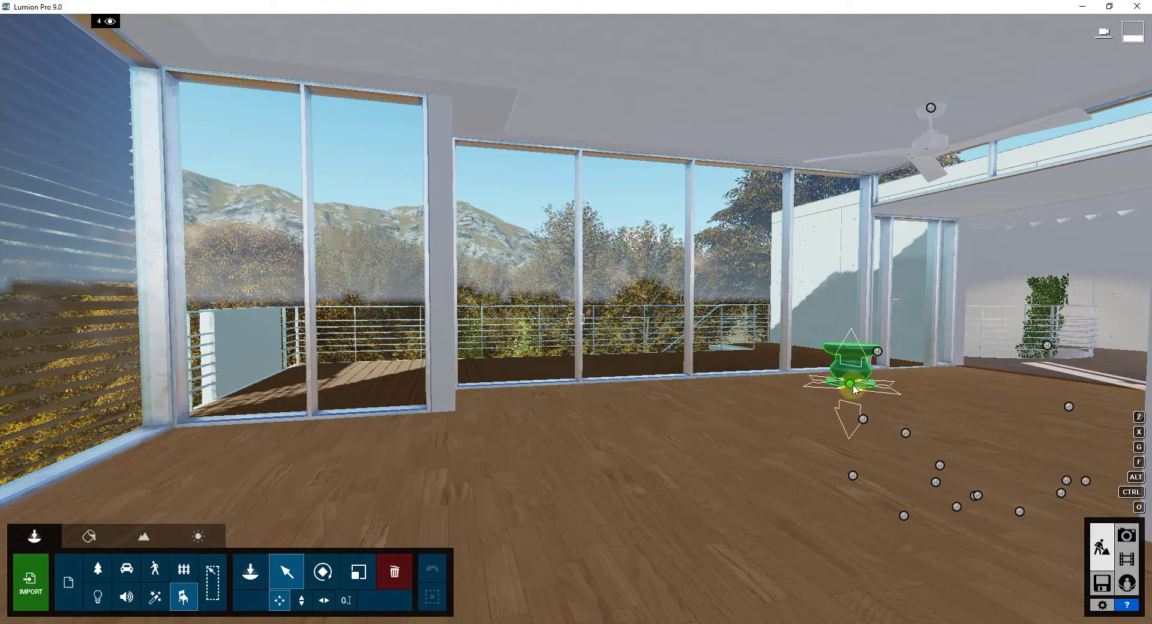
pyautogui.click(855, 389)
pyautogui.click(77, 22)
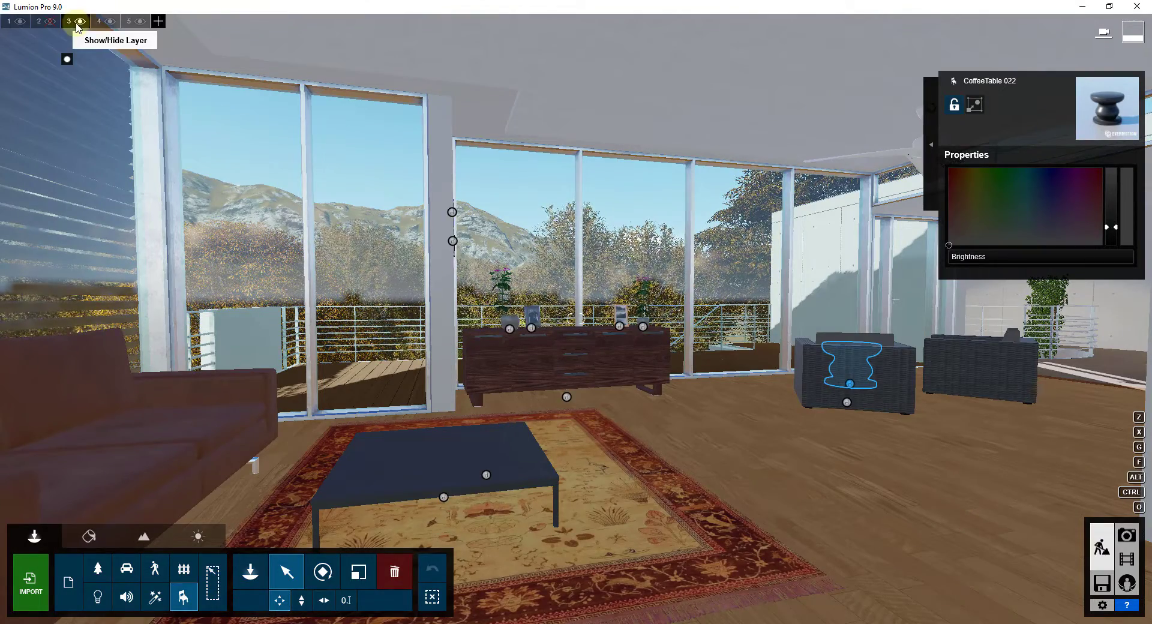
# Swap layer 3 for layer 2 to view the alternative furniture, and restore layer 3 as the visible one.
pyautogui.click(78, 21)
pyautogui.click(51, 22)
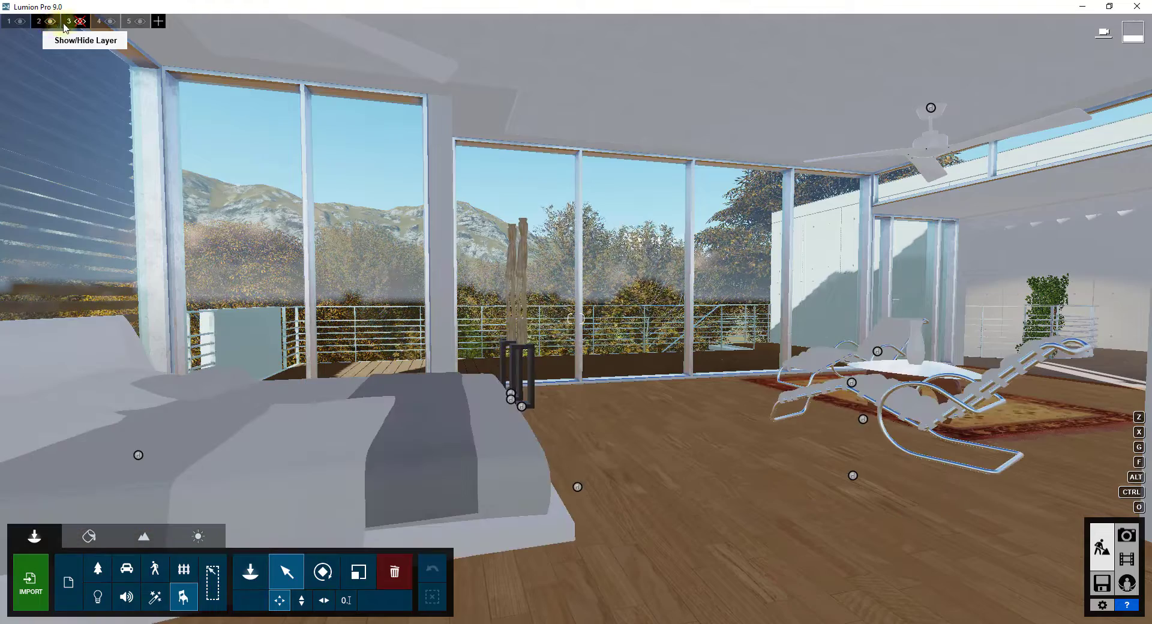
pyautogui.click(80, 21)
pyautogui.click(51, 22)
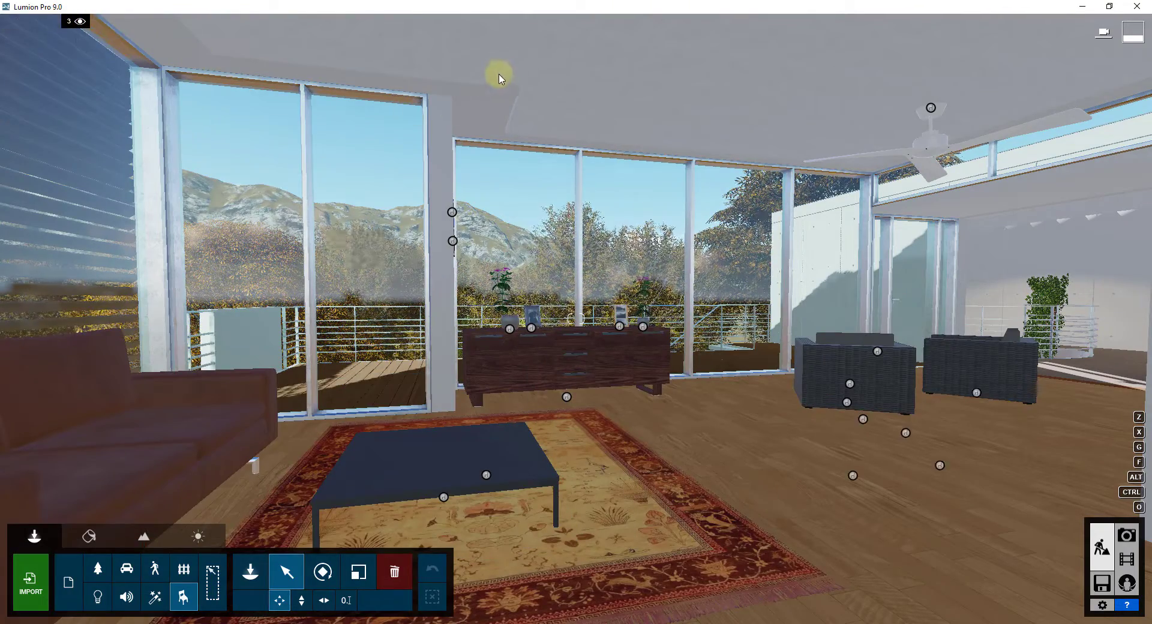
pyautogui.click(802, 394)
pyautogui.moveTo(802, 393)
pyautogui.mouseDown(button='right')
pyautogui.moveTo(828, 394)
pyautogui.moveTo(807, 384)
pyautogui.mouseUp(button='right')
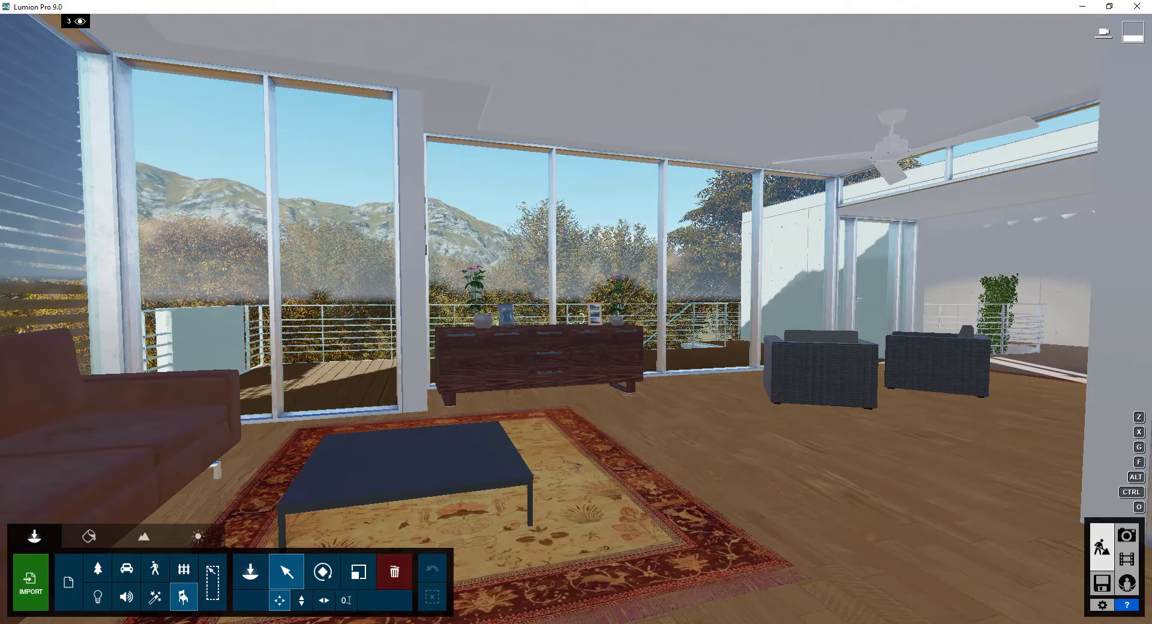
pyautogui.hotkey('alt', 'Tab')
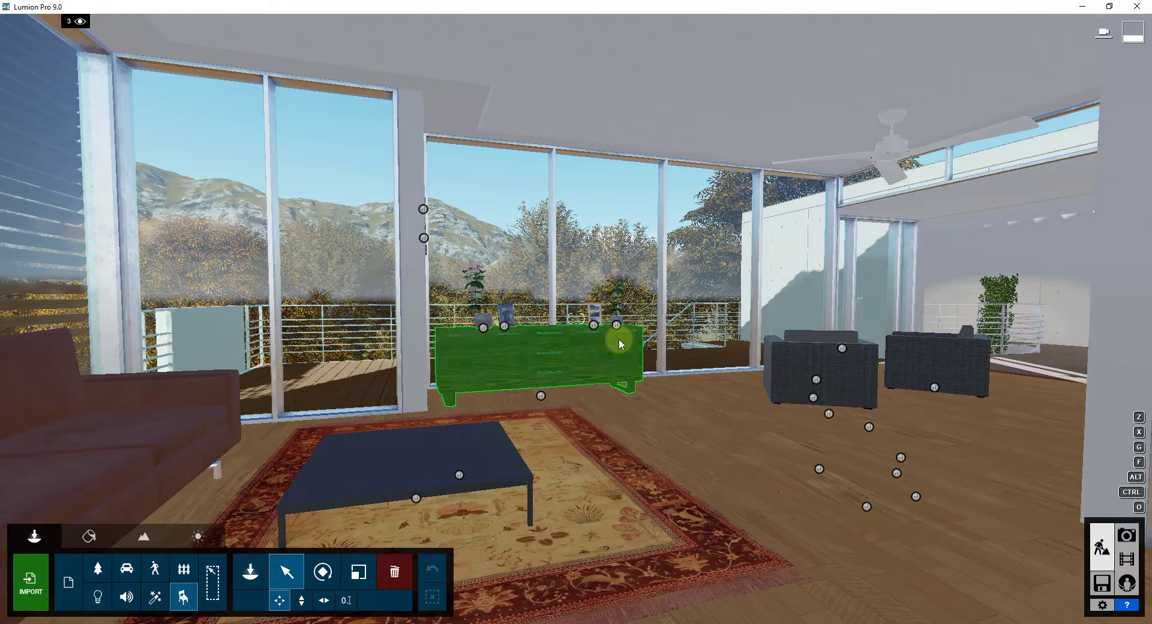
# Switch to movie mode and play the opening of the Main movie.
pyautogui.click(1126, 559)
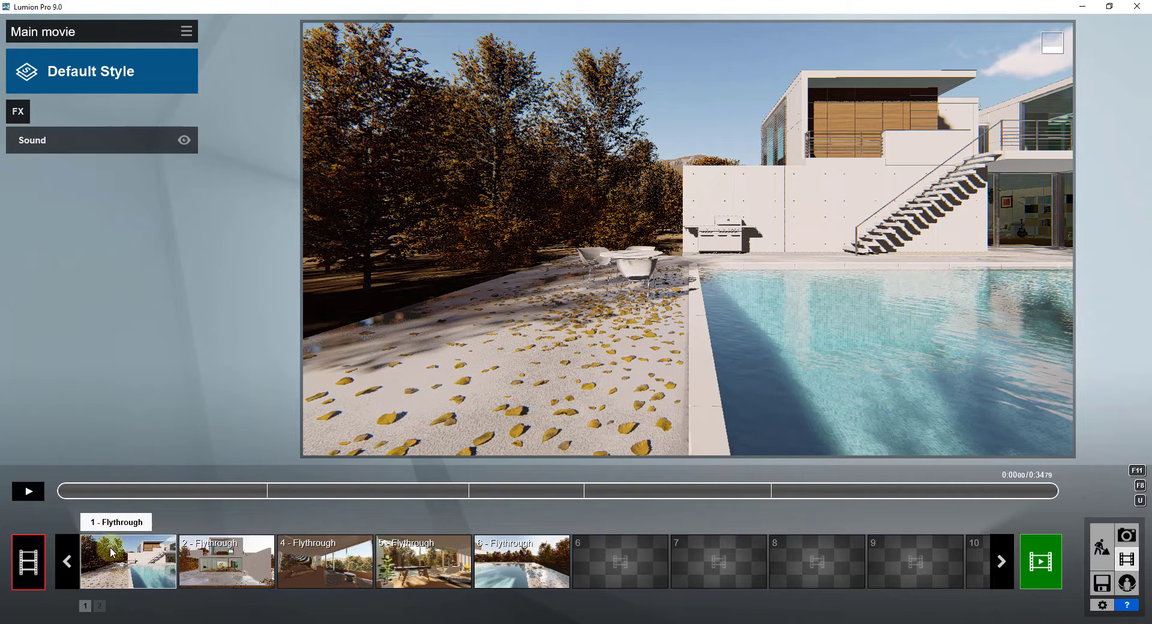
pyautogui.click(28, 492)
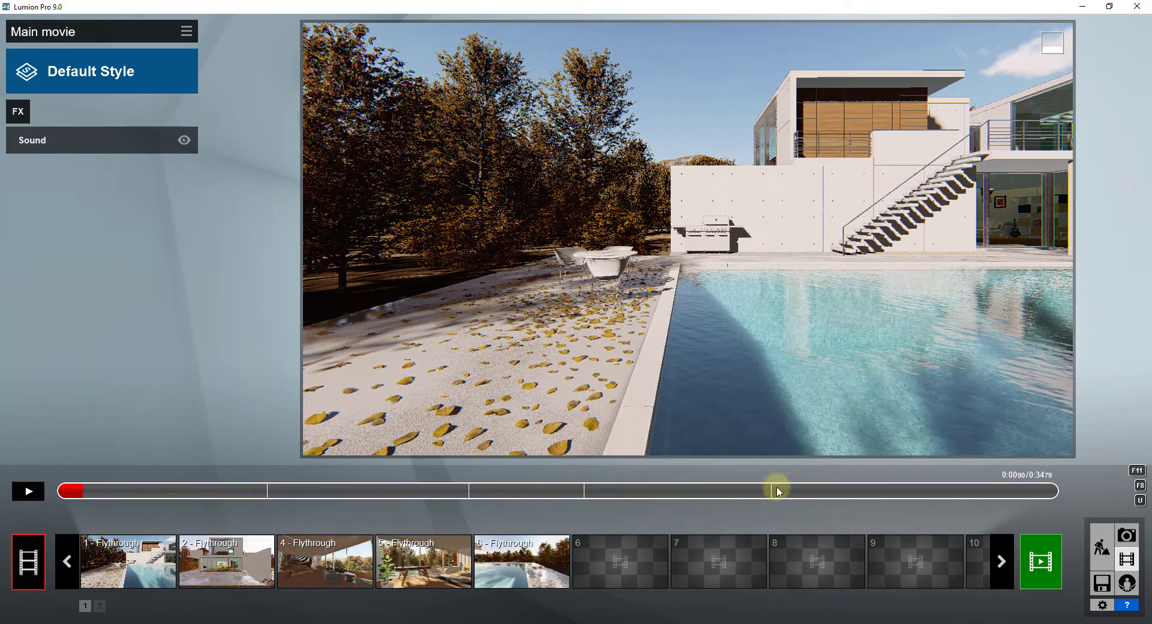
pyautogui.click(152, 555)
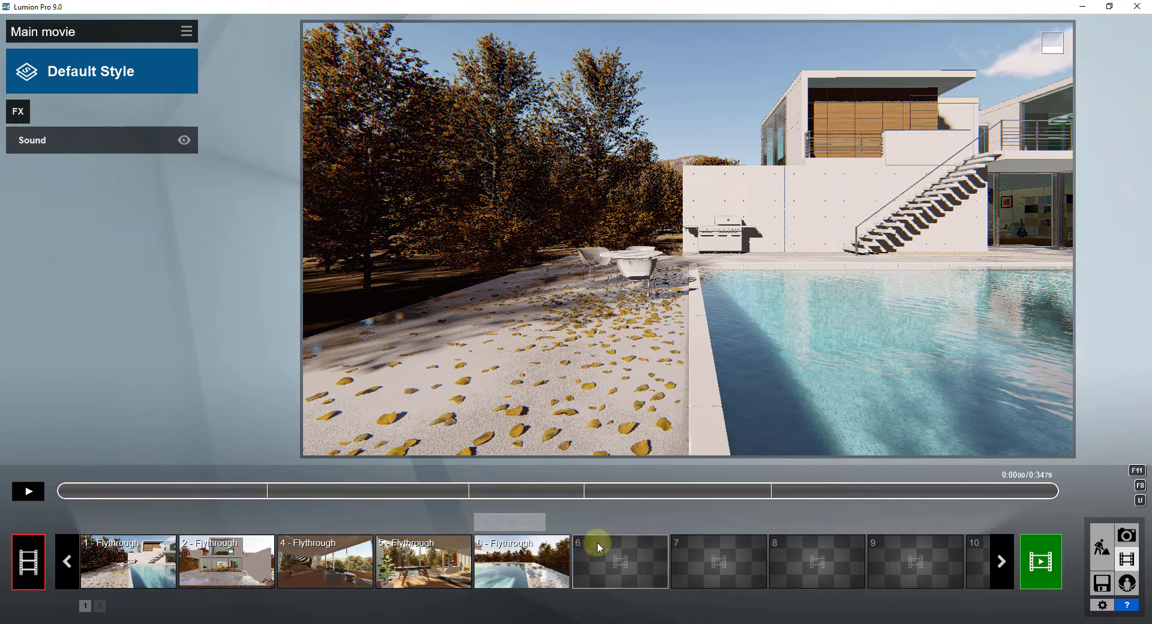
# Look at the empty clip set 2 and return to the first flythrough of clip set 1.
pyautogui.click(100, 607)
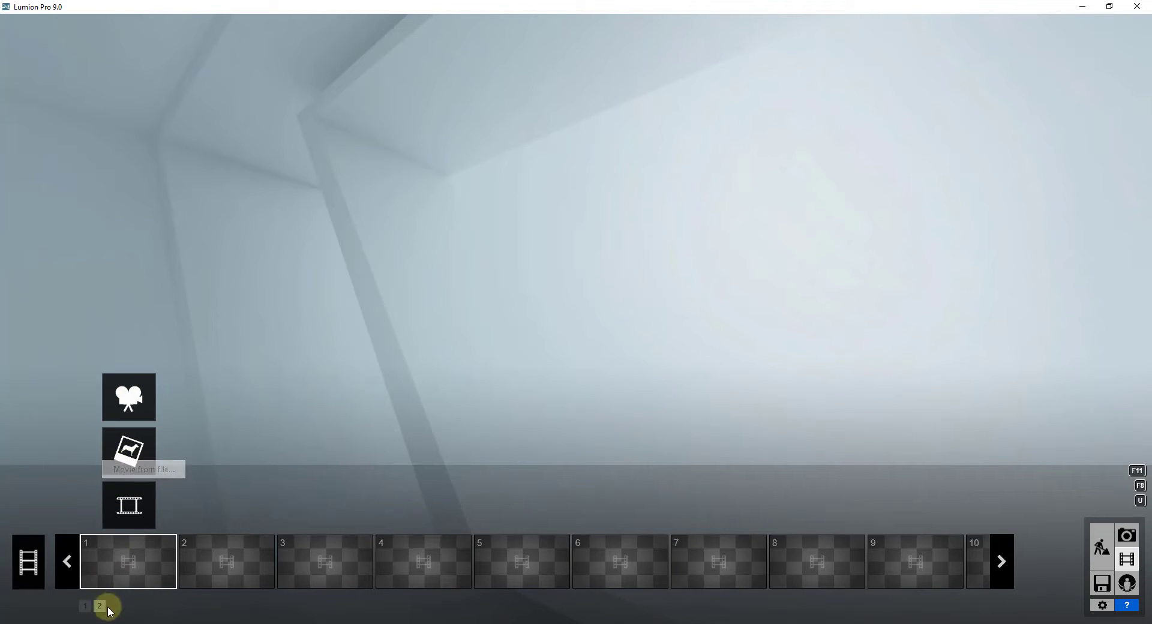
pyautogui.click(85, 606)
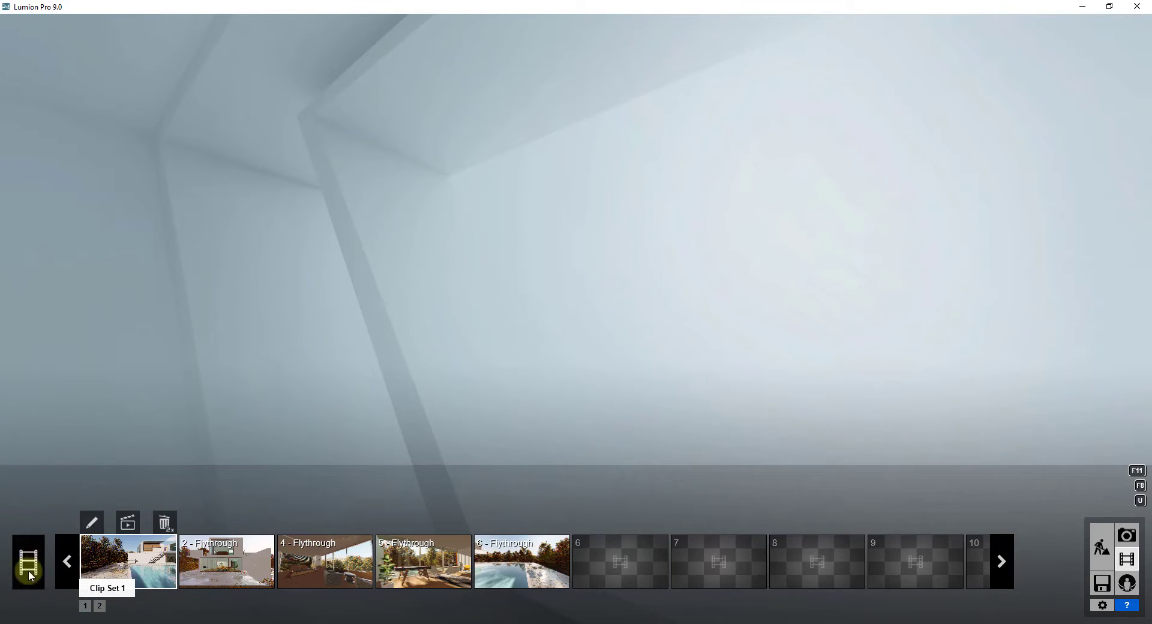
pyautogui.click(36, 565)
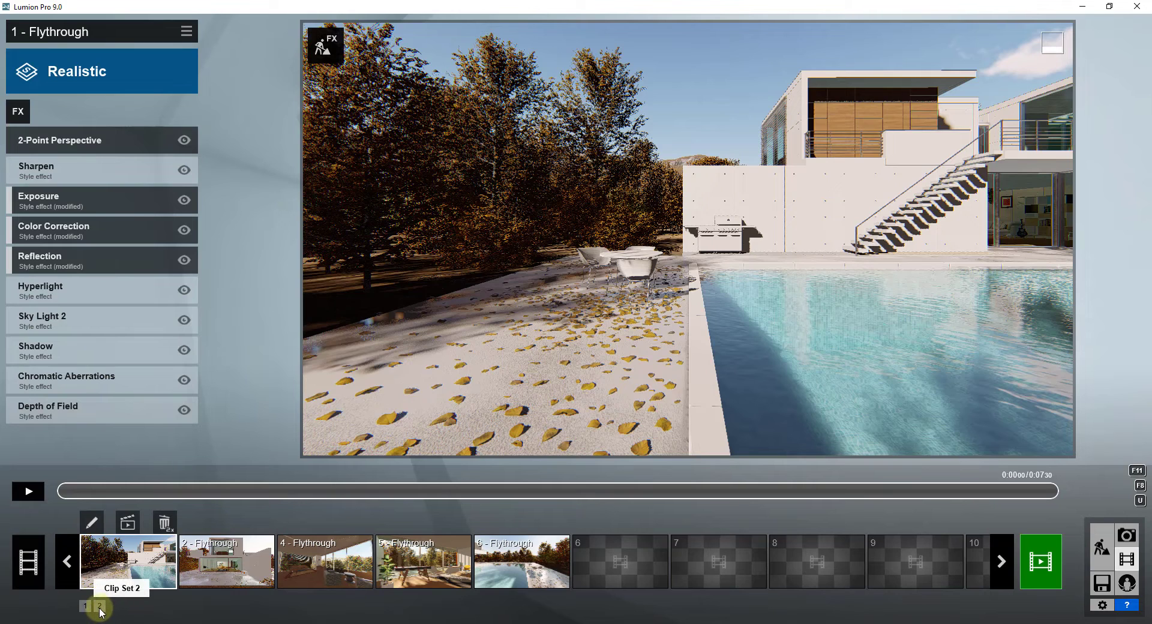
# Start recording a clip in slot 1 of clip set 2 and fly the camera from the pool into the furnished living room.
pyautogui.click(100, 607)
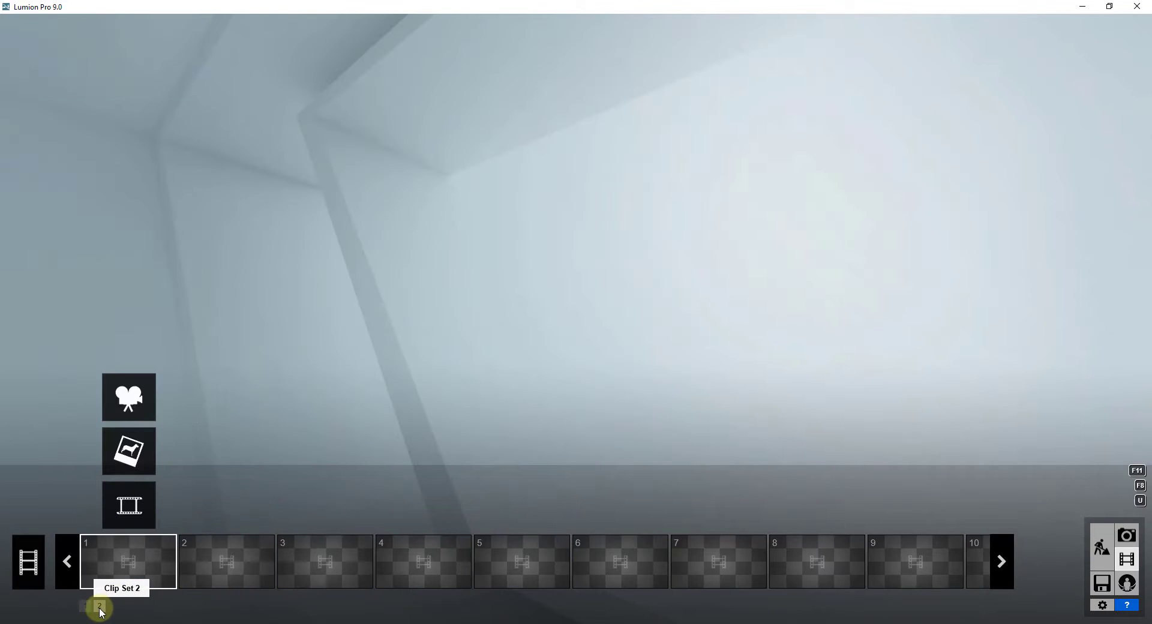
pyautogui.click(129, 397)
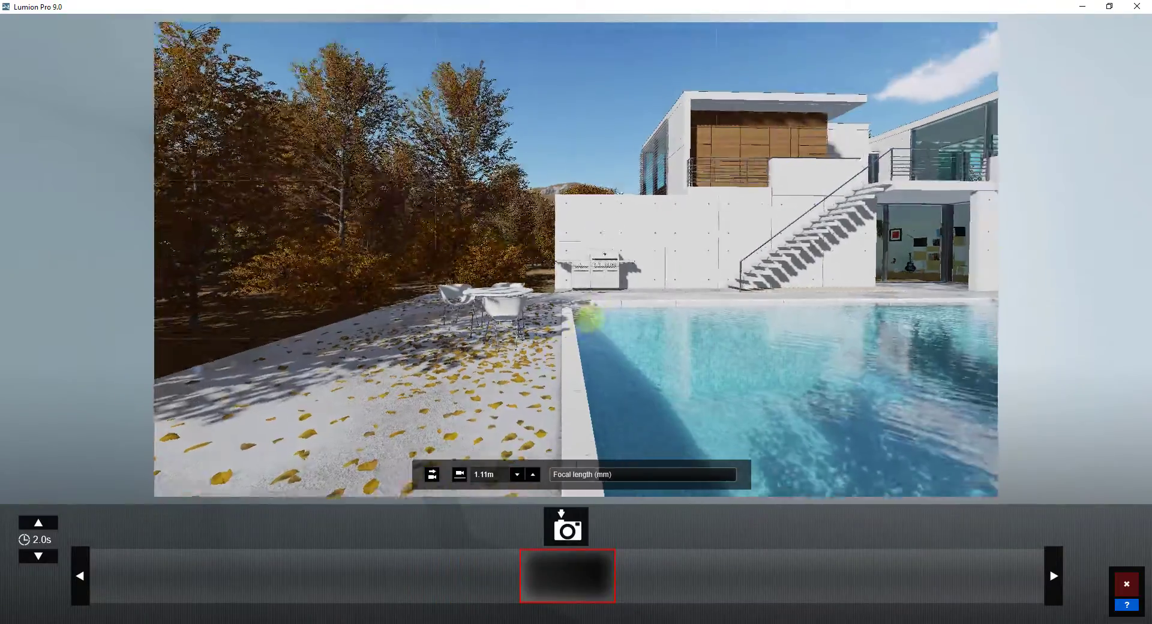
pyautogui.press('w')
pyautogui.press('q')
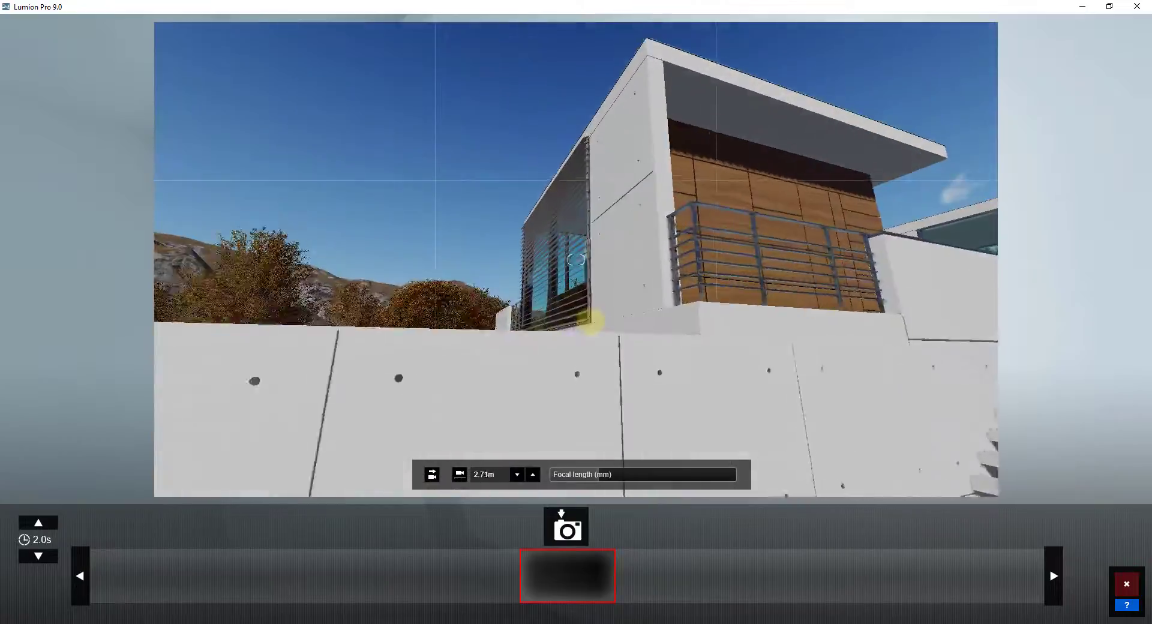
pyautogui.press('w')
pyautogui.press('e')
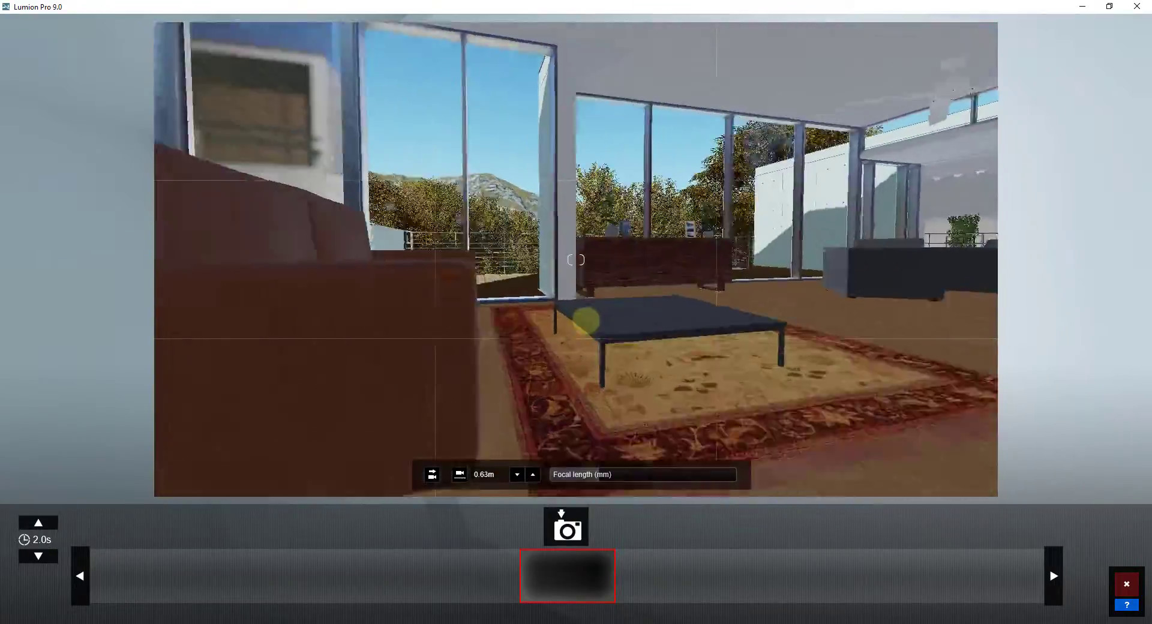
# Frame the sofa, coffee table and rug with a 12.6 mm focal length and capture the first camera keyframe.
pyautogui.moveTo(585, 321); pyautogui.dragTo(588, 321, button='right')
pyautogui.press('s')
pyautogui.press('q')
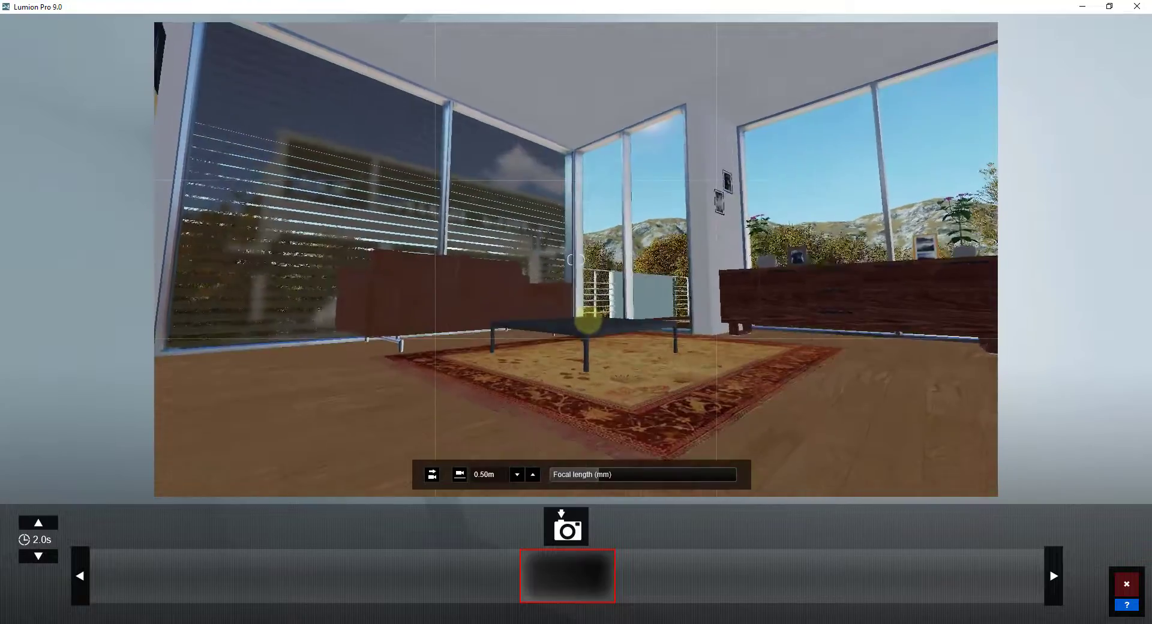
pyautogui.press('q')
pyautogui.moveTo(592, 477); pyautogui.dragTo(588, 477)
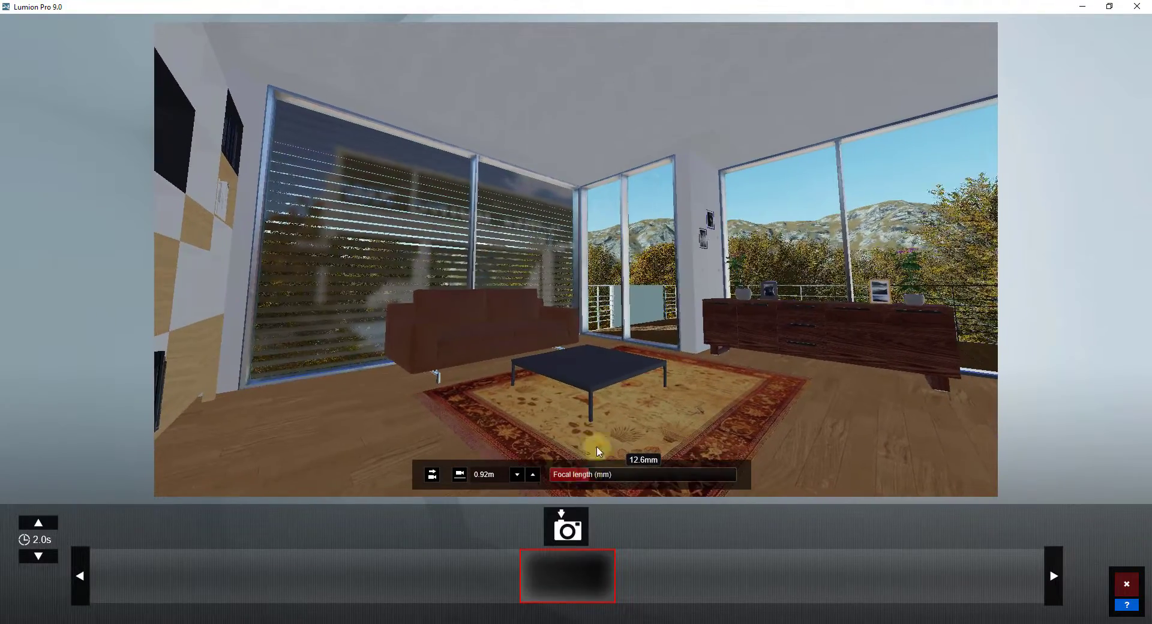
pyautogui.press('w')
pyautogui.moveTo(637, 386); pyautogui.dragTo(640, 385, button='right')
pyautogui.click(539, 554)
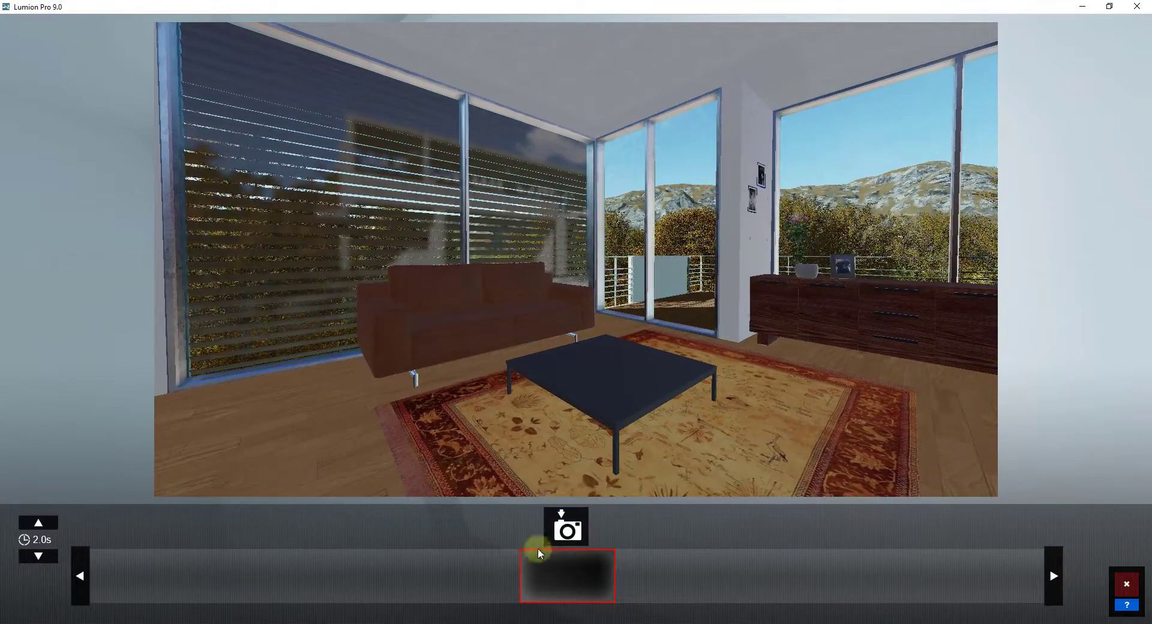
pyautogui.click(567, 531)
# Pull the camera back behind the dark wicker armchairs, facing the sofa, and capture the second keyframe.
pyautogui.moveTo(779, 375); pyautogui.dragTo(783, 376, button='right')
pyautogui.press('s')
pyautogui.press('q')
pyautogui.press('s')
pyautogui.press('q')
pyautogui.press('s')
pyautogui.press('q')
pyautogui.click(566, 528)
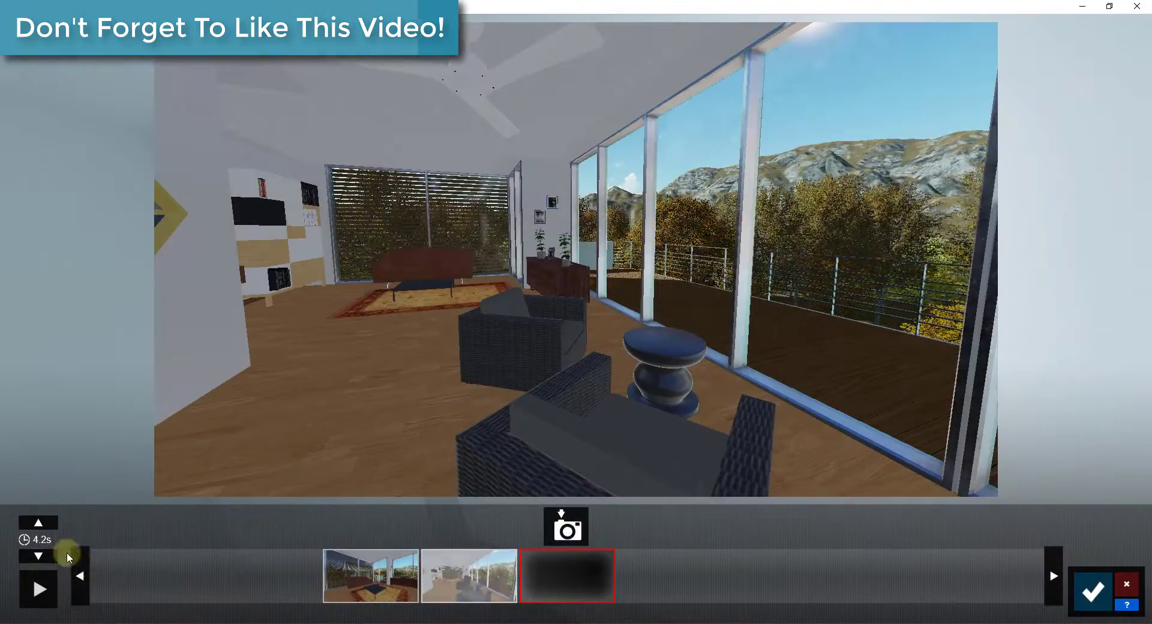
# Preview the recorded camera path, set its duration to 4.0 s, and save the clip.
pyautogui.click(49, 589)
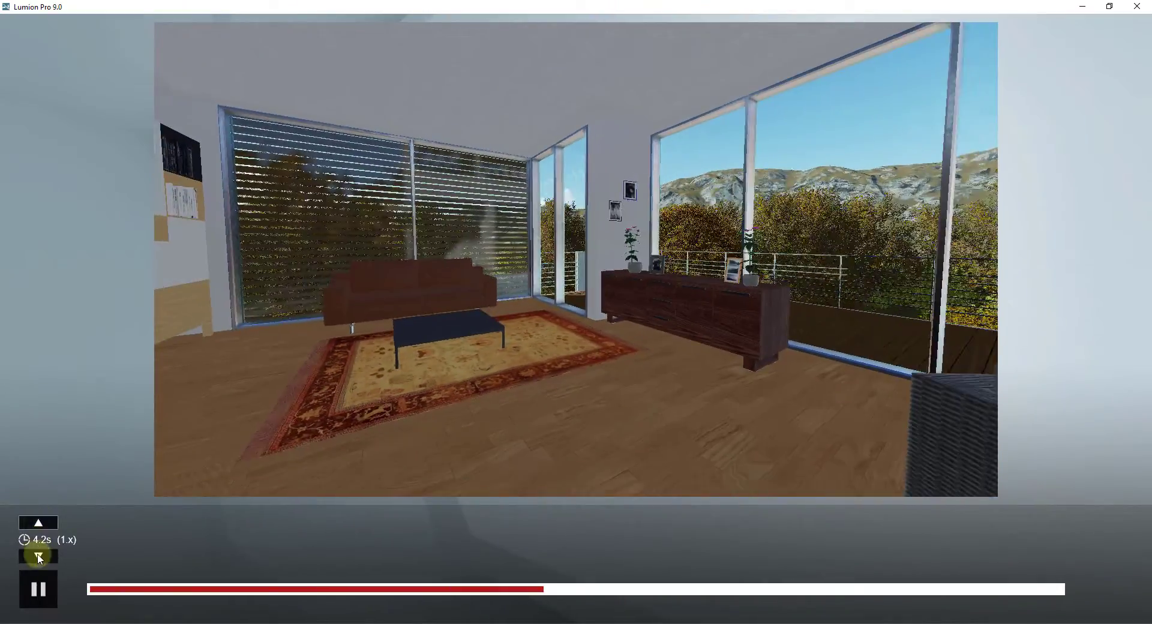
pyautogui.click(39, 557)
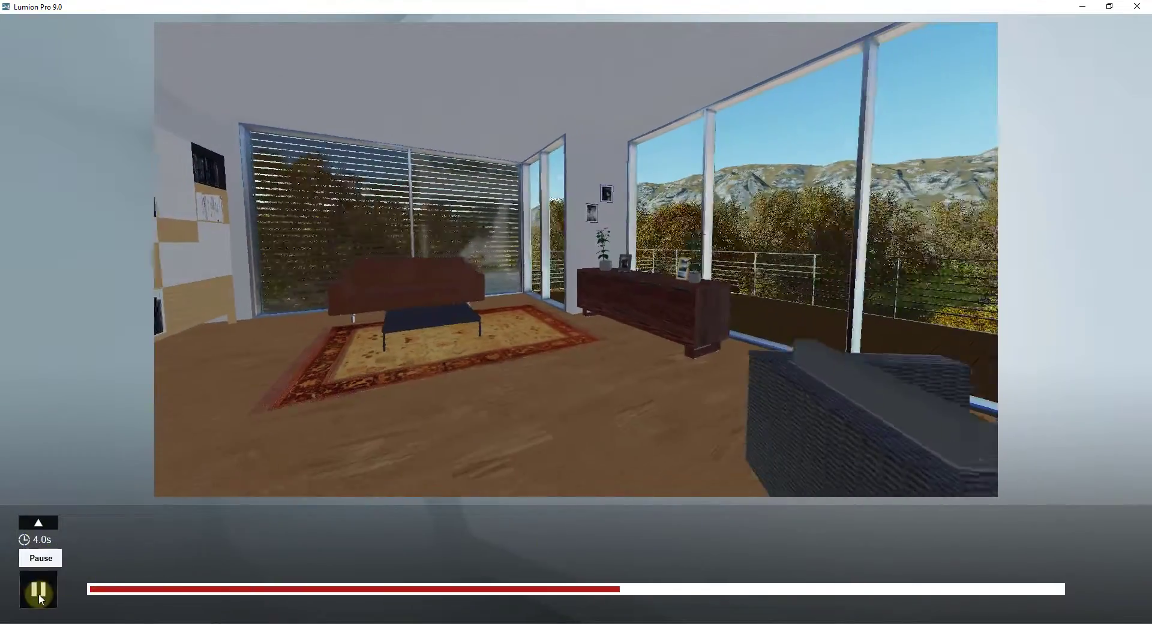
pyautogui.click(38, 592)
pyautogui.click(1091, 591)
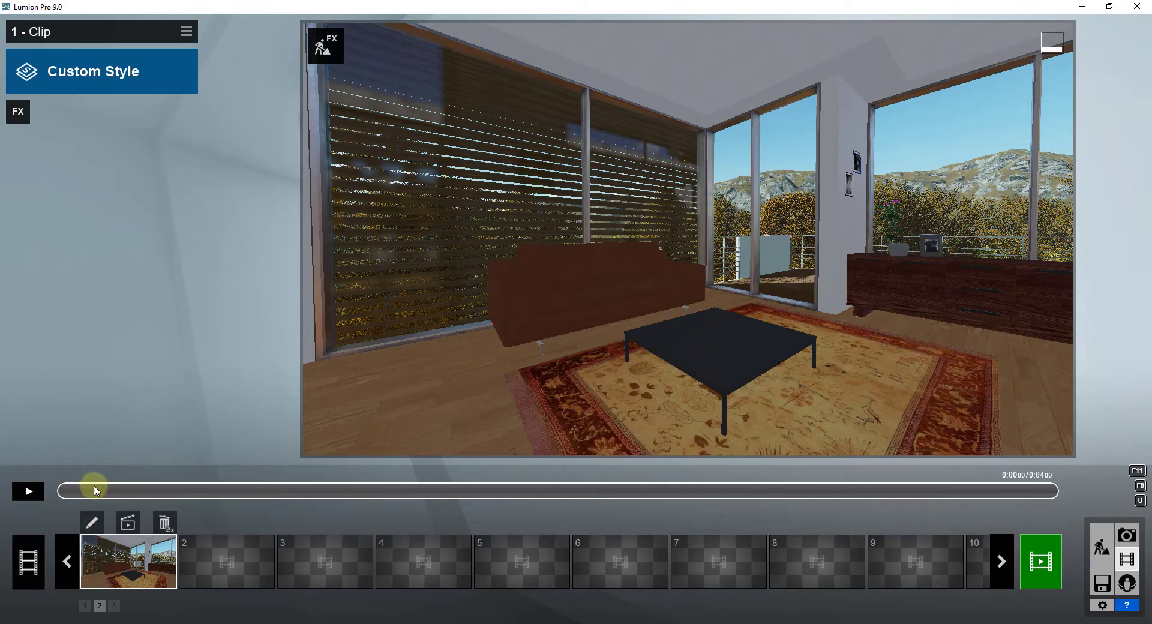
pyautogui.moveTo(95, 489); pyautogui.dragTo(52, 492)
# Record a second clip in slot 2 using the same two camera views, set its duration to 4.0 s, save it, and show the entire movie.
pyautogui.click(219, 560)
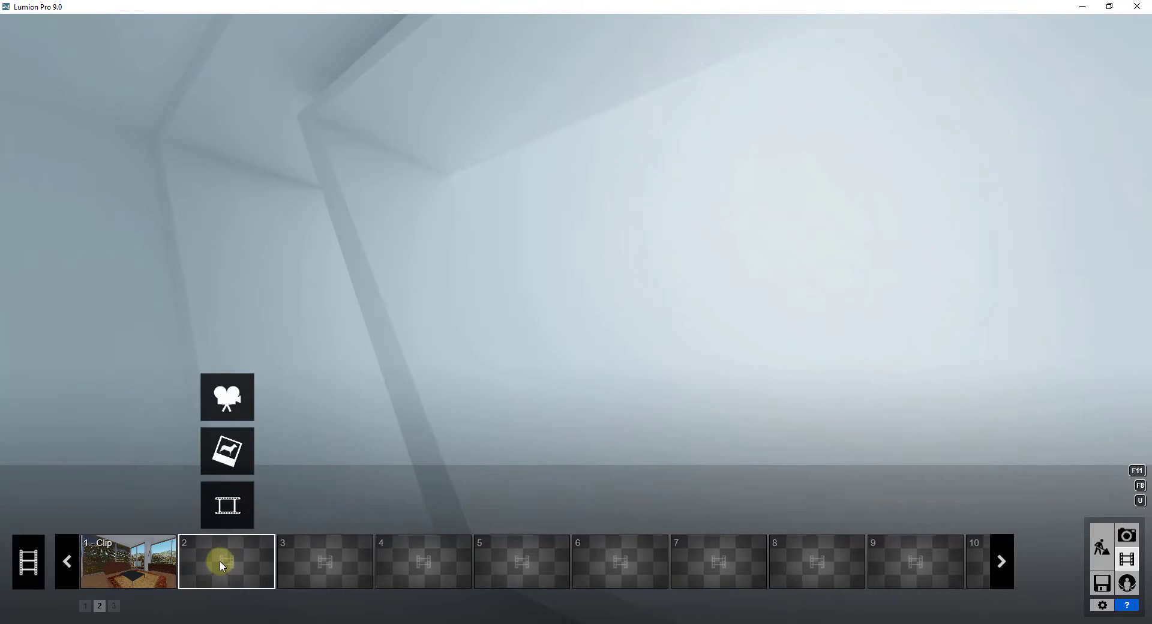
pyautogui.click(228, 397)
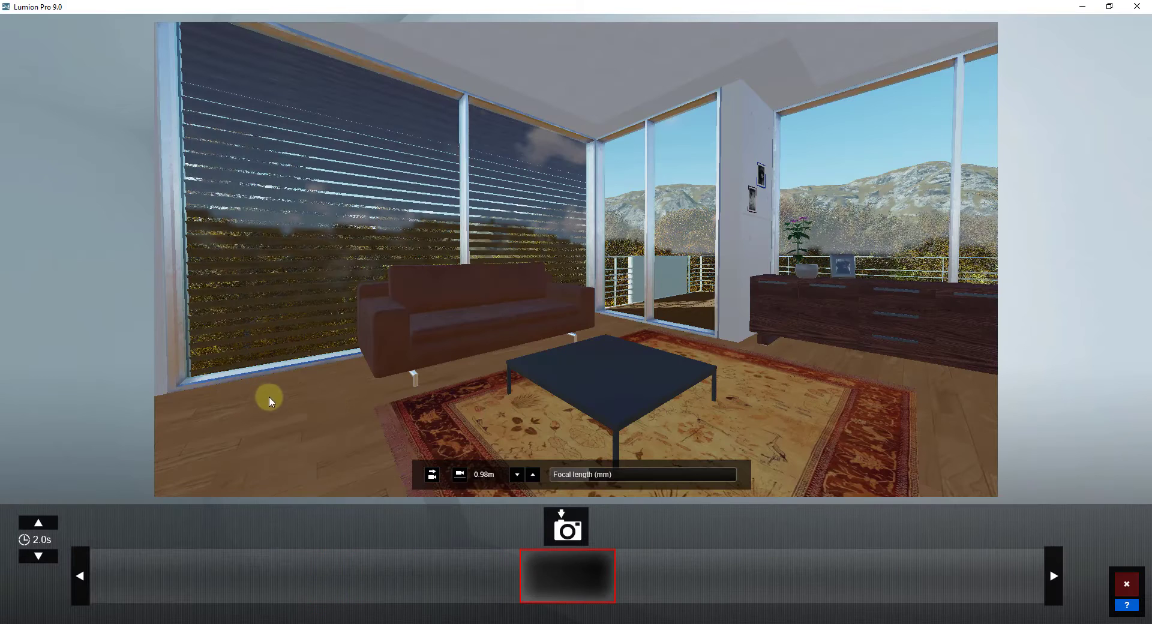
pyautogui.click(487, 341)
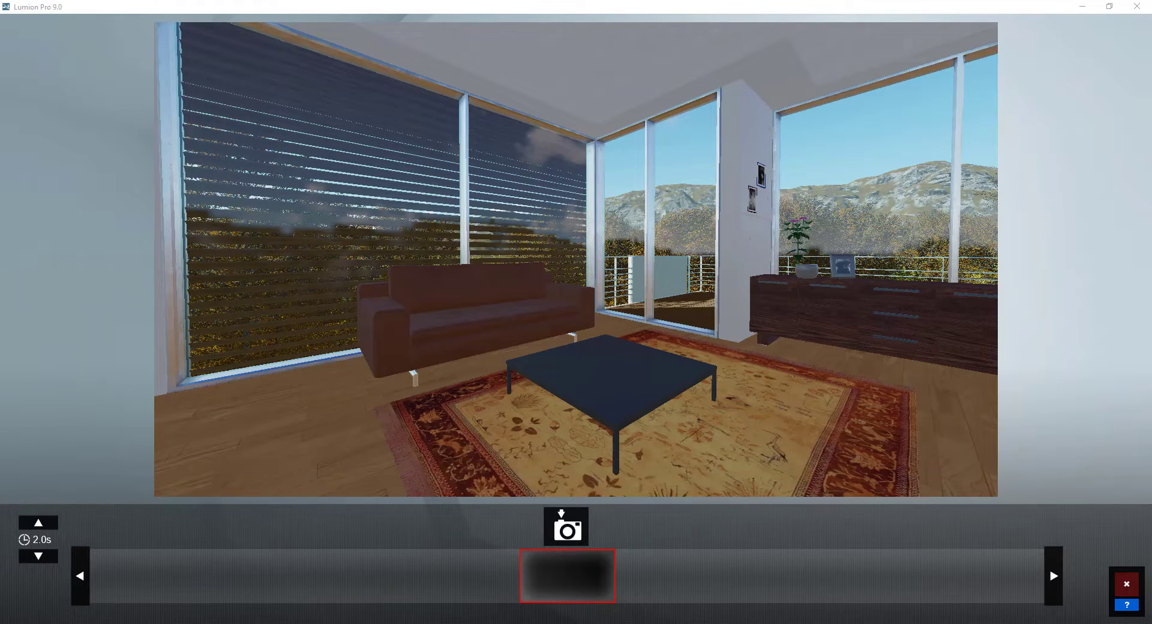
pyautogui.click(567, 531)
pyautogui.moveTo(690, 373); pyautogui.dragTo(690, 384, button='right')
pyautogui.click(567, 531)
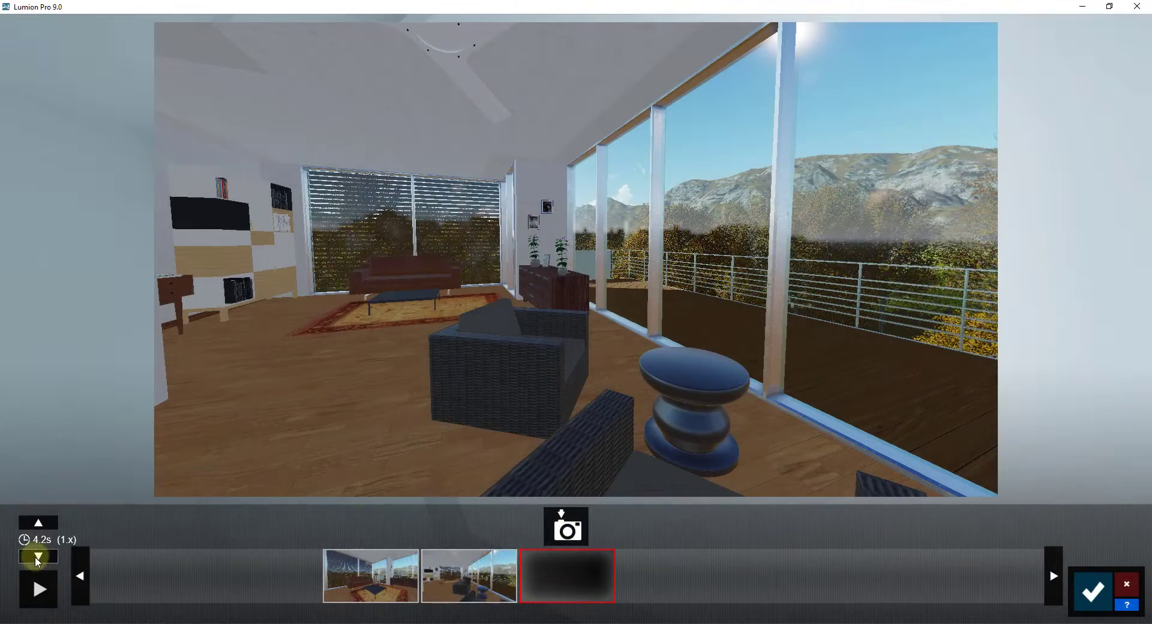
pyautogui.click(1091, 594)
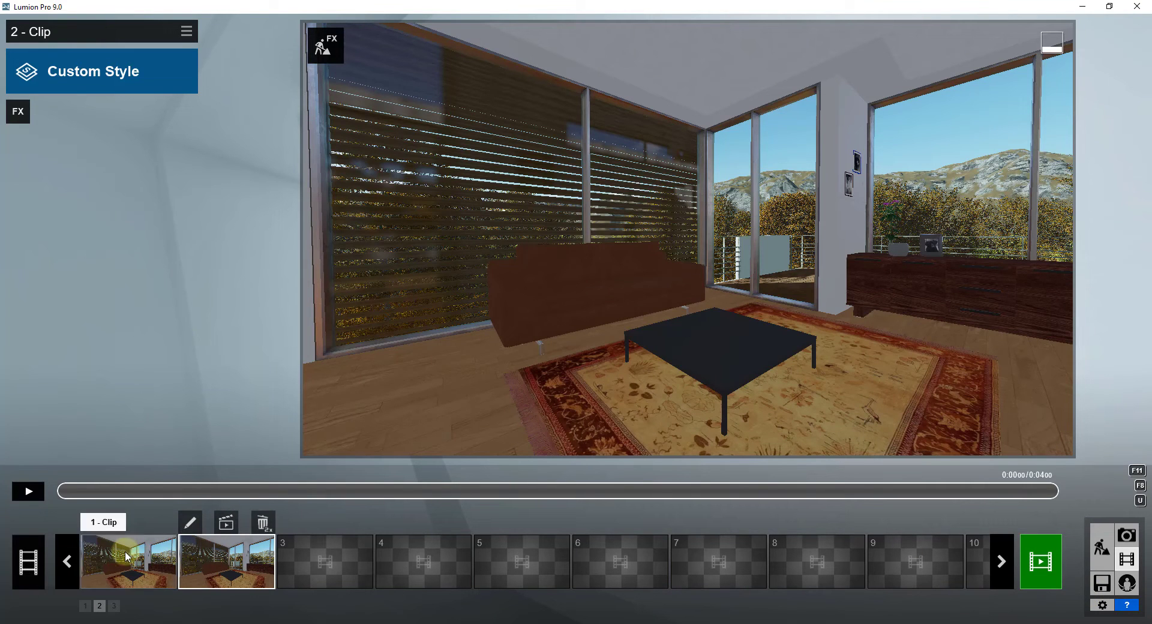
pyautogui.click(25, 564)
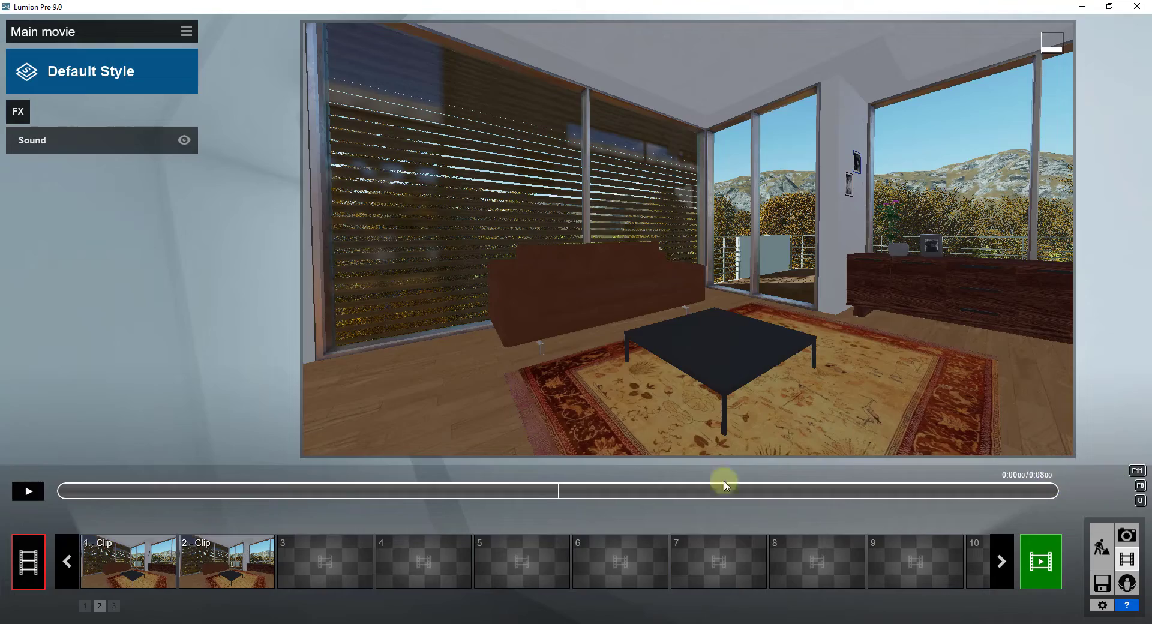
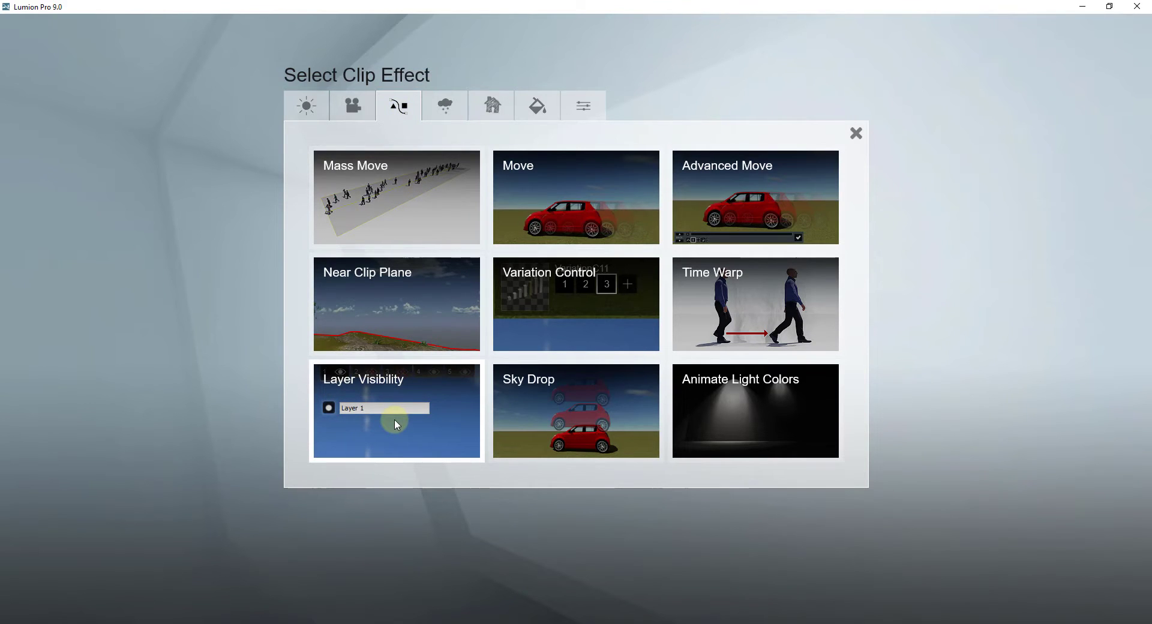
# Add the Layer Visibility effect to clip 2, turning layer 2 on and layer 3 off.
pyautogui.click(394, 419)
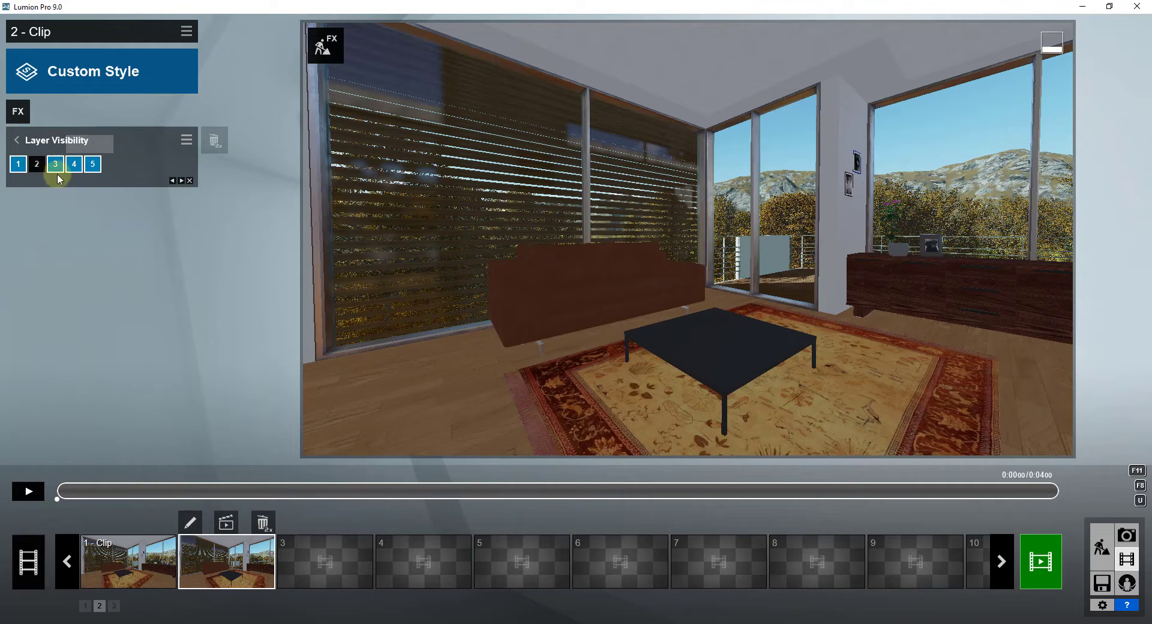
pyautogui.click(37, 164)
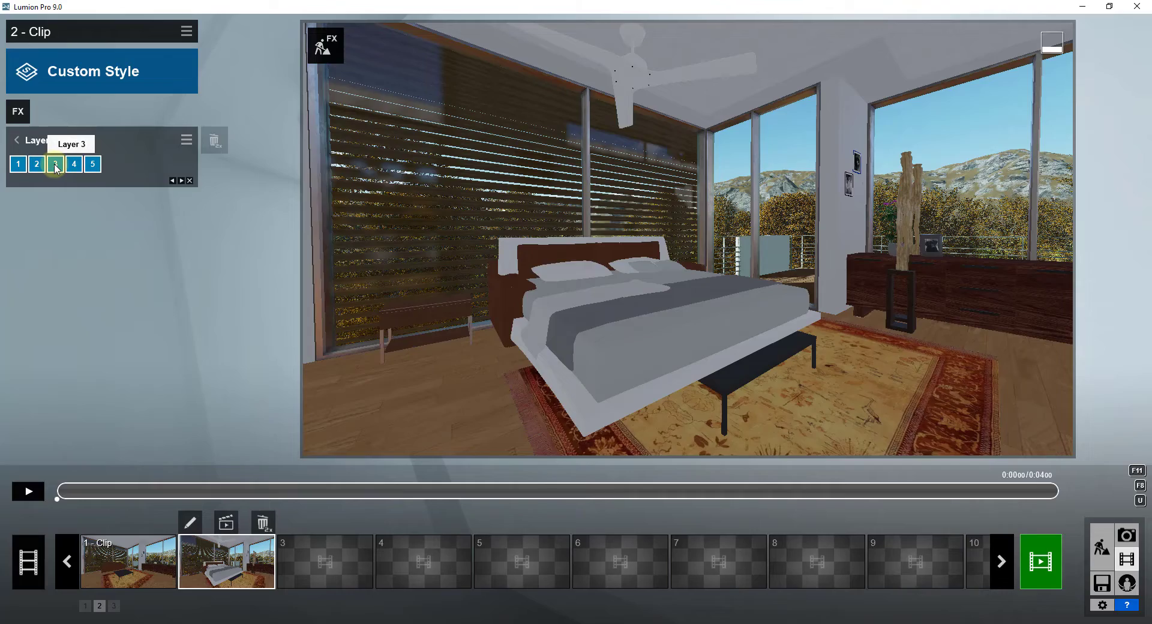
pyautogui.click(56, 166)
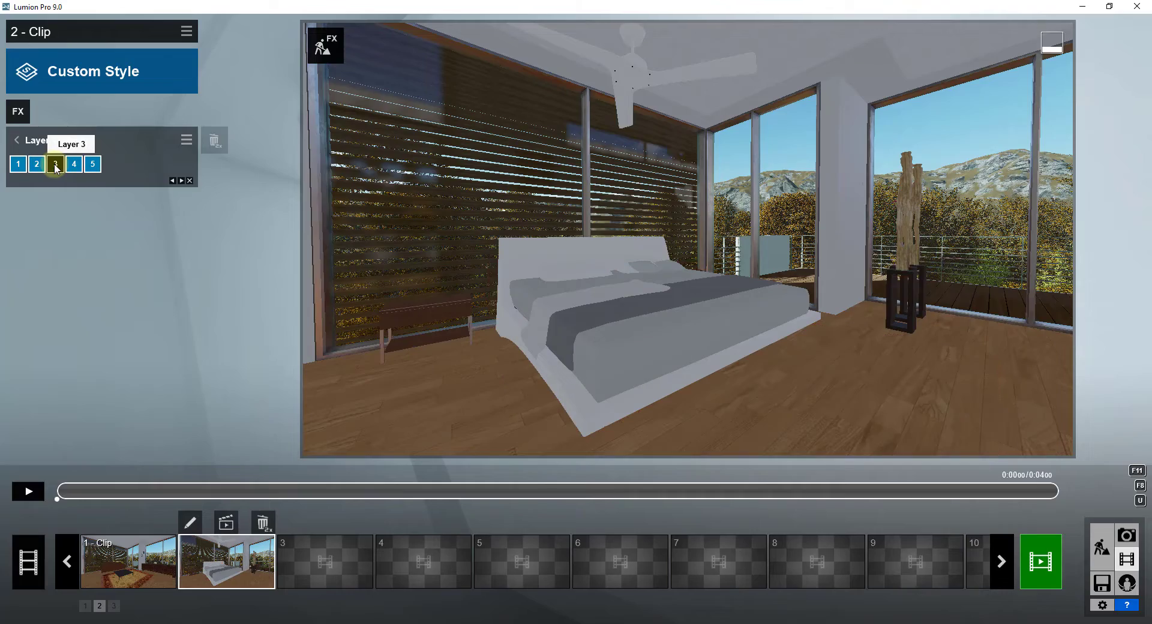
# Play back clip 2 and the entire movie to check the switch between furniture layers.
pyautogui.click(29, 493)
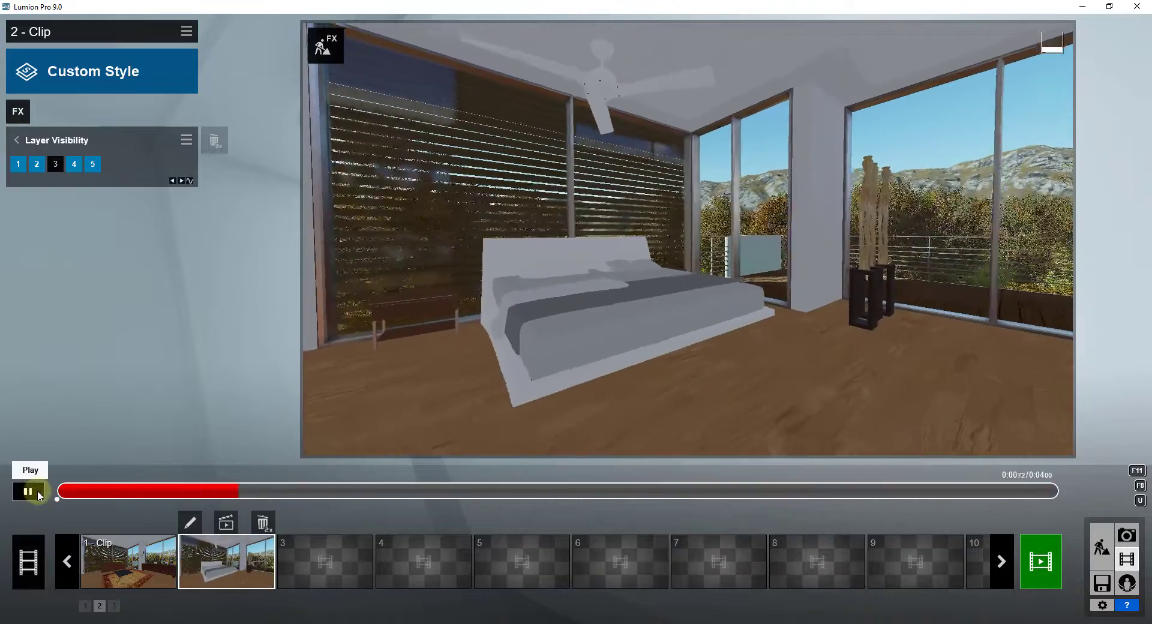
pyautogui.click(30, 491)
pyautogui.click(30, 567)
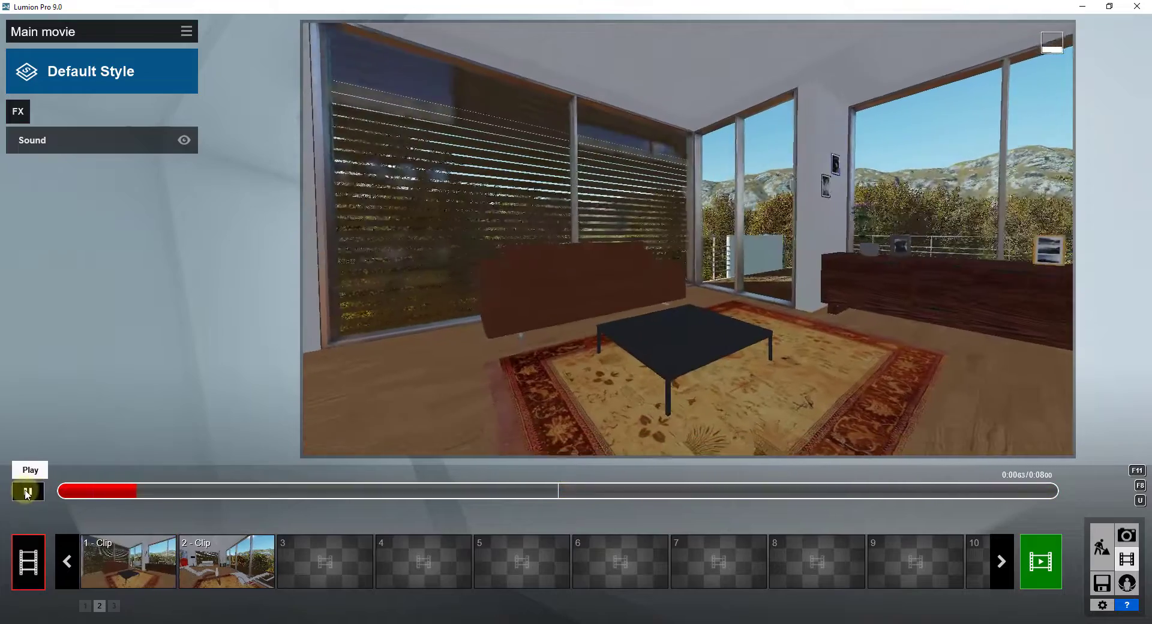
pyautogui.click(28, 492)
# Reopen clip 2 and capture two more keyframes, one behind the white lounge chairs facing the bed and one from the terrace looking in through the glass.
pyautogui.click(228, 561)
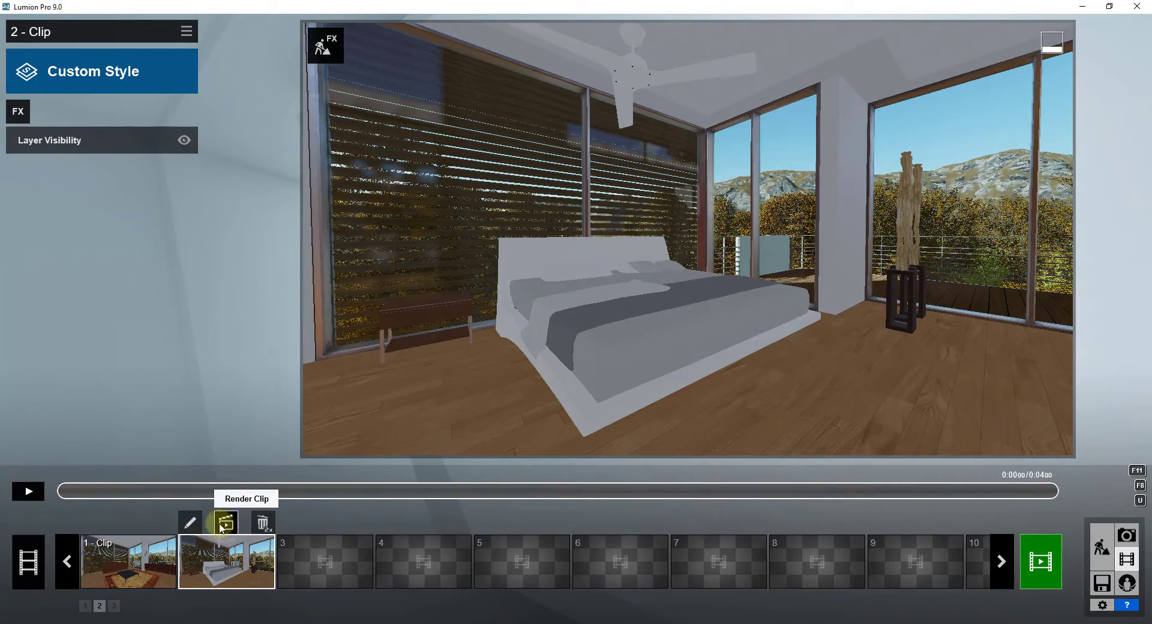
pyautogui.click(190, 523)
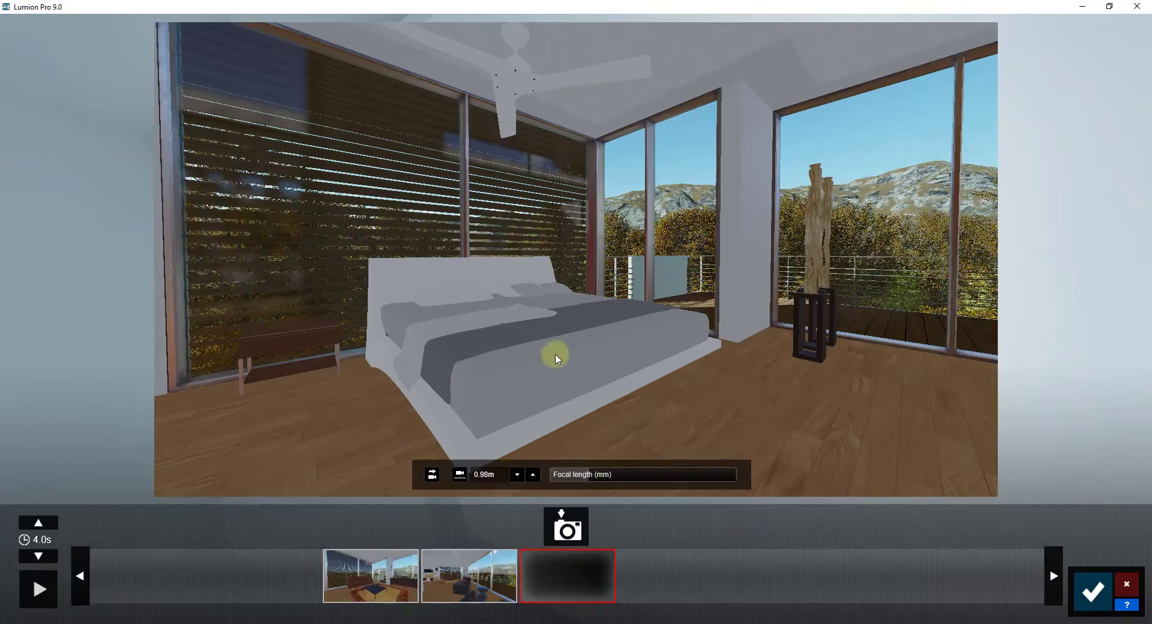
pyautogui.moveTo(774, 351); pyautogui.dragTo(776, 349, button='right')
pyautogui.press('s')
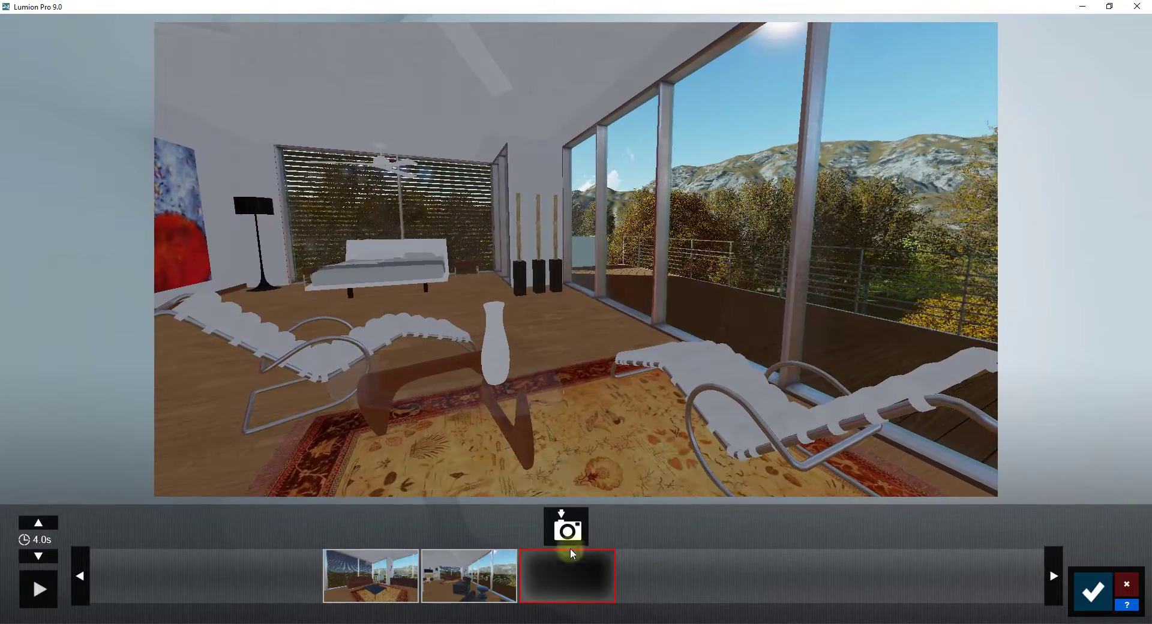
pyautogui.click(566, 528)
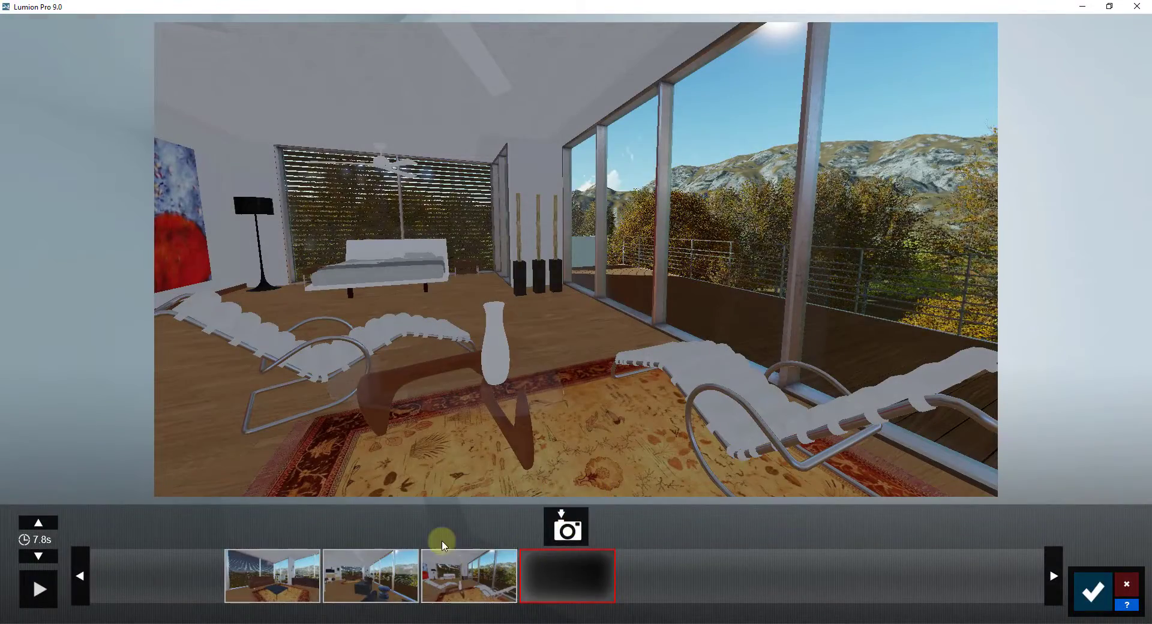
pyautogui.moveTo(692, 414); pyautogui.dragTo(727, 339, button='right')
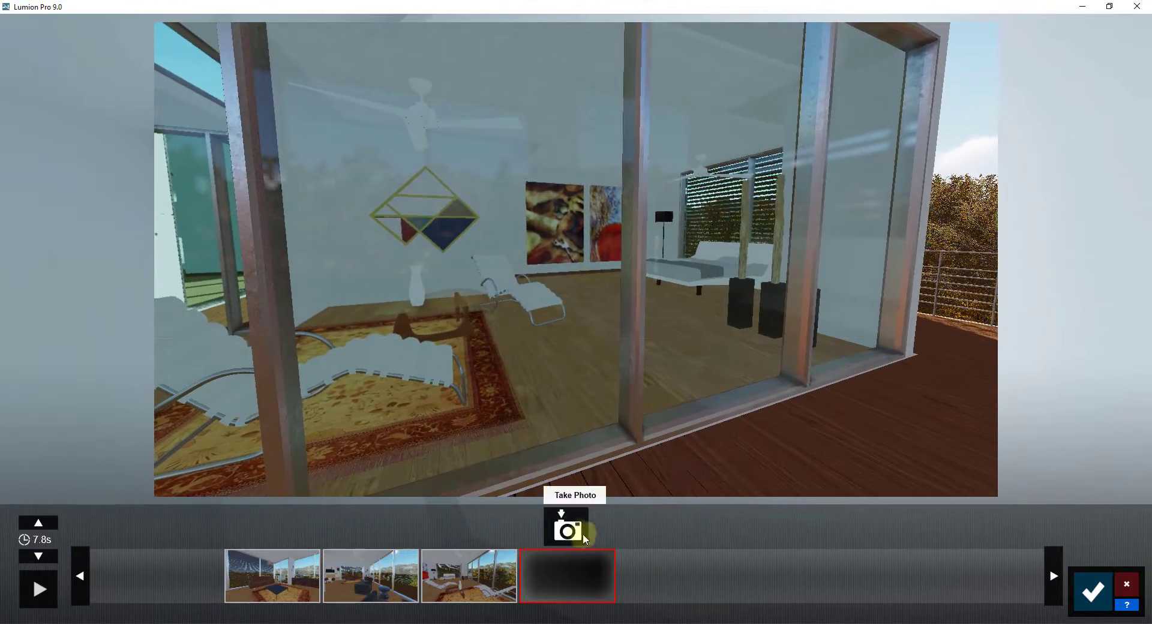
pyautogui.click(576, 520)
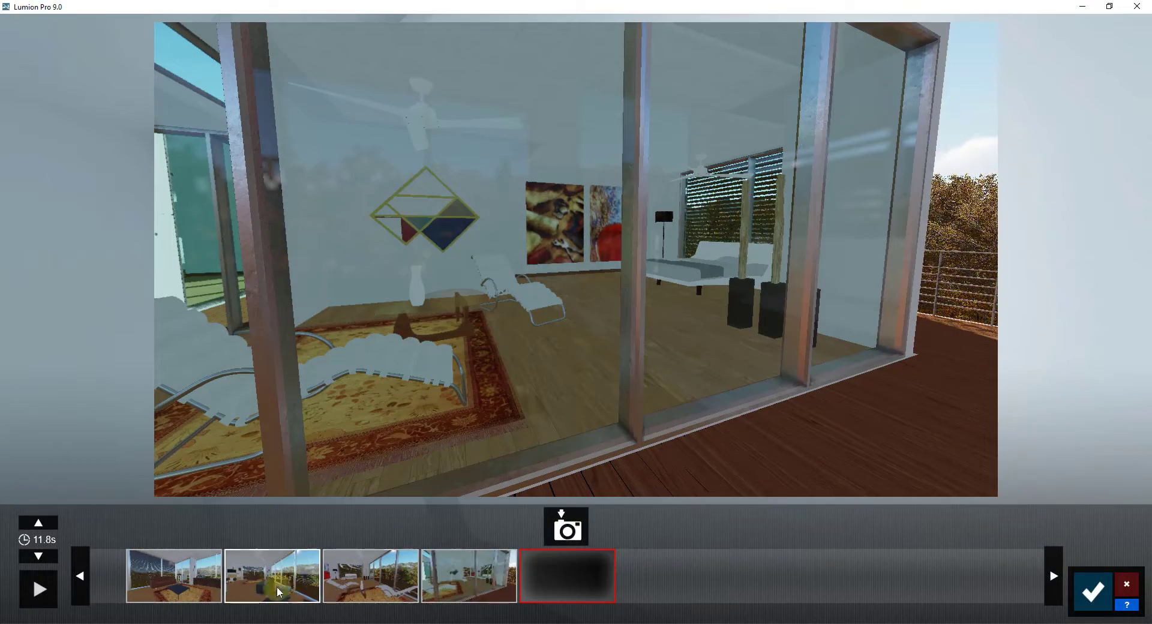
# Delete the two original keyframes of clip 2, keeping only the lounge chair and terrace views.
pyautogui.click(277, 591)
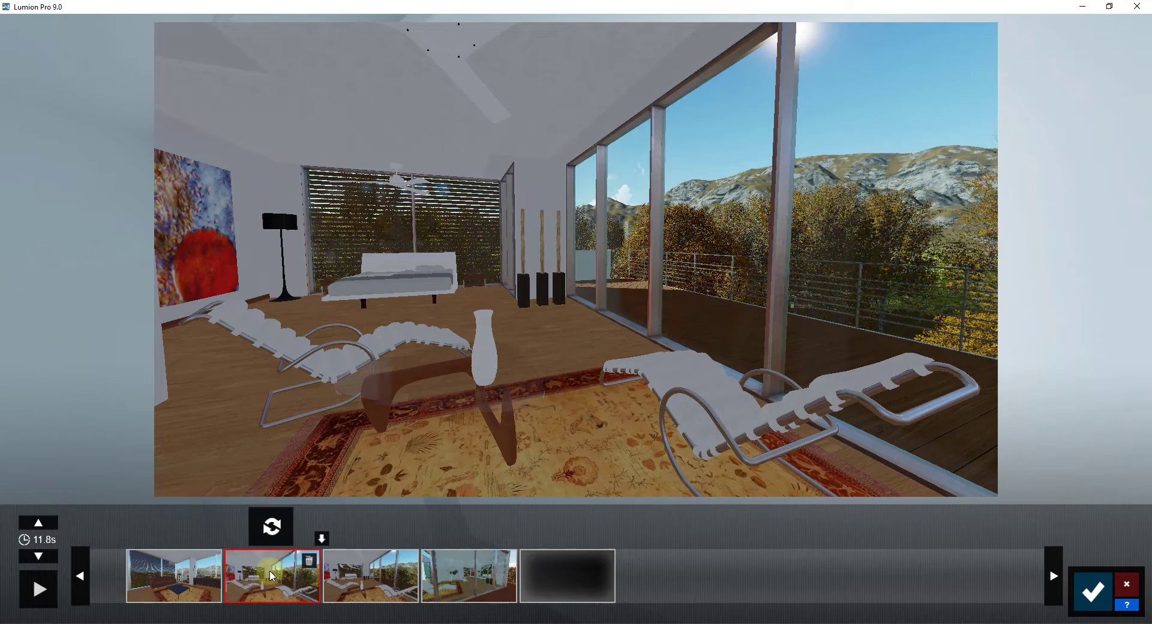
pyautogui.click(309, 560)
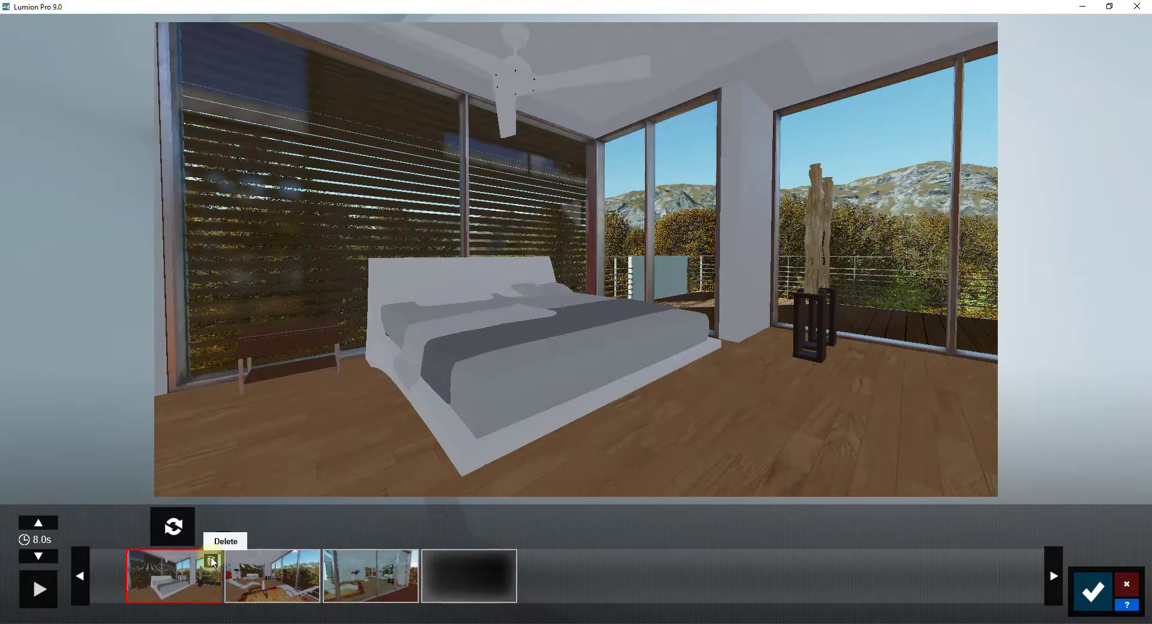
pyautogui.click(211, 561)
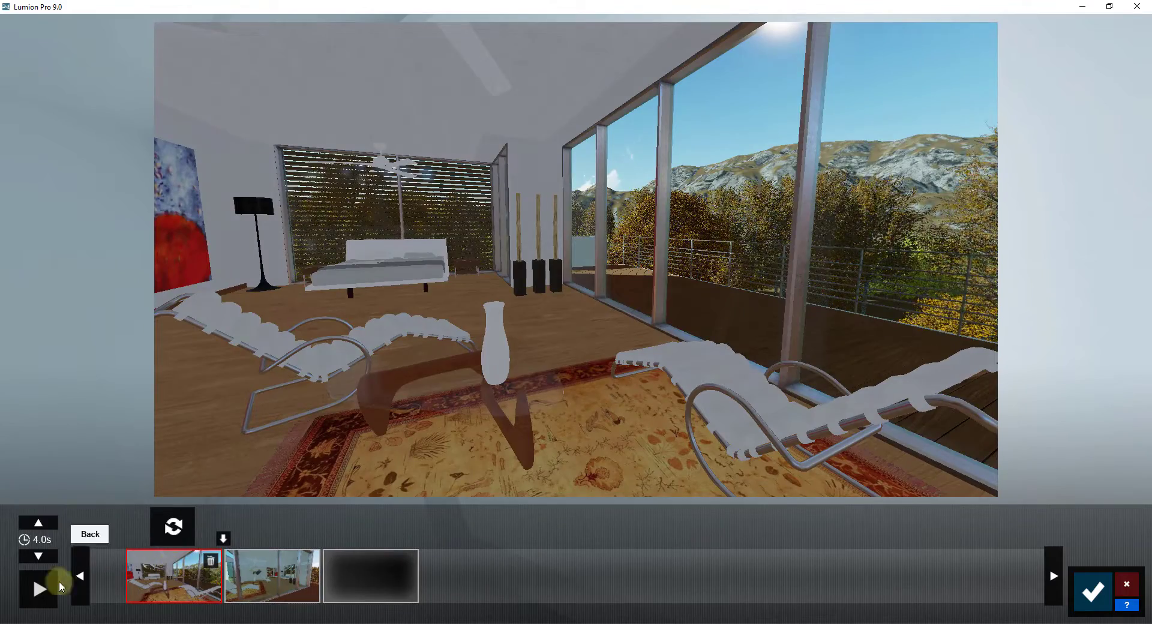
# Preview the revised camera path of clip 2 and save the clip.
pyautogui.click(57, 583)
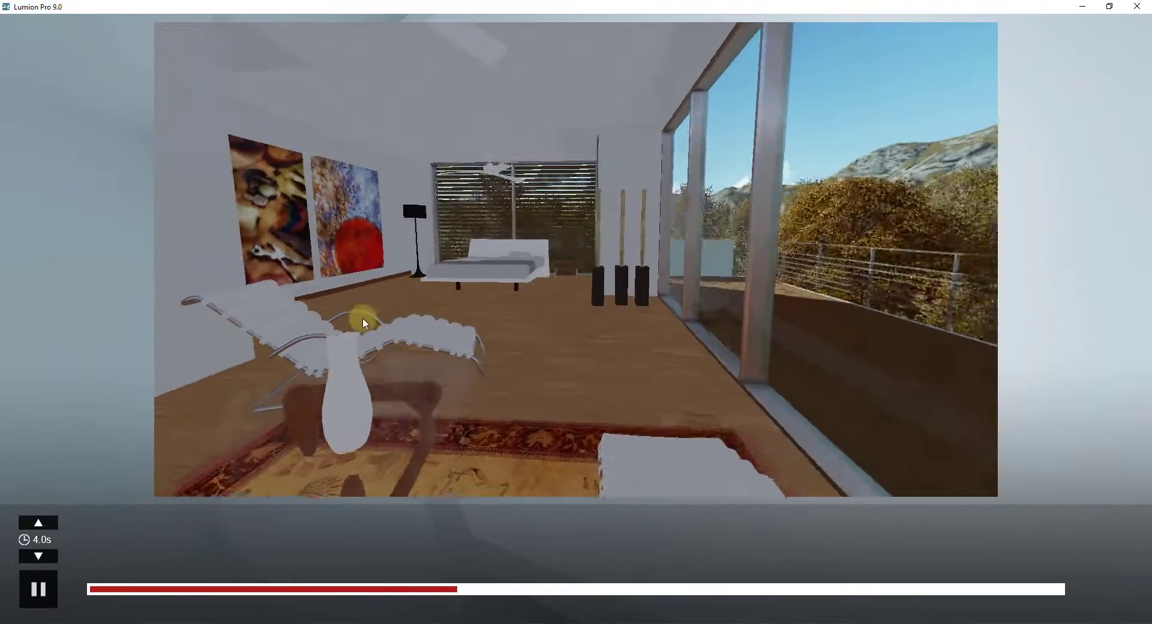
pyautogui.click(38, 590)
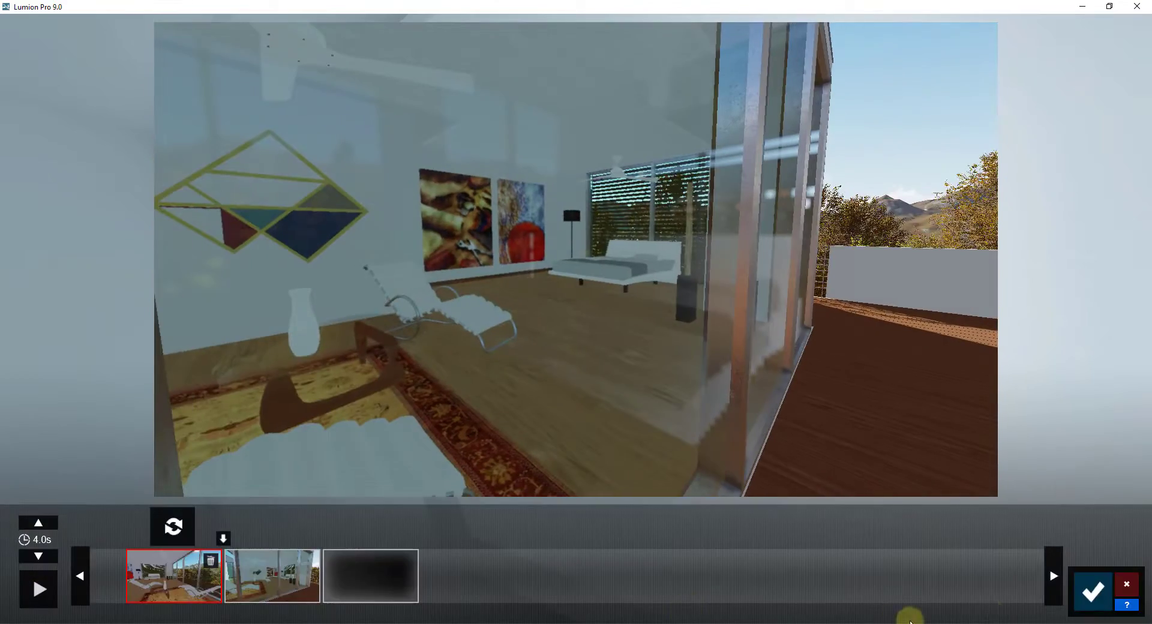
pyautogui.click(1101, 595)
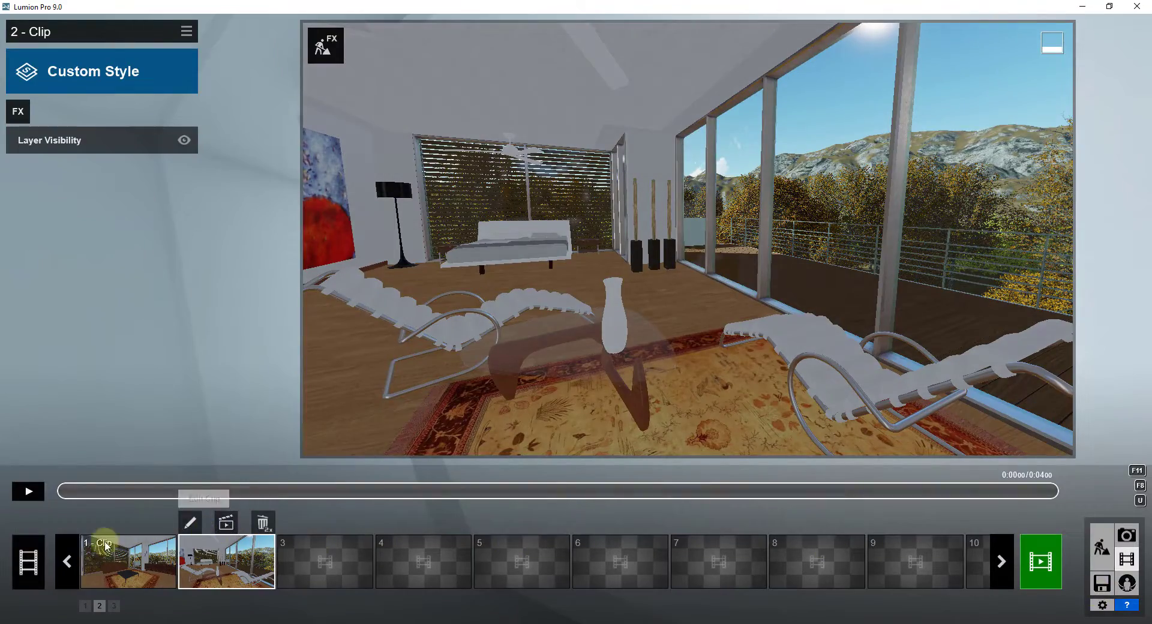
# Play the entire movie across the cut between the clips, and review clips 1 and 2 individually.
pyautogui.click(28, 561)
pyautogui.click(28, 491)
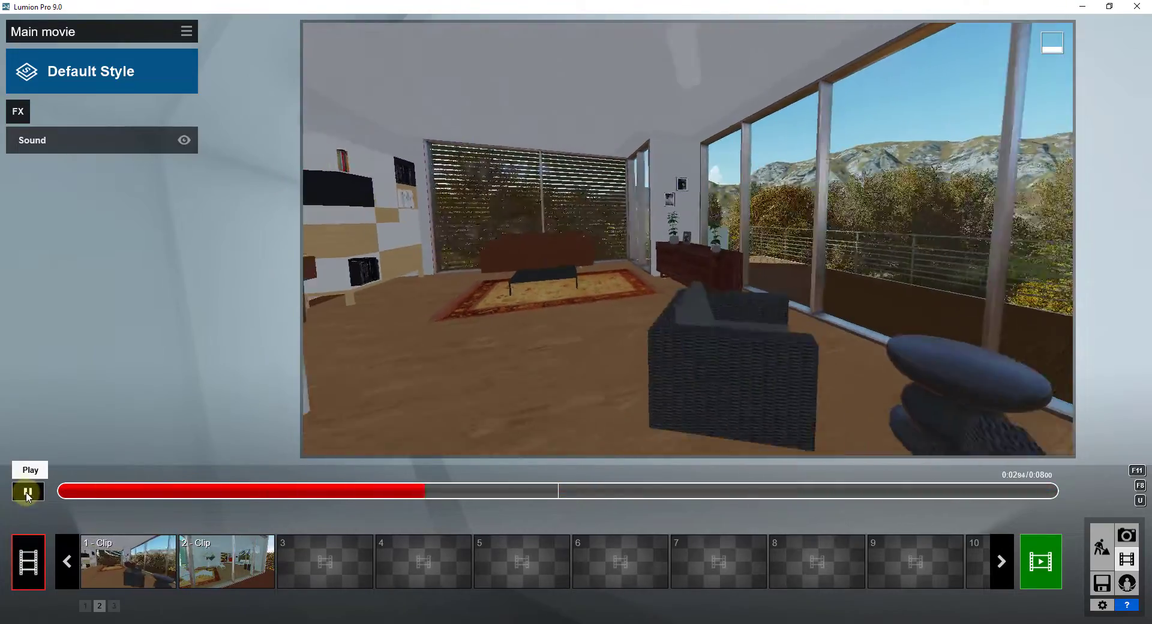
pyautogui.click(27, 493)
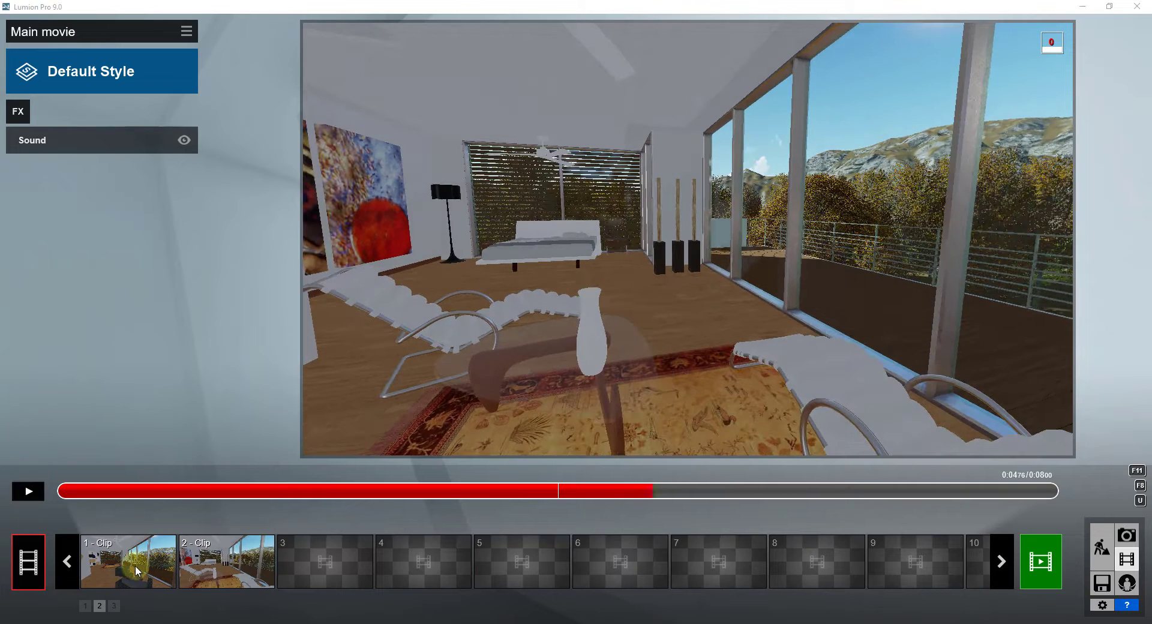
pyautogui.click(135, 564)
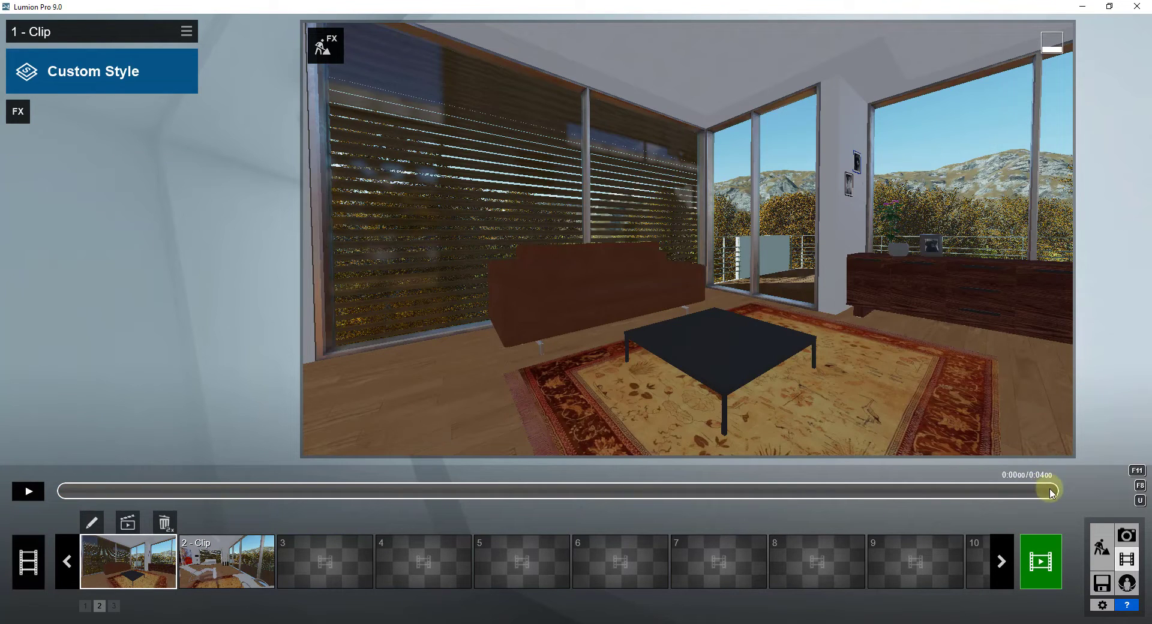
pyautogui.click(207, 569)
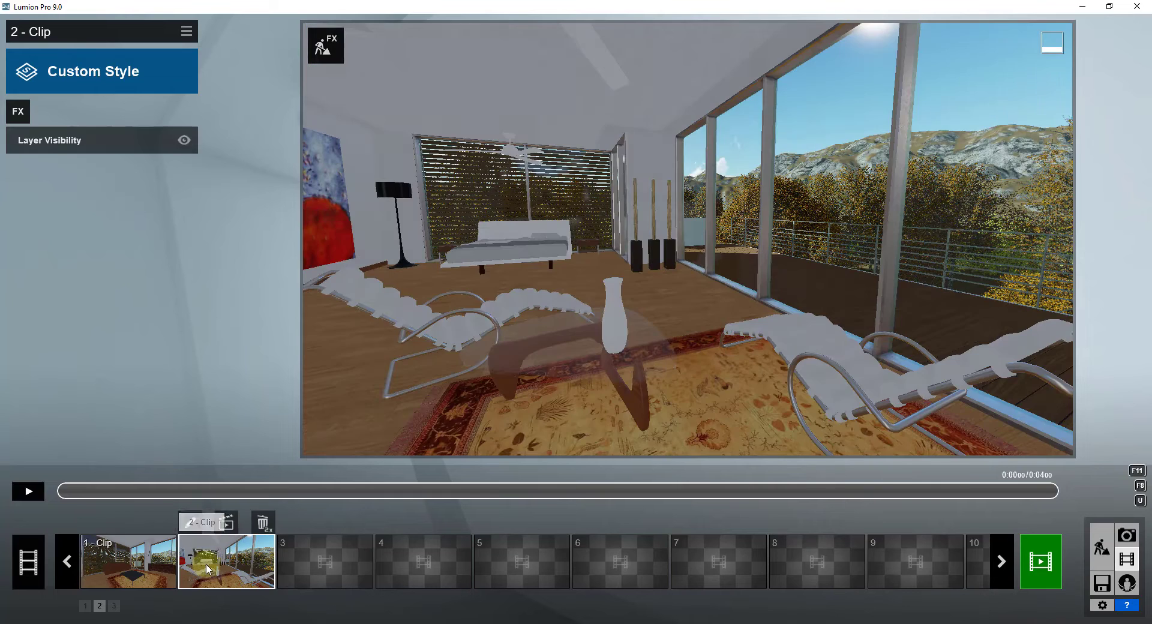
# Add a Fade In/out effect with the Black setting to clip 1 and preview the fade.
pyautogui.click(132, 569)
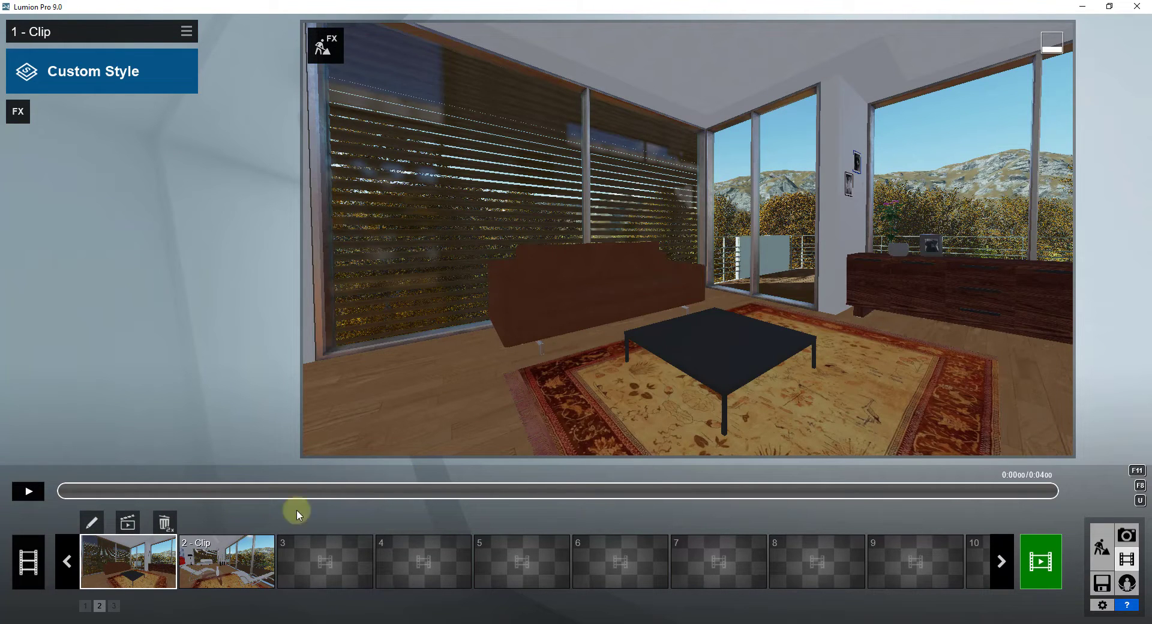
pyautogui.click(18, 112)
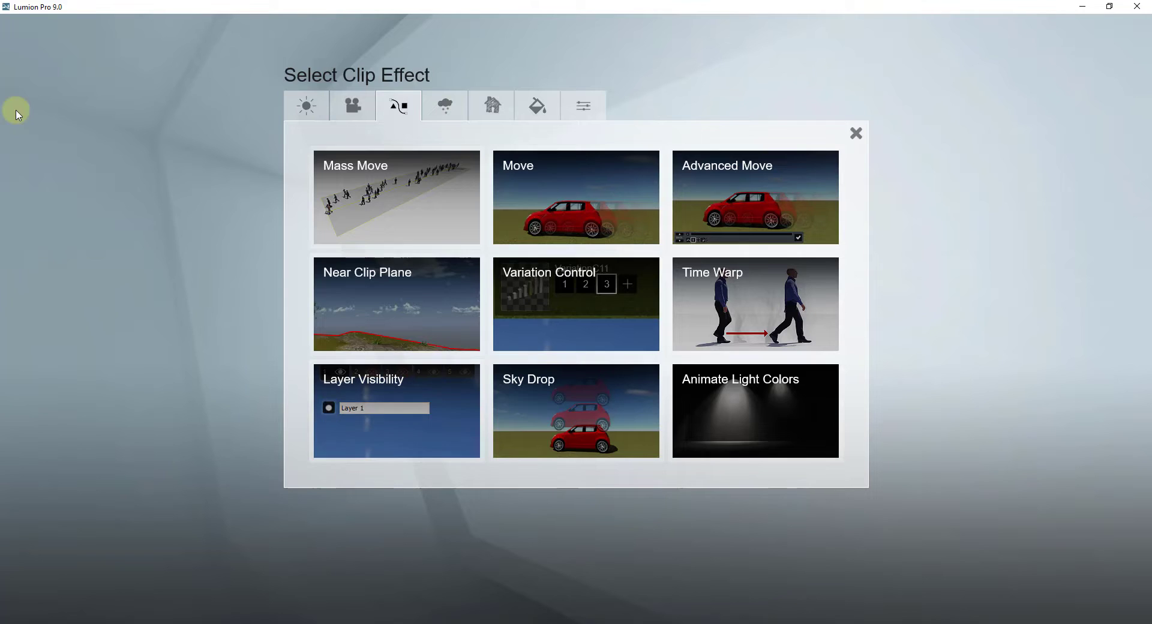
pyautogui.click(543, 110)
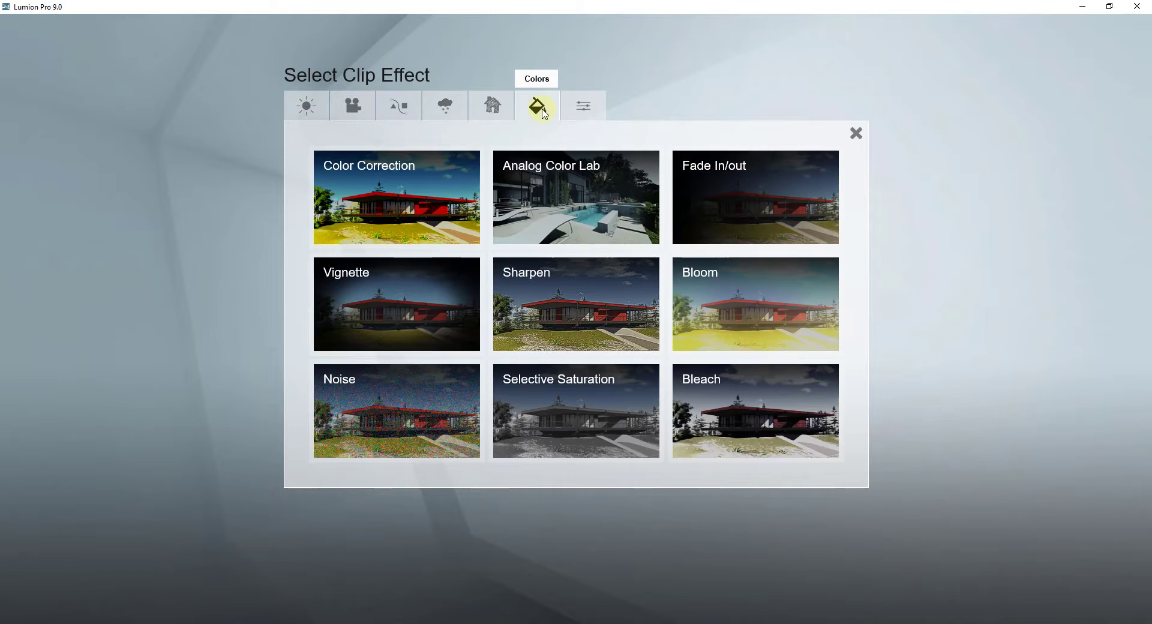
pyautogui.click(765, 206)
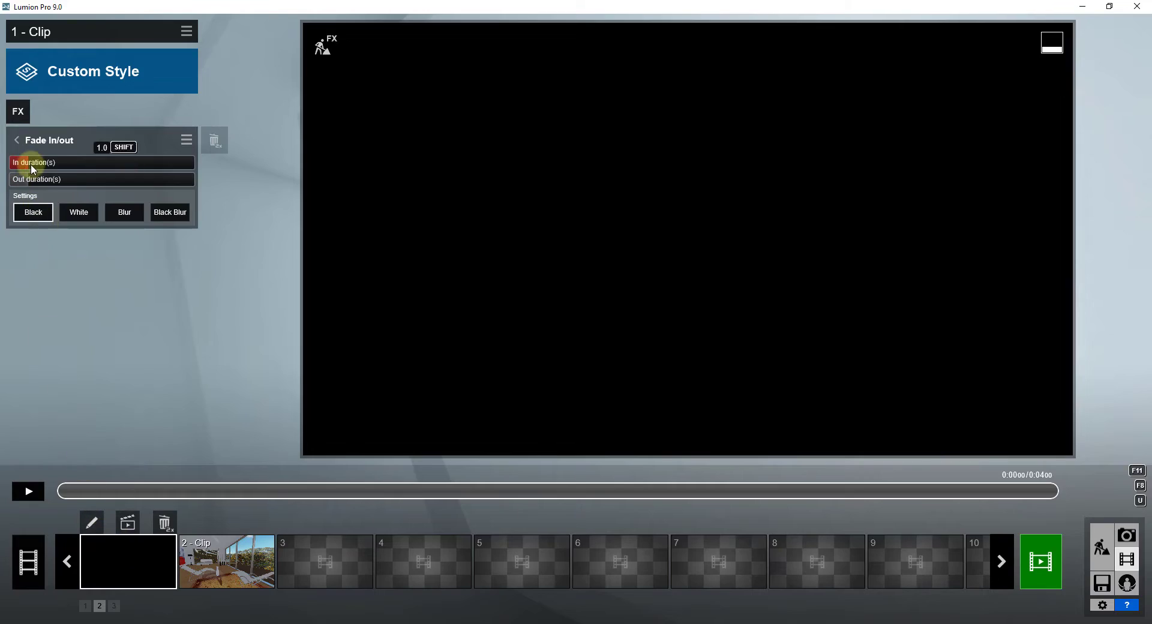
pyautogui.click(29, 493)
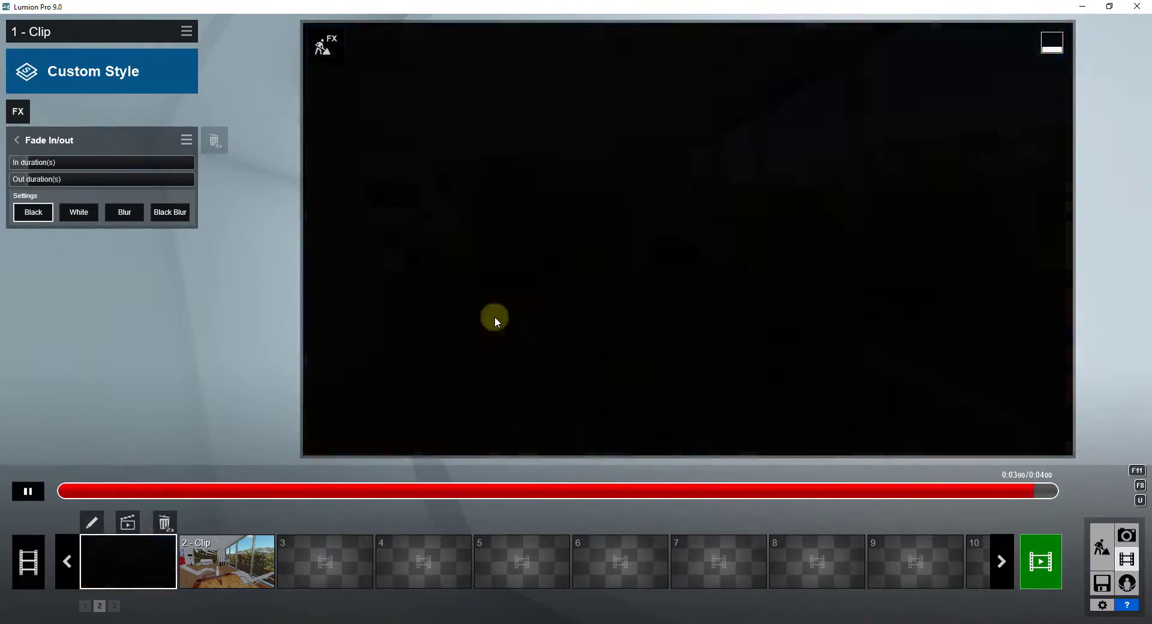
pyautogui.click(26, 498)
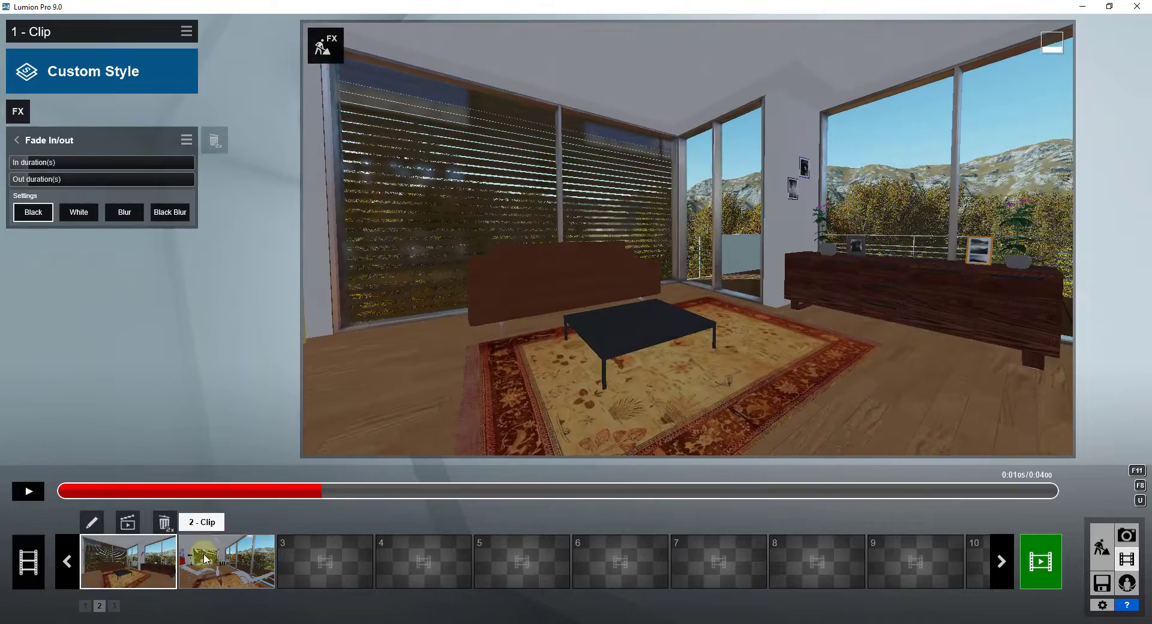
# Add a Fade In/out effect with the Black setting to clip 2.
pyautogui.click(230, 561)
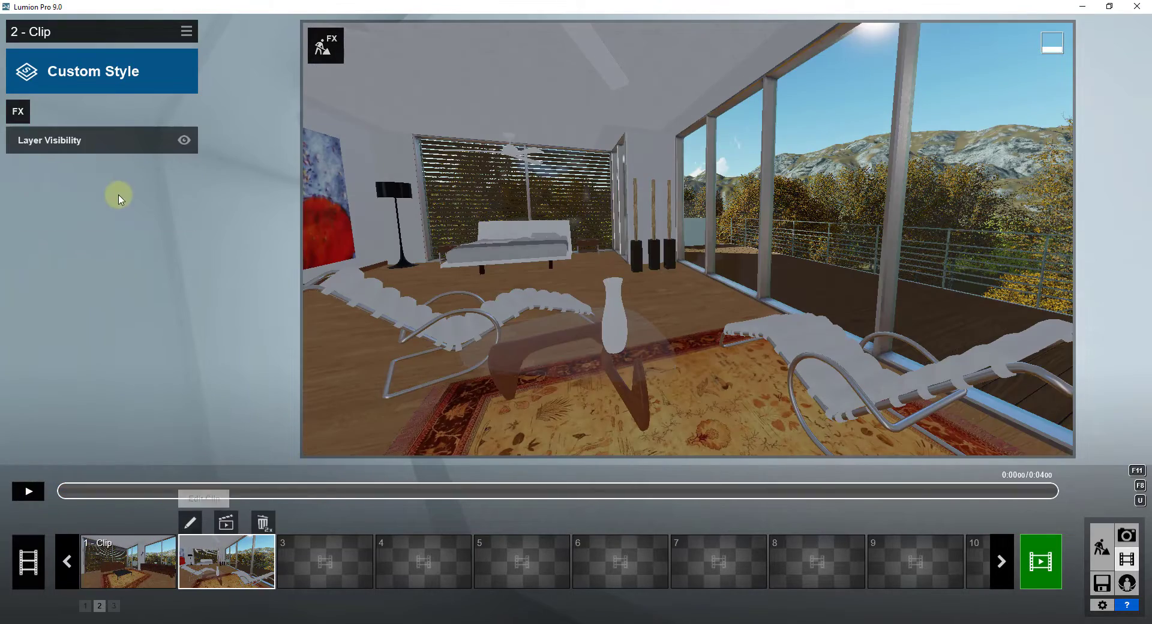
pyautogui.click(18, 111)
pyautogui.click(727, 172)
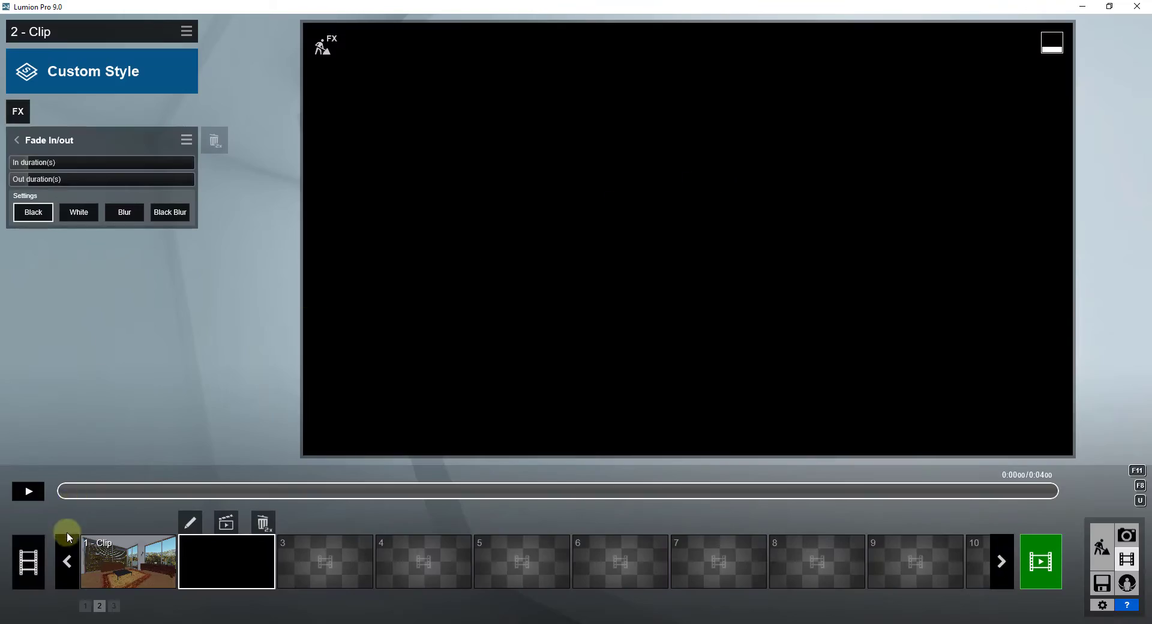
# Play the entire movie and scrub around the cut to check the black fade between the two clips.
pyautogui.click(28, 561)
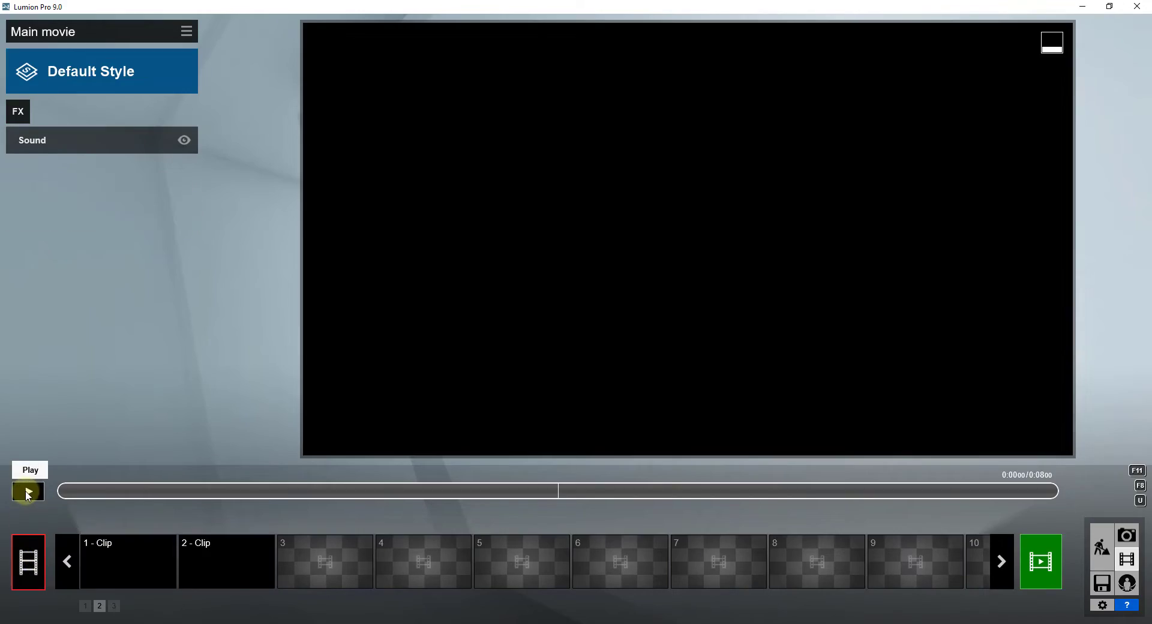
pyautogui.click(27, 492)
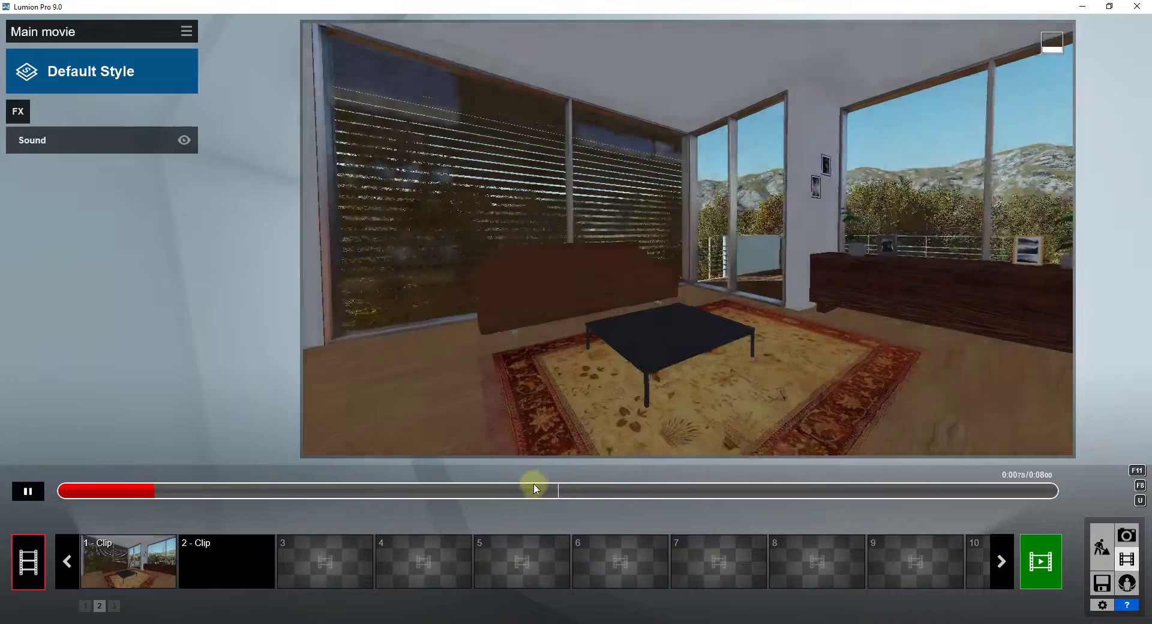
pyautogui.click(522, 491)
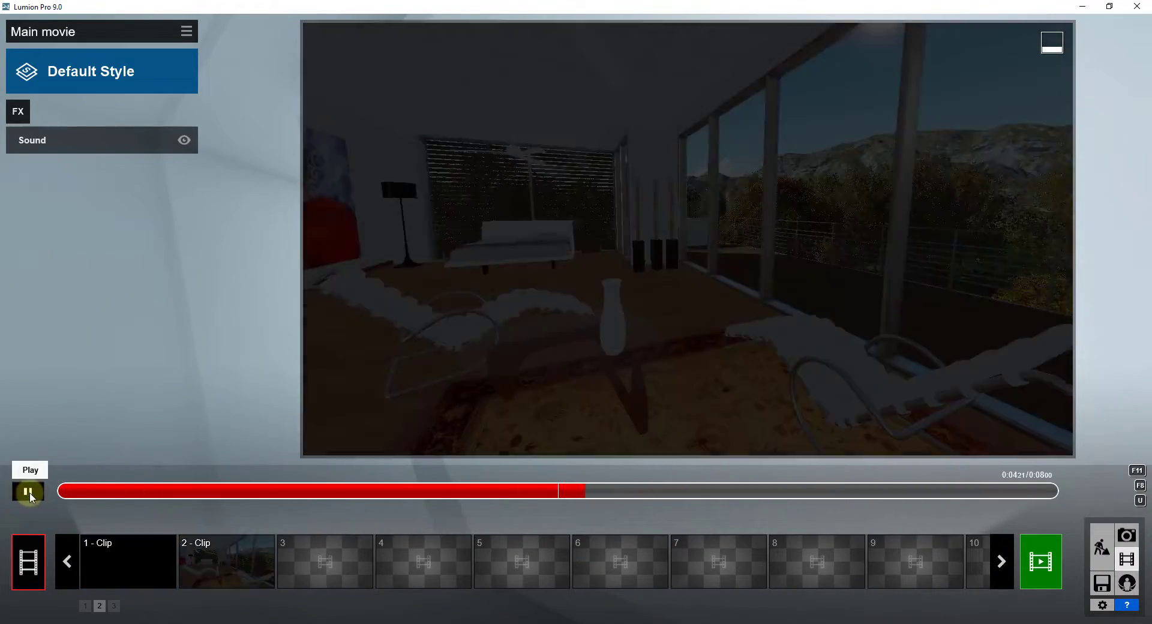
pyautogui.click(28, 492)
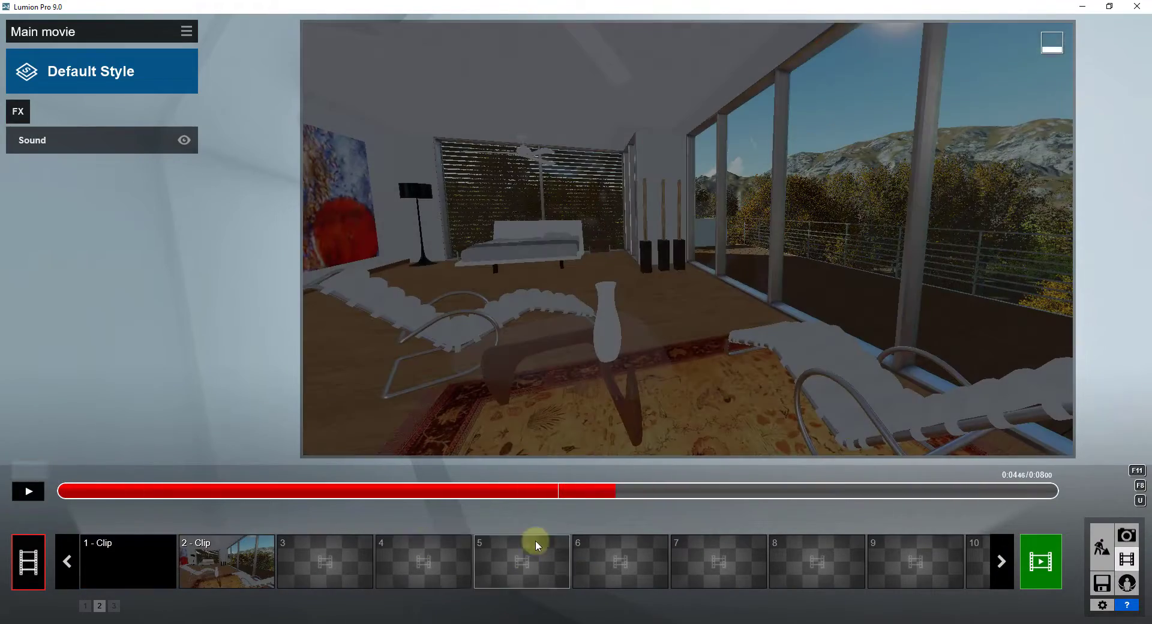
pyautogui.moveTo(521, 492)
pyautogui.mouseDown()
pyautogui.moveTo(489, 490)
pyautogui.moveTo(657, 494)
pyautogui.moveTo(481, 492)
pyautogui.moveTo(627, 497)
pyautogui.moveTo(514, 503)
pyautogui.mouseUp()
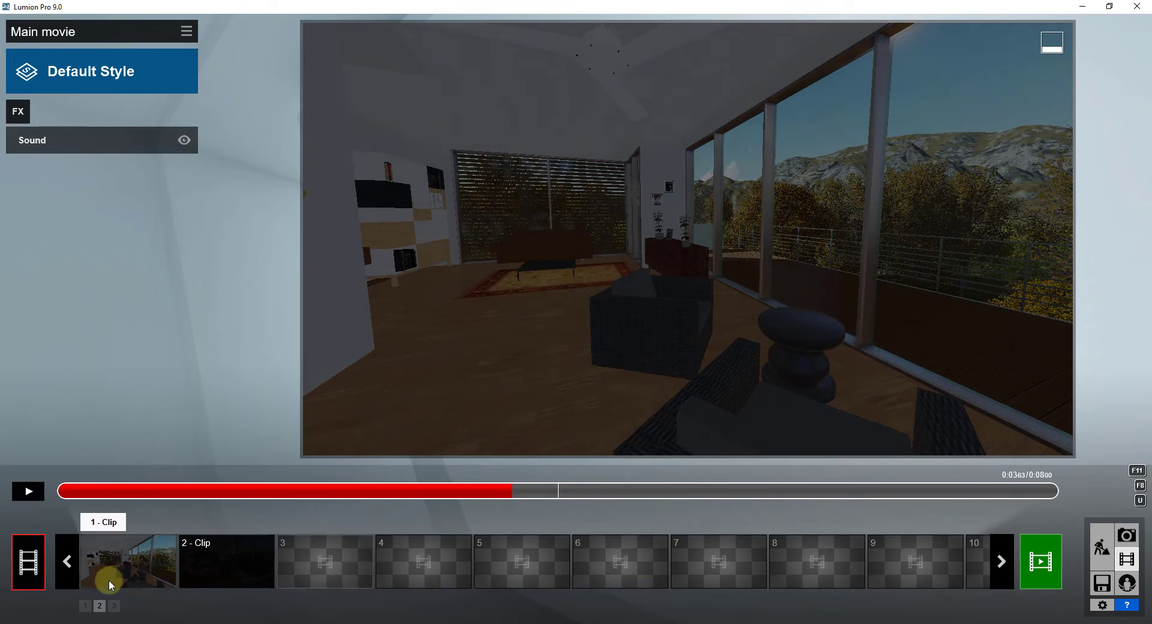
# Change the Fade In/out setting to Blur on both clip 1 and clip 2.
pyautogui.click(139, 551)
pyautogui.click(70, 141)
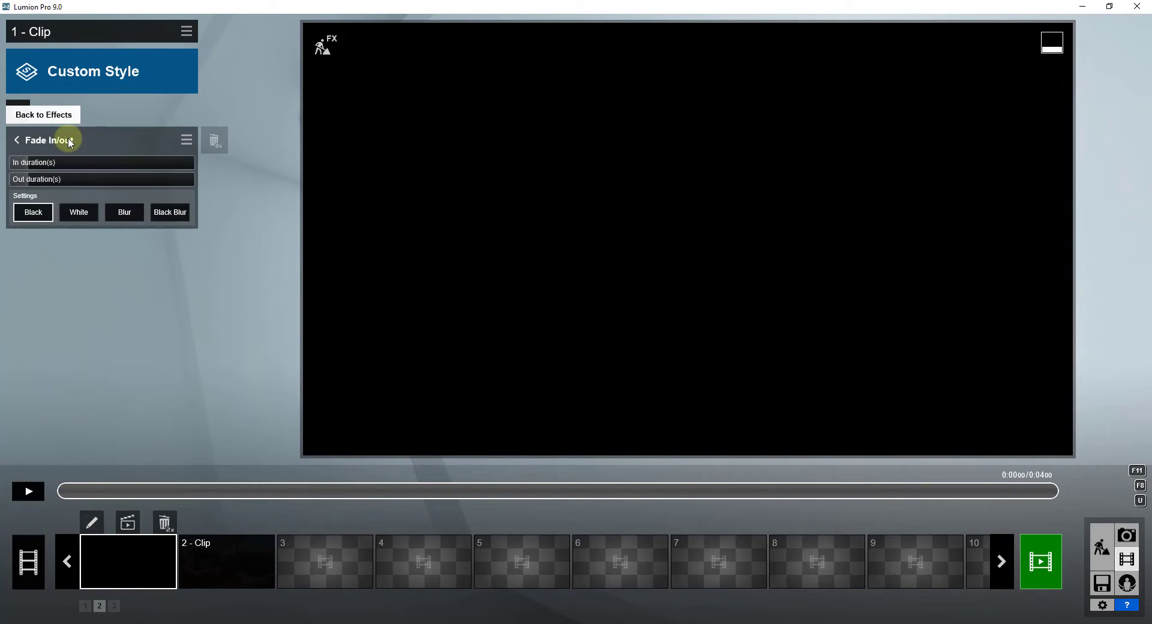
pyautogui.click(125, 214)
pyautogui.click(219, 557)
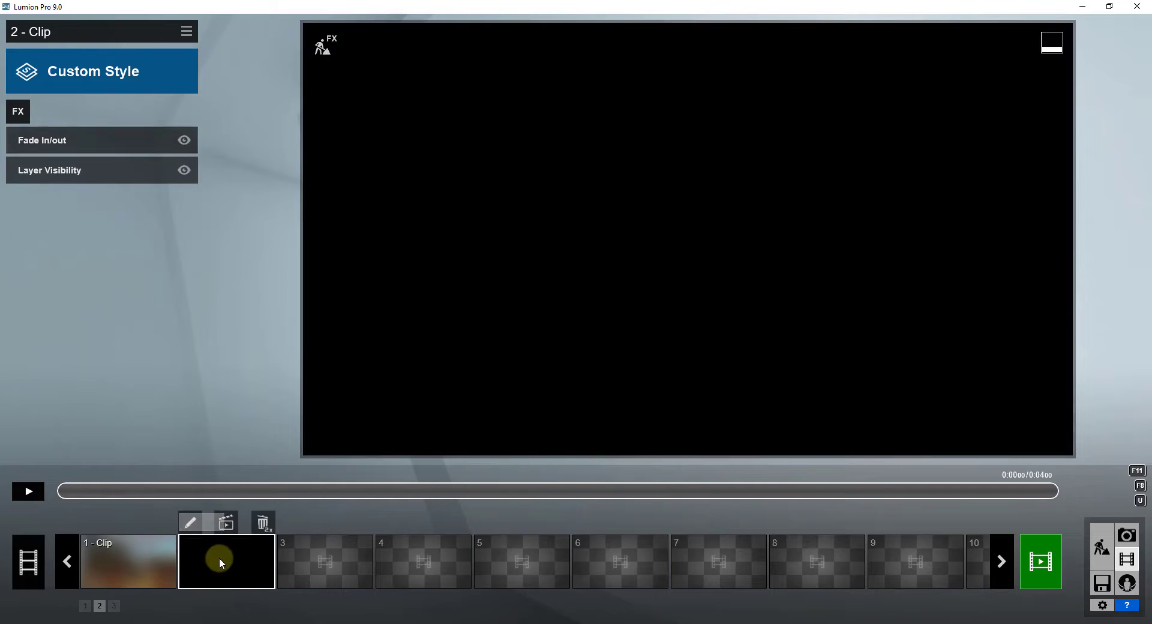
pyautogui.click(70, 140)
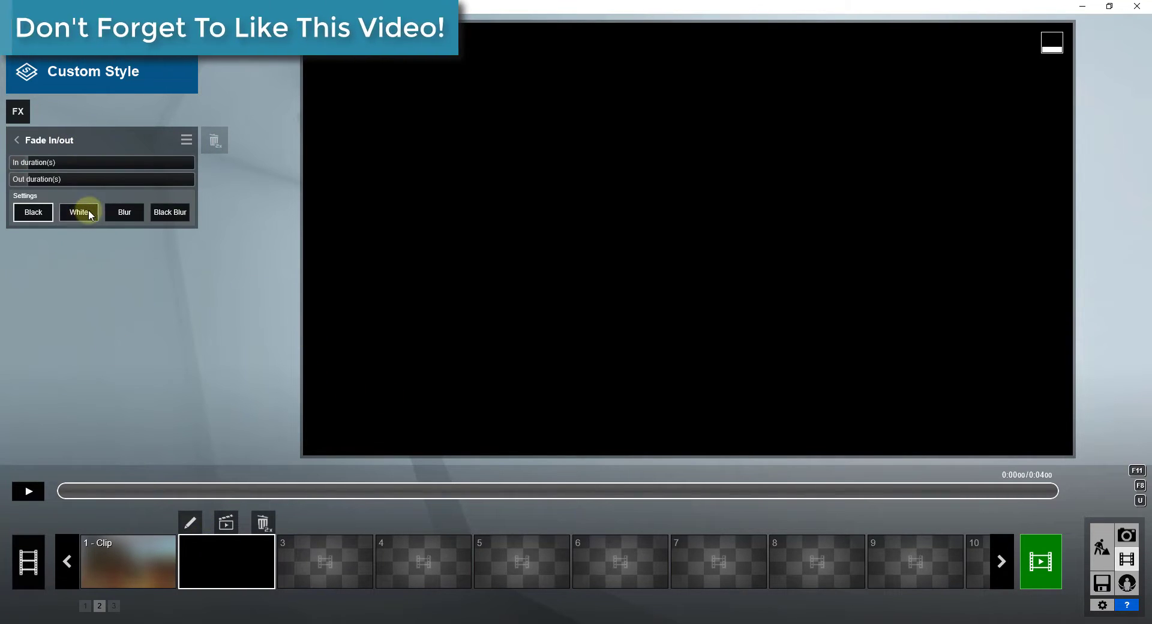
pyautogui.click(125, 213)
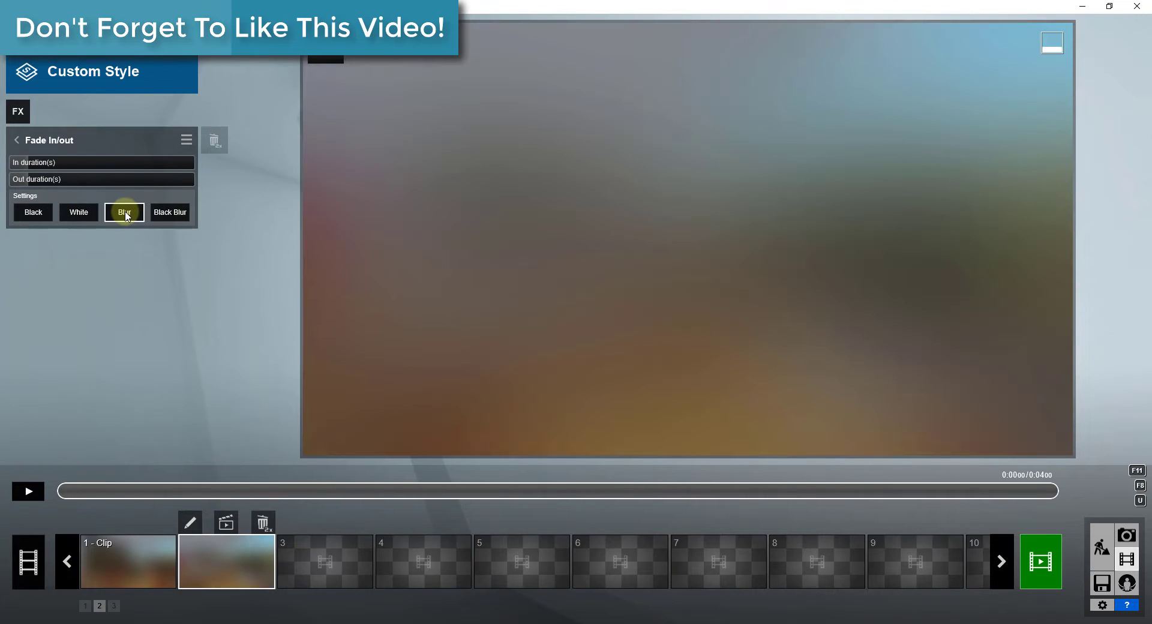
# Scrub through and play the entire movie to preview the blur fades.
pyautogui.click(28, 562)
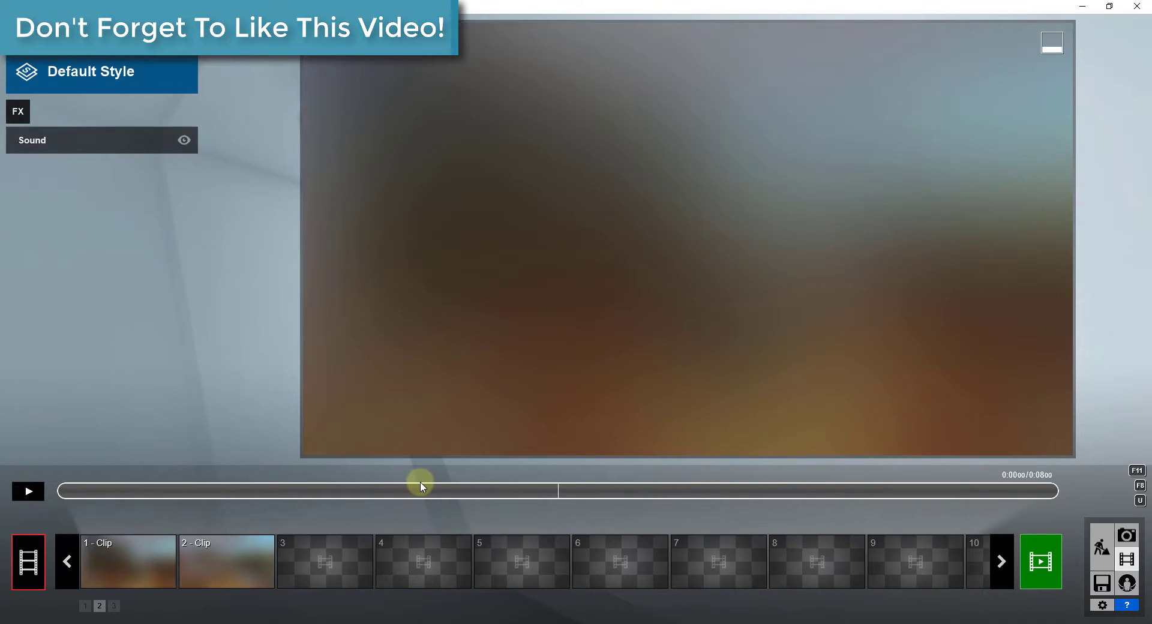
pyautogui.moveTo(419, 491); pyautogui.dragTo(186, 502)
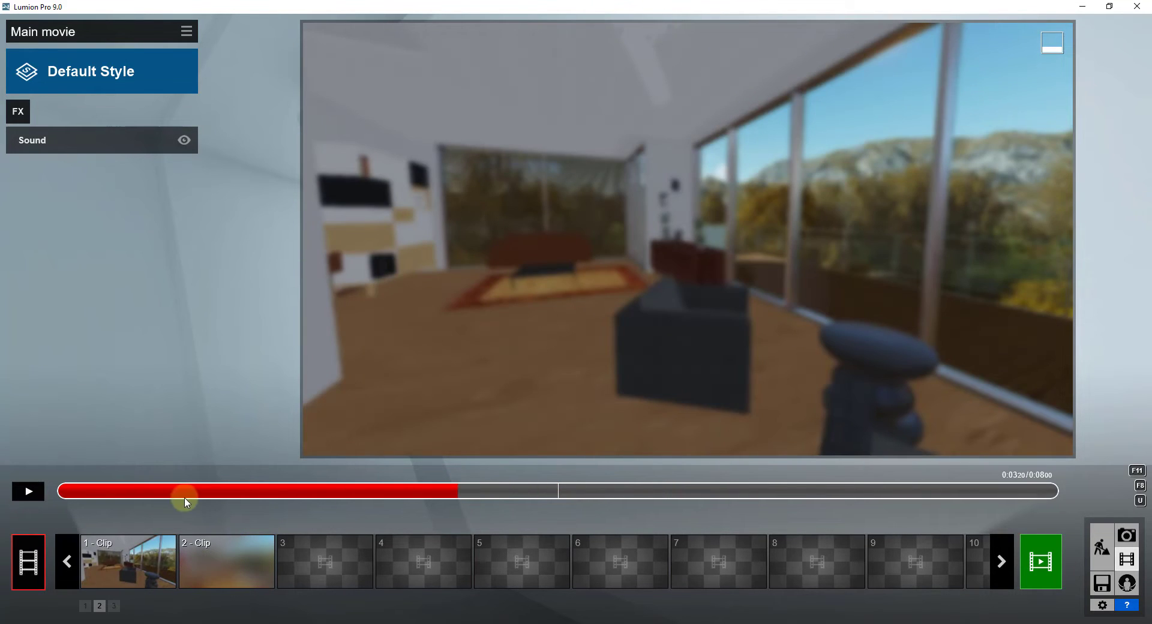
pyautogui.click(29, 492)
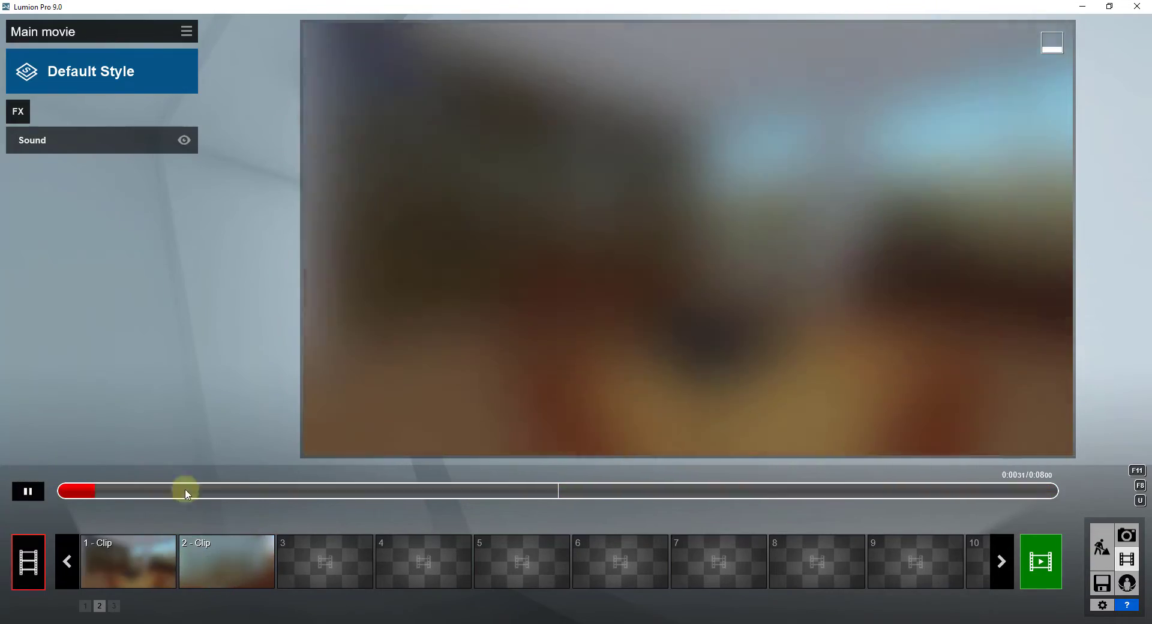
pyautogui.click(27, 492)
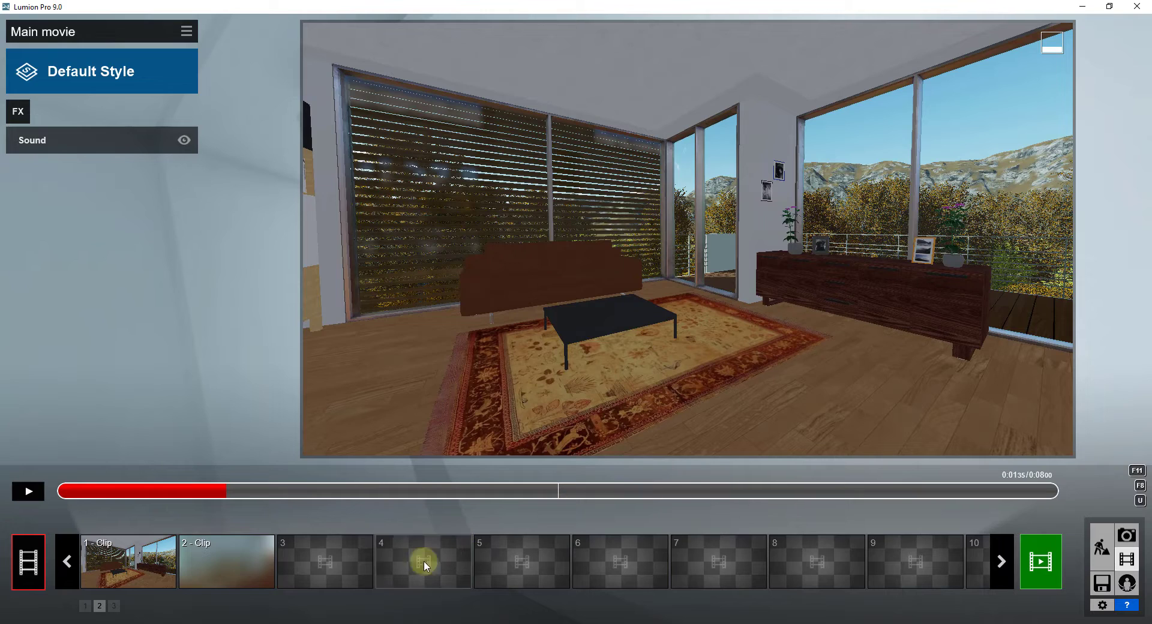
# Open the Fade In/out effect of clip 2 and preview clips 2 and 1 individually.
pyautogui.click(232, 561)
pyautogui.click(76, 142)
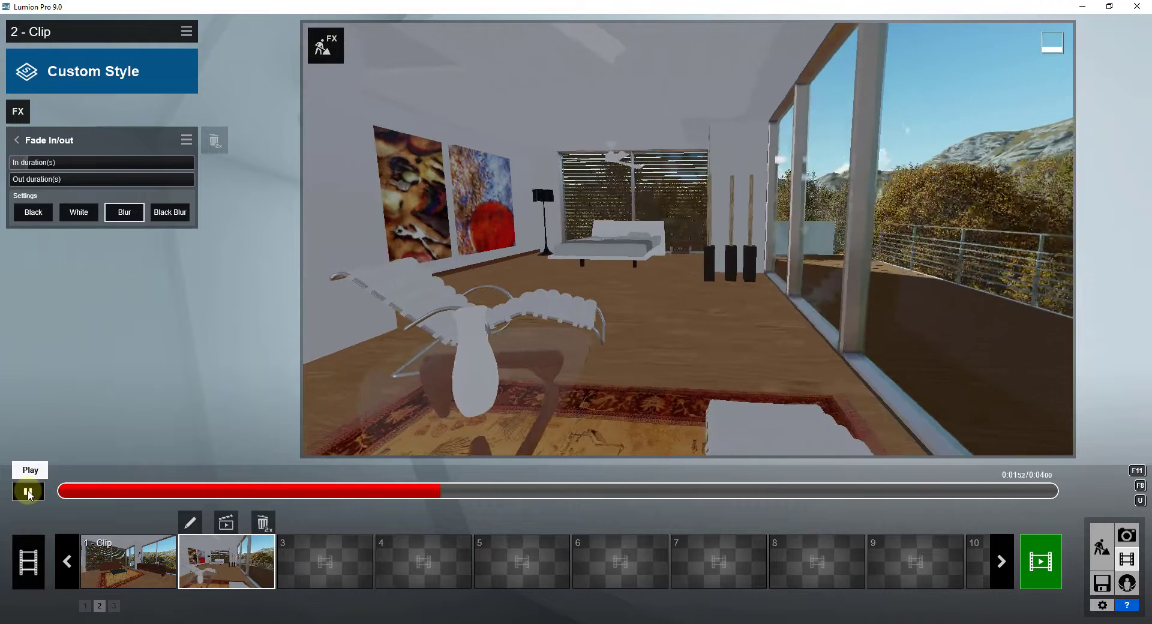
pyautogui.click(28, 492)
pyautogui.click(111, 556)
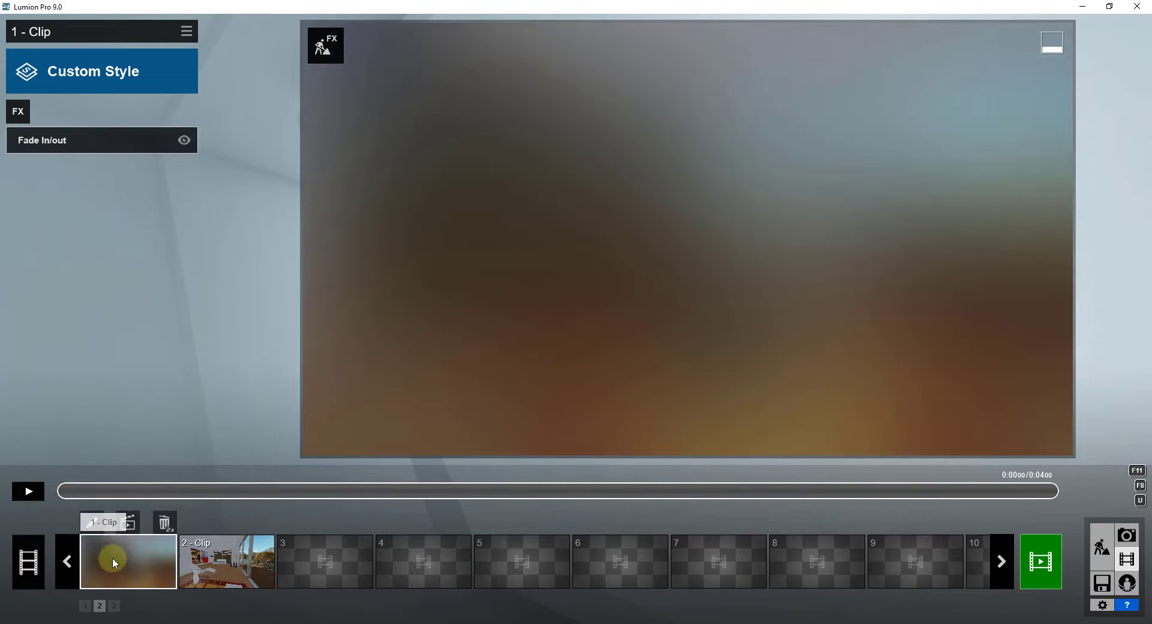
pyautogui.click(30, 492)
# Play the entire movie through the blur transition and pause it during clip 2.
pyautogui.click(28, 561)
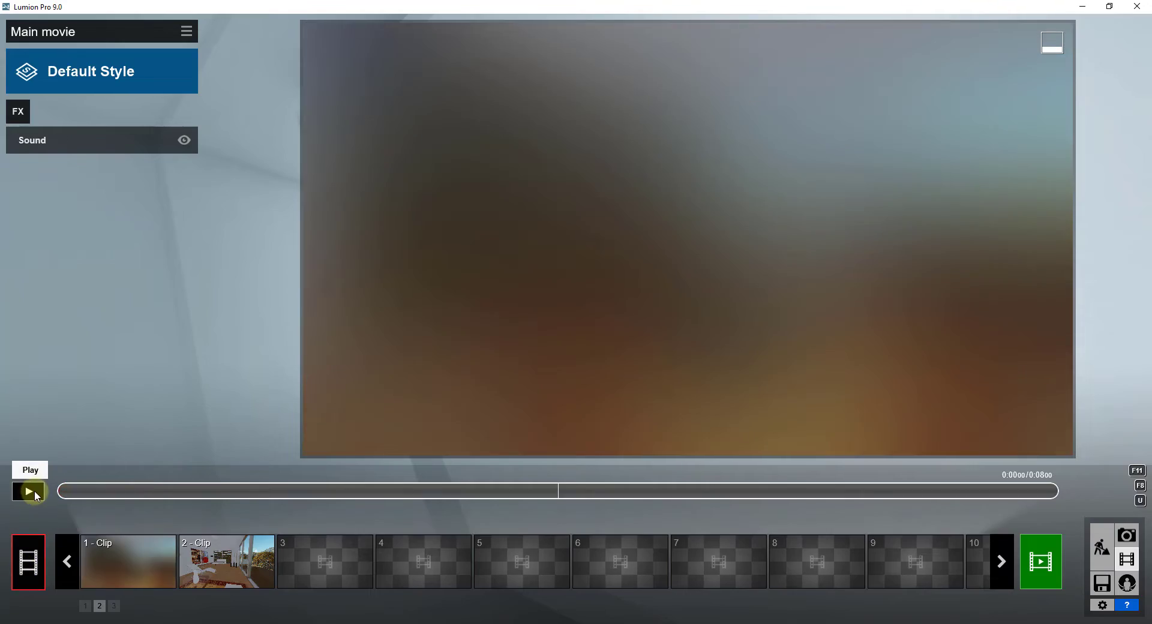
pyautogui.click(34, 491)
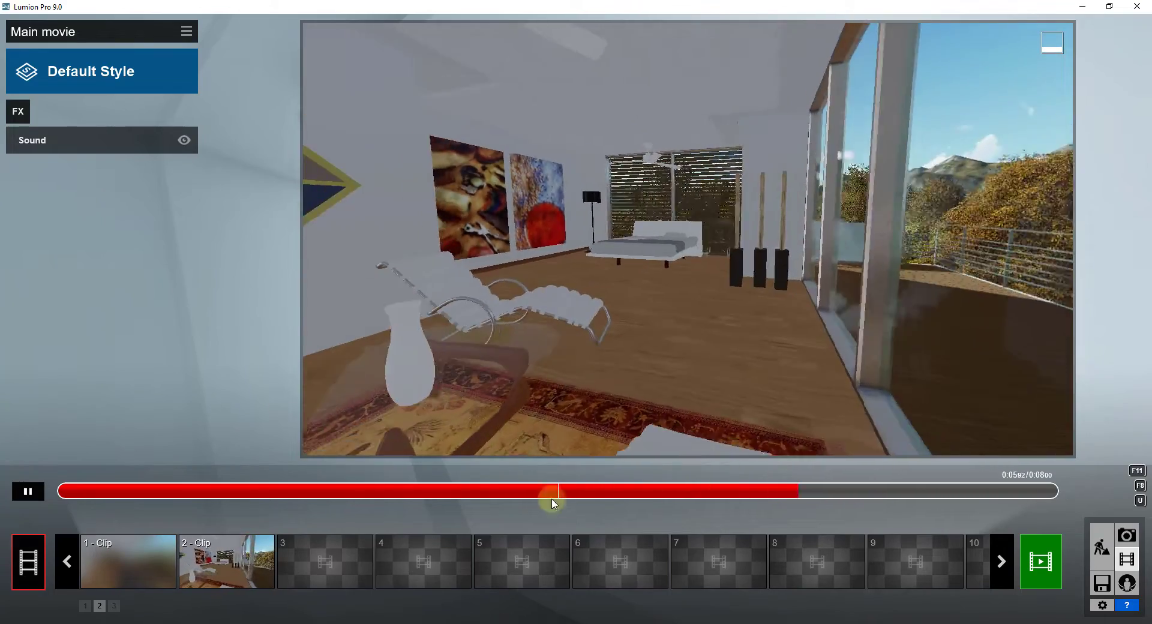
pyautogui.click(29, 492)
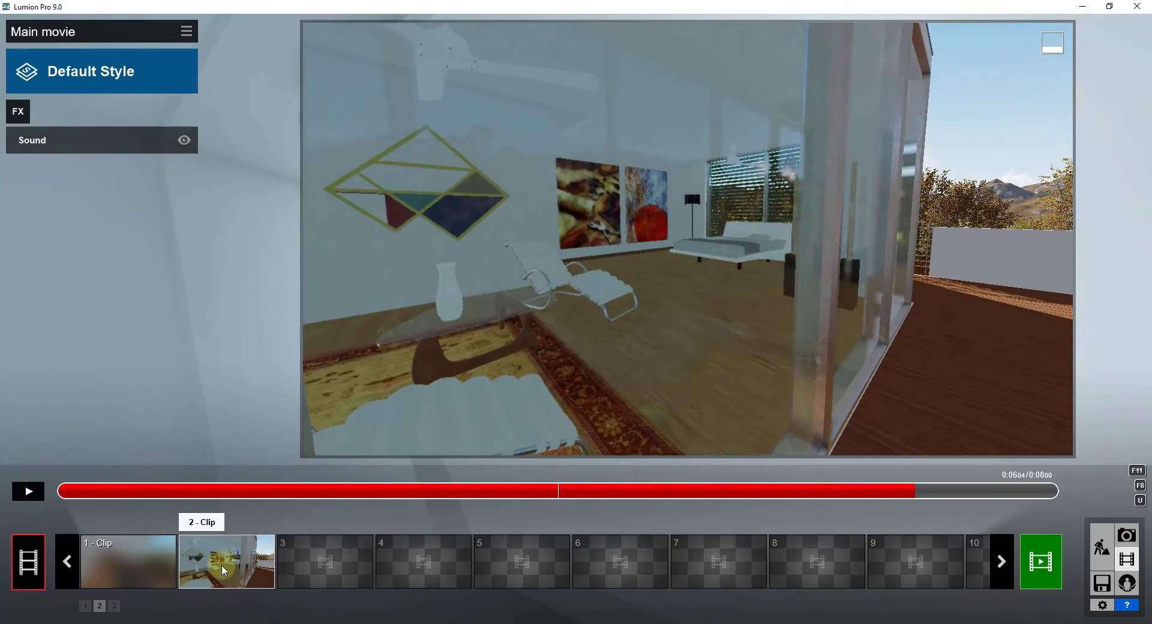
# Set the Fade In/out in duration of clip 2 and the out duration of clip 1 to 0.5 seconds.
pyautogui.click(221, 564)
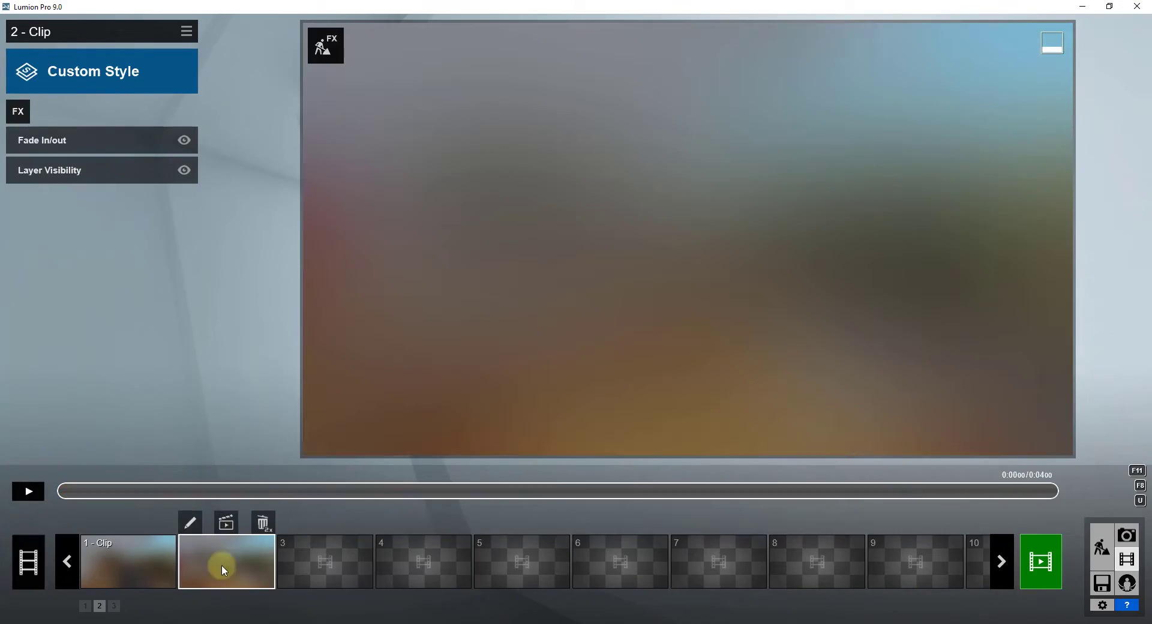
pyautogui.click(62, 142)
pyautogui.moveTo(21, 162)
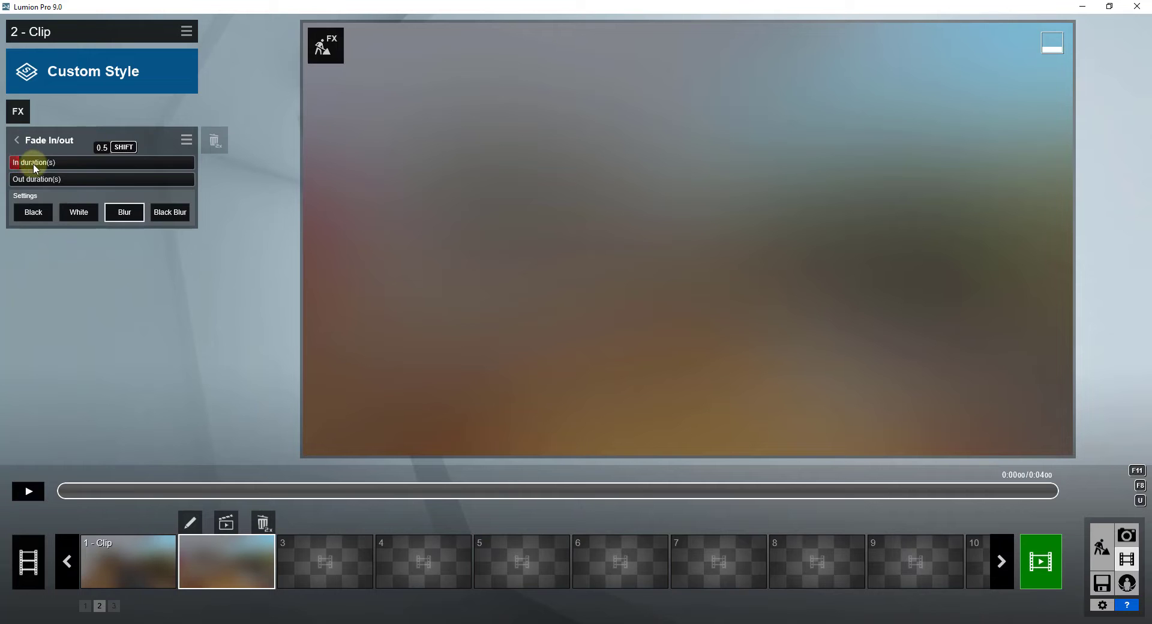
pyautogui.click(116, 560)
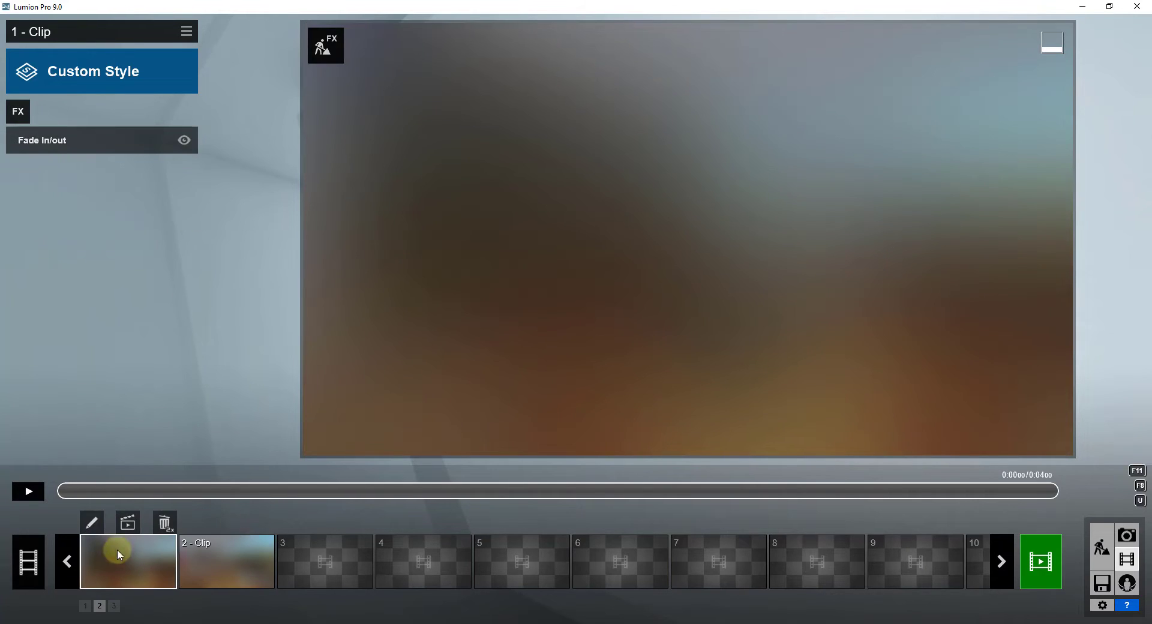
pyautogui.click(59, 142)
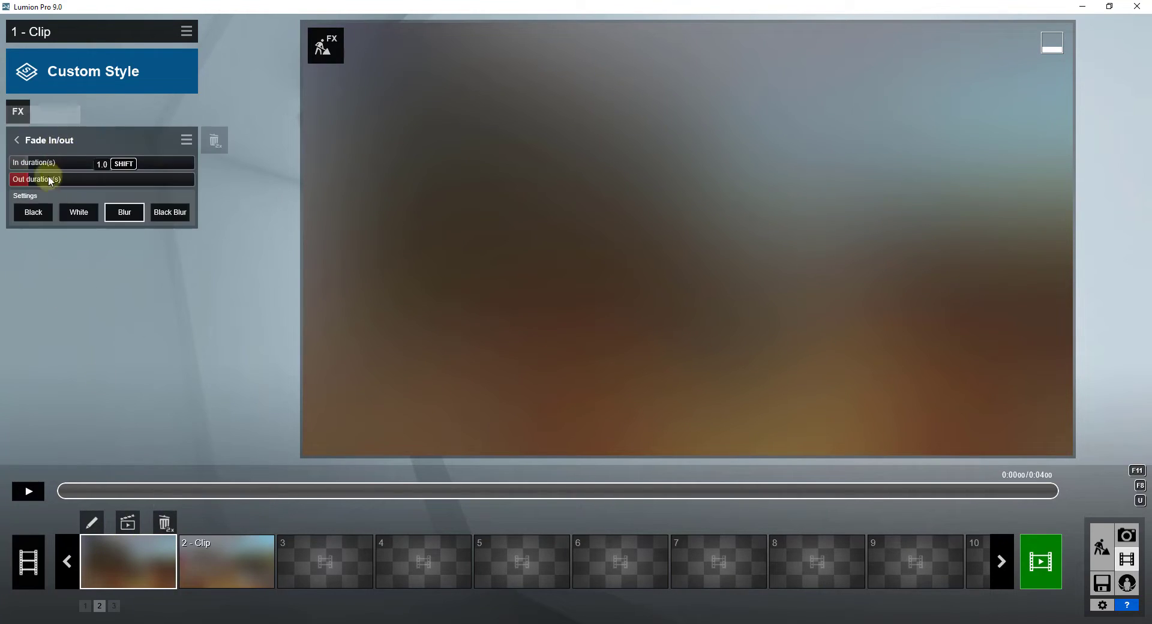
pyautogui.moveTo(24, 180); pyautogui.dragTo(20, 180)
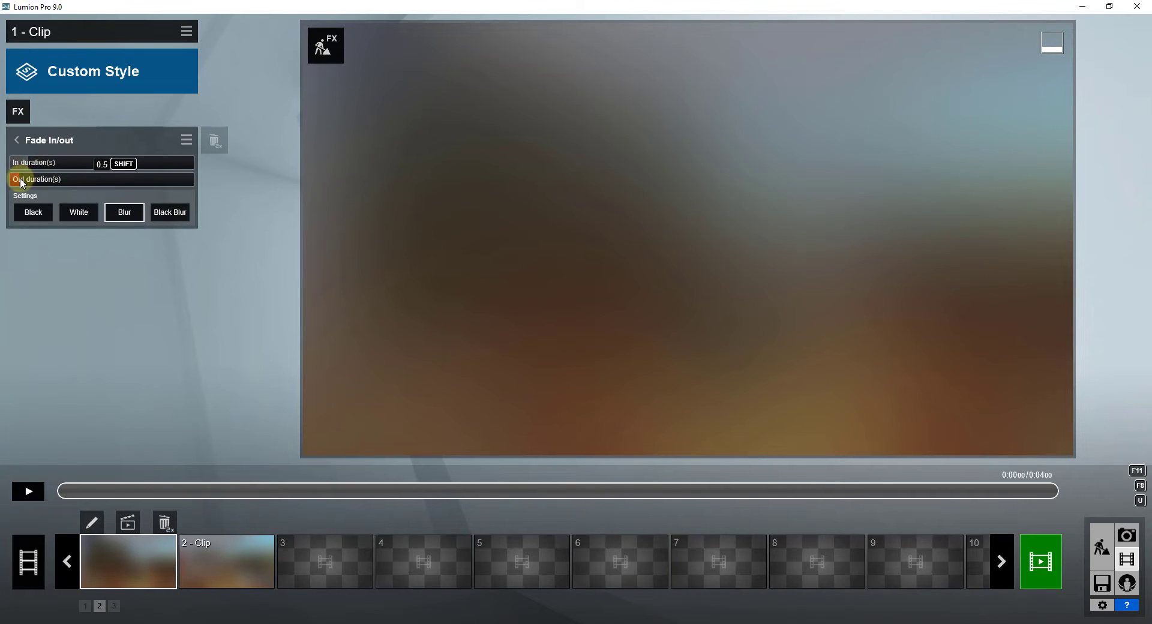
# Play the entire movie with the shortened fade durations and return to its start.
pyautogui.click(28, 567)
pyautogui.click(16, 491)
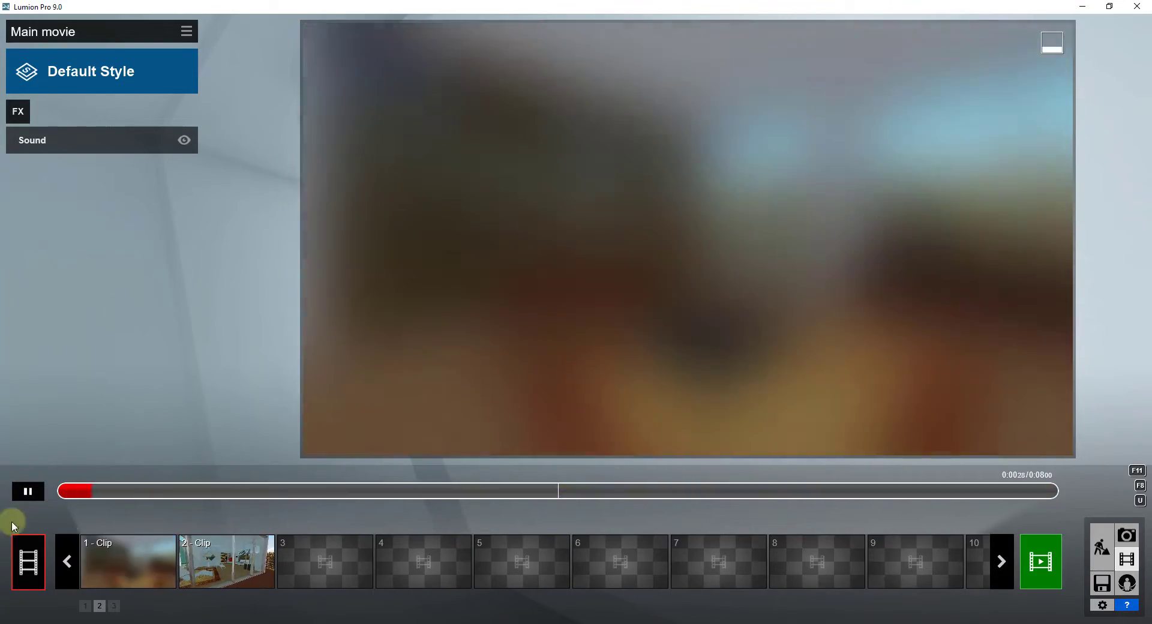
pyautogui.click(28, 492)
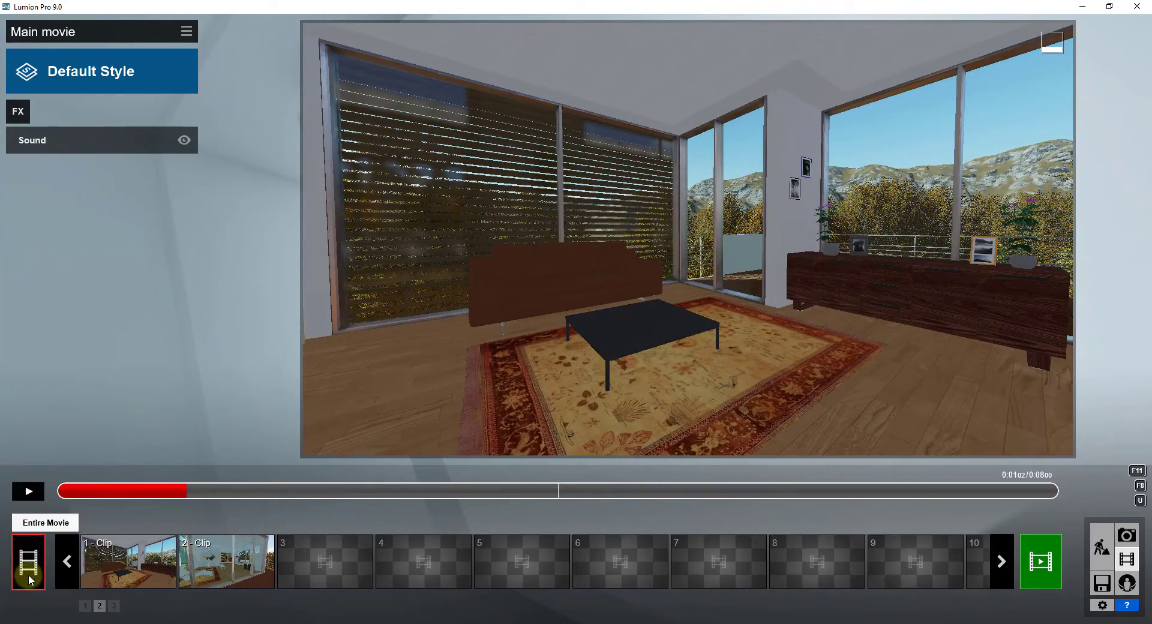
pyautogui.click(35, 566)
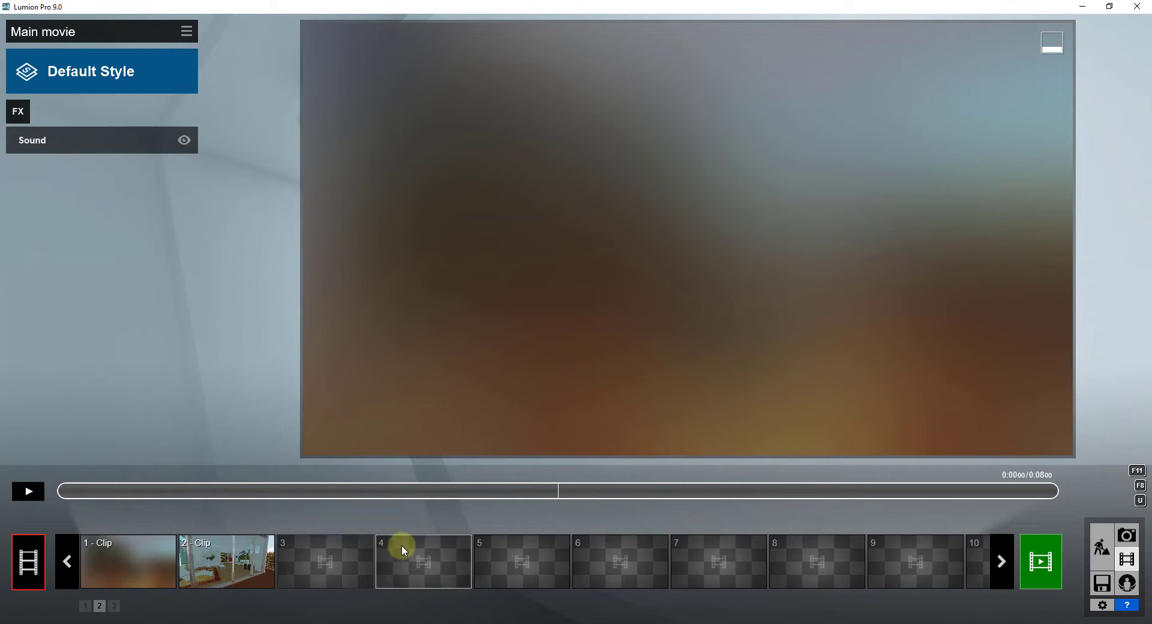
# Compare the styles and effect lists of clip 1, clip 2 and the entire movie.
pyautogui.click(115, 557)
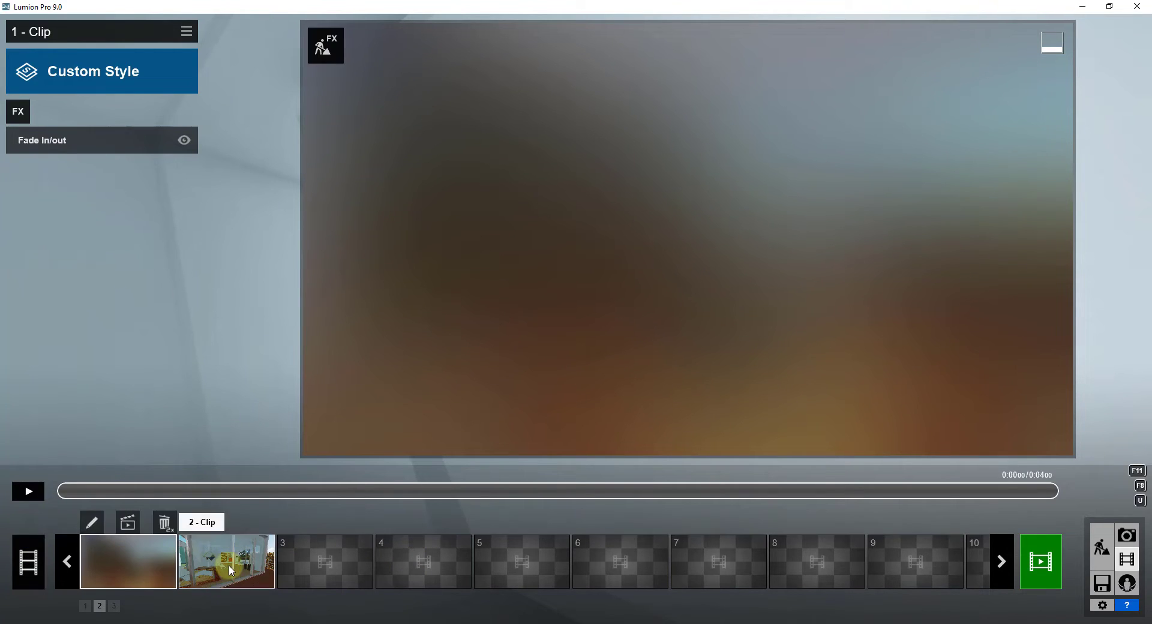
pyautogui.click(228, 564)
pyautogui.click(139, 556)
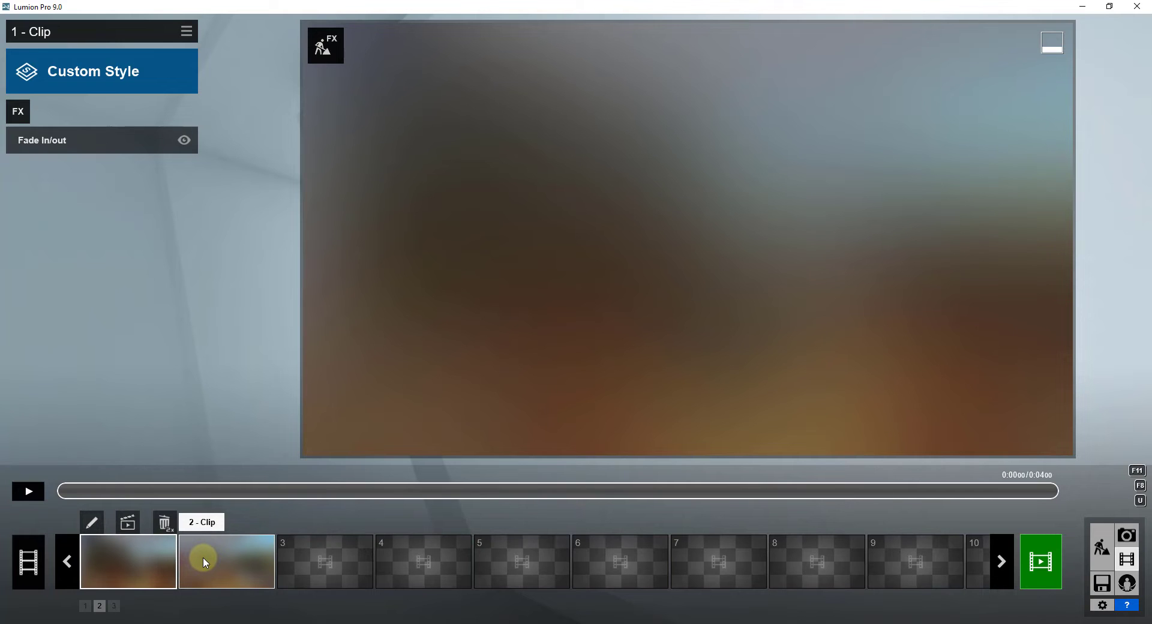
pyautogui.click(203, 557)
pyautogui.click(113, 556)
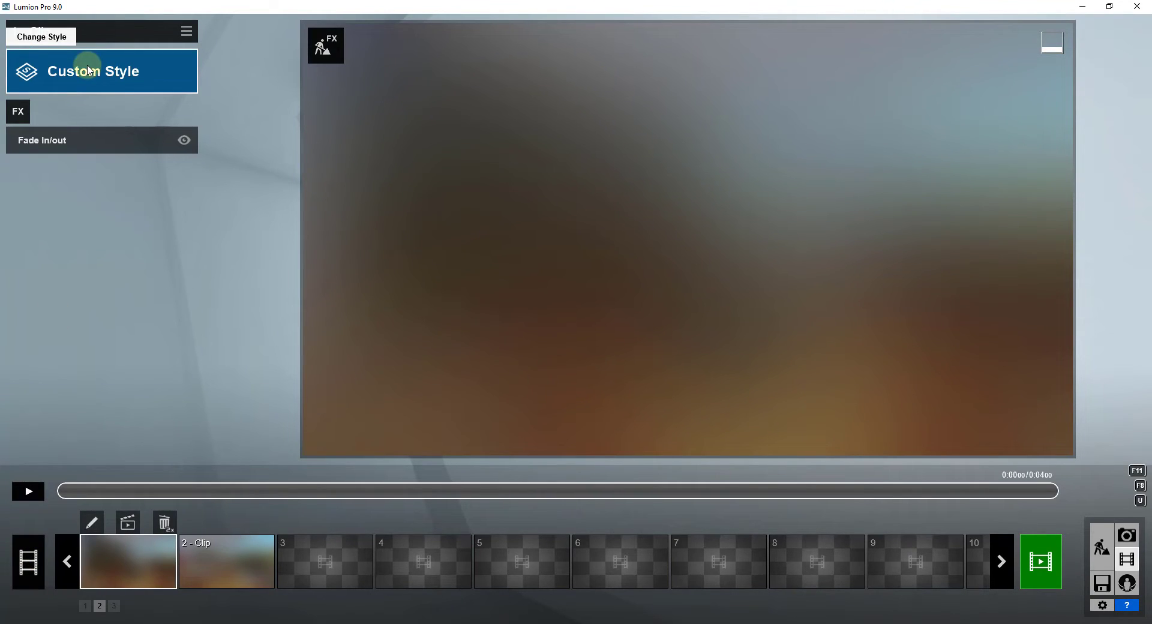
pyautogui.click(27, 569)
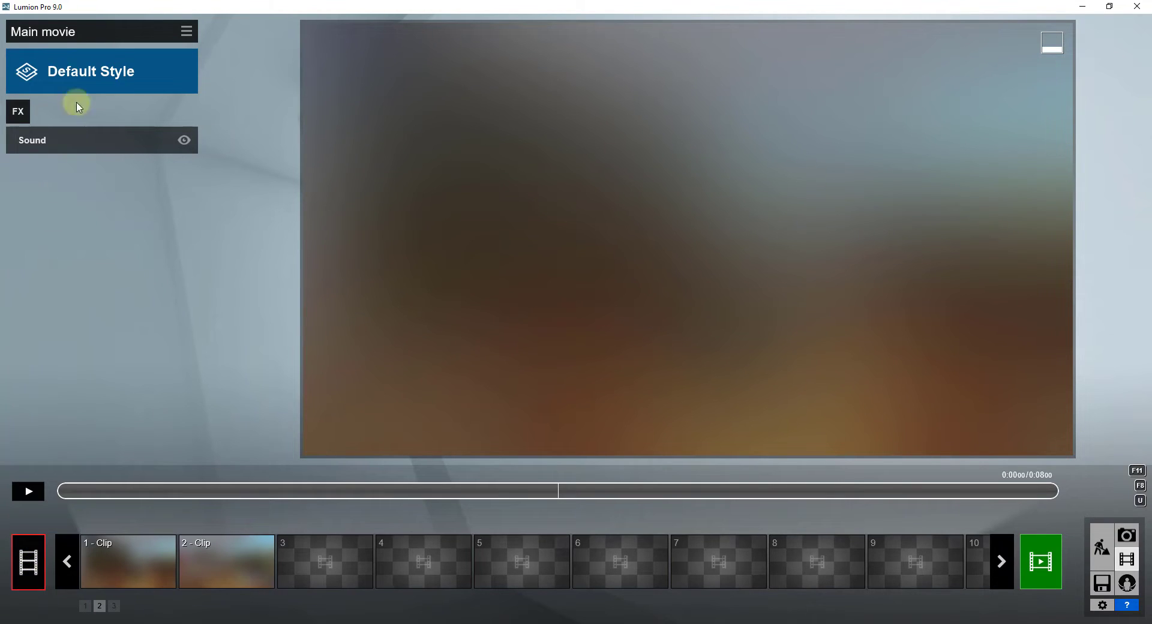
pyautogui.click(100, 564)
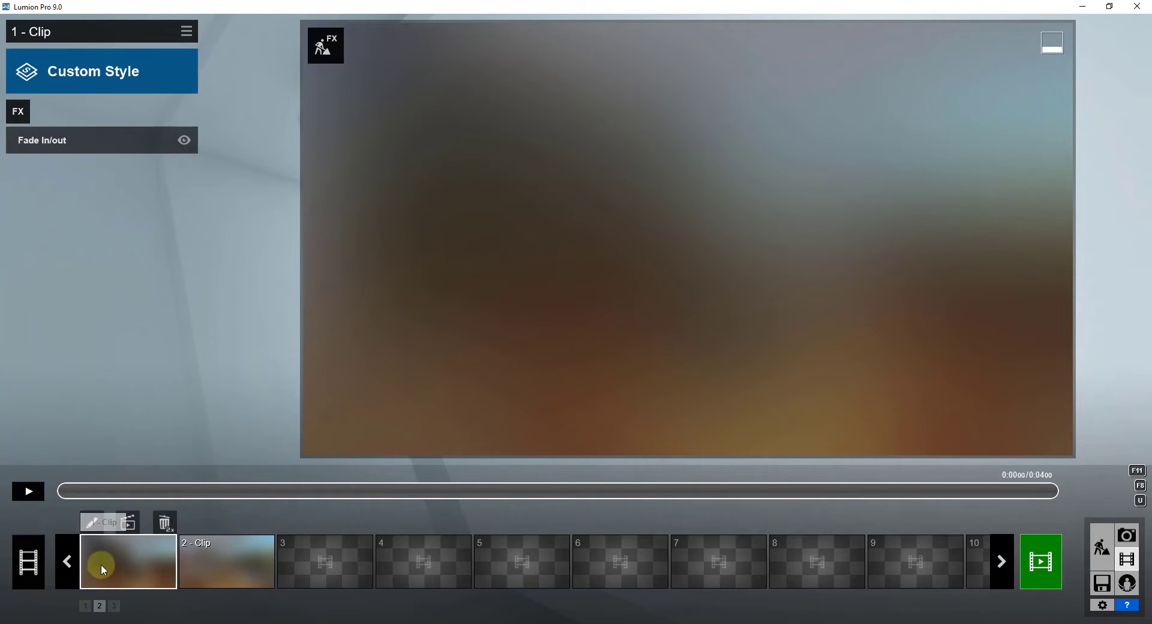
pyautogui.click(240, 567)
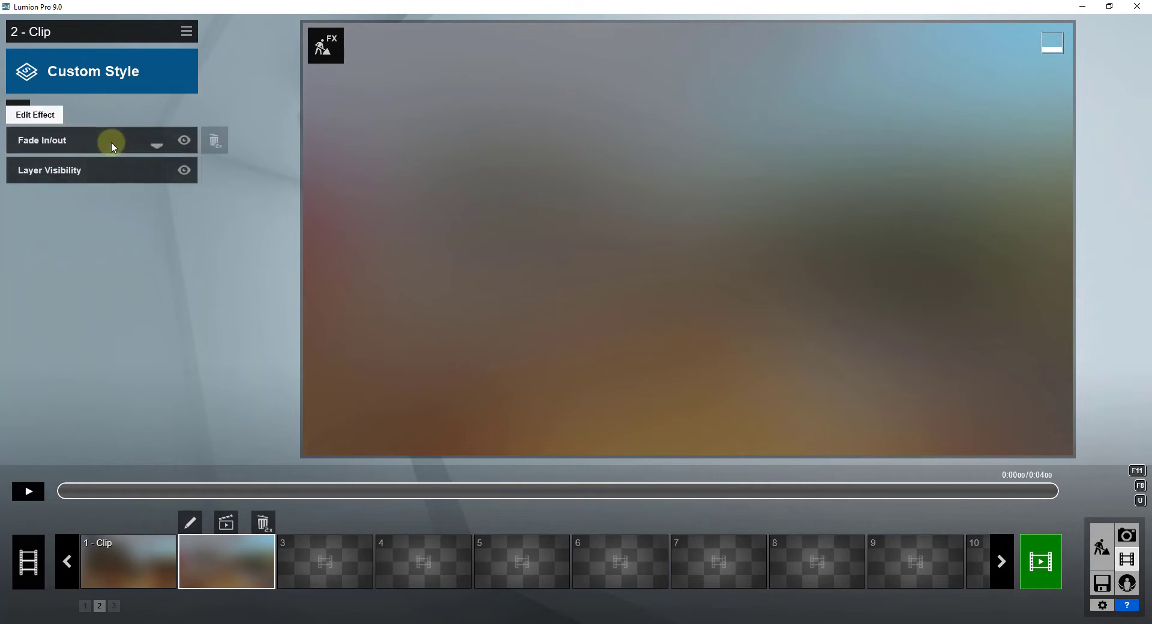
pyautogui.click(97, 554)
pyautogui.click(29, 561)
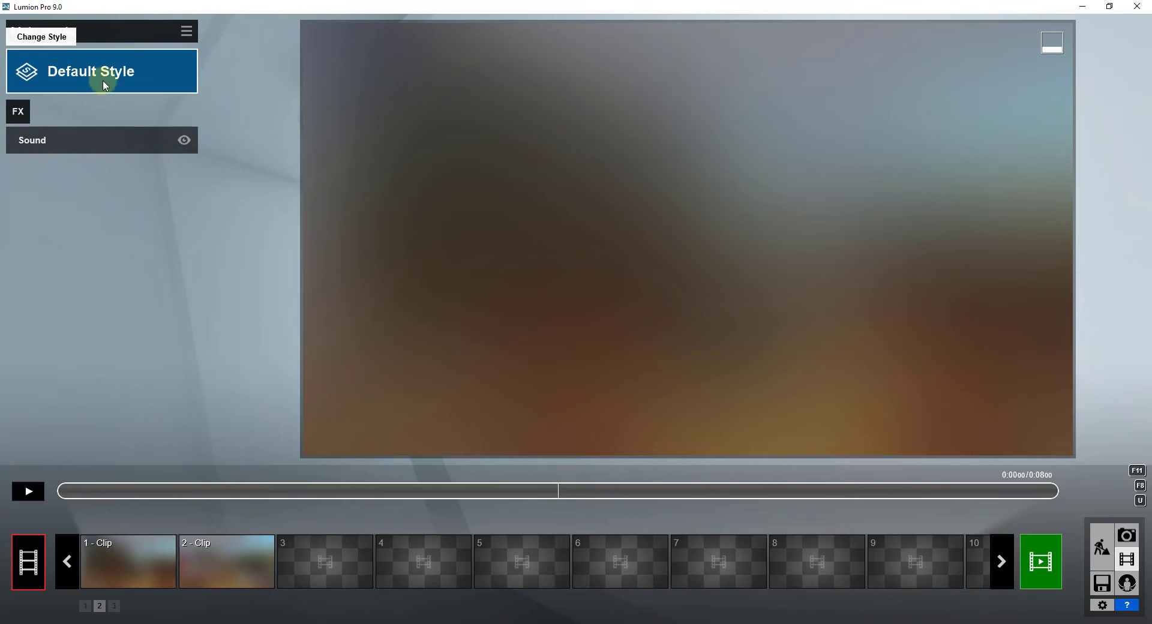
# Load the saved effects file Realistic Shadows for YouTube.lme from the Lumion Presets folder onto the entire movie.
pyautogui.click(187, 33)
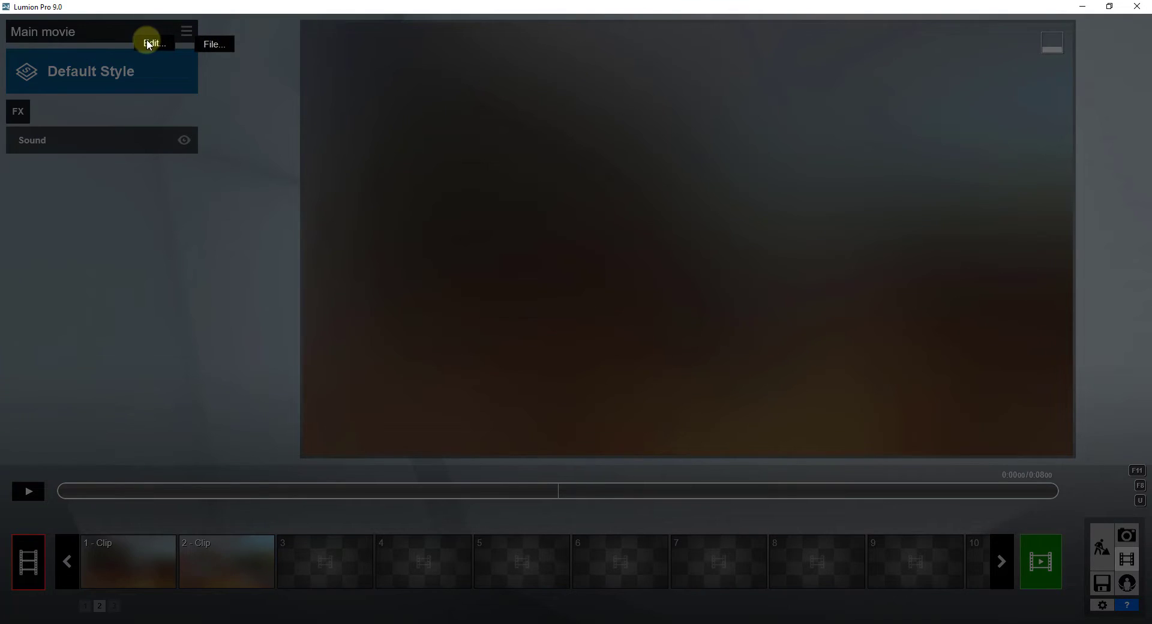
pyautogui.click(216, 48)
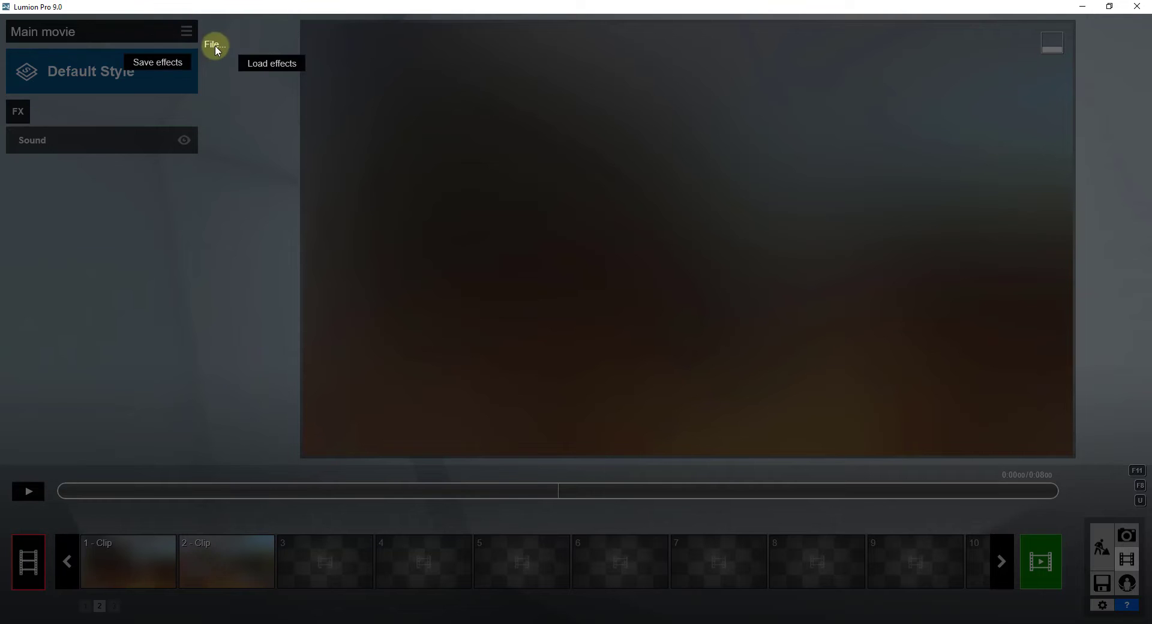
pyautogui.click(280, 63)
pyautogui.hotkey('alt', 'Up')
pyautogui.hotkey('alt', 'Up')
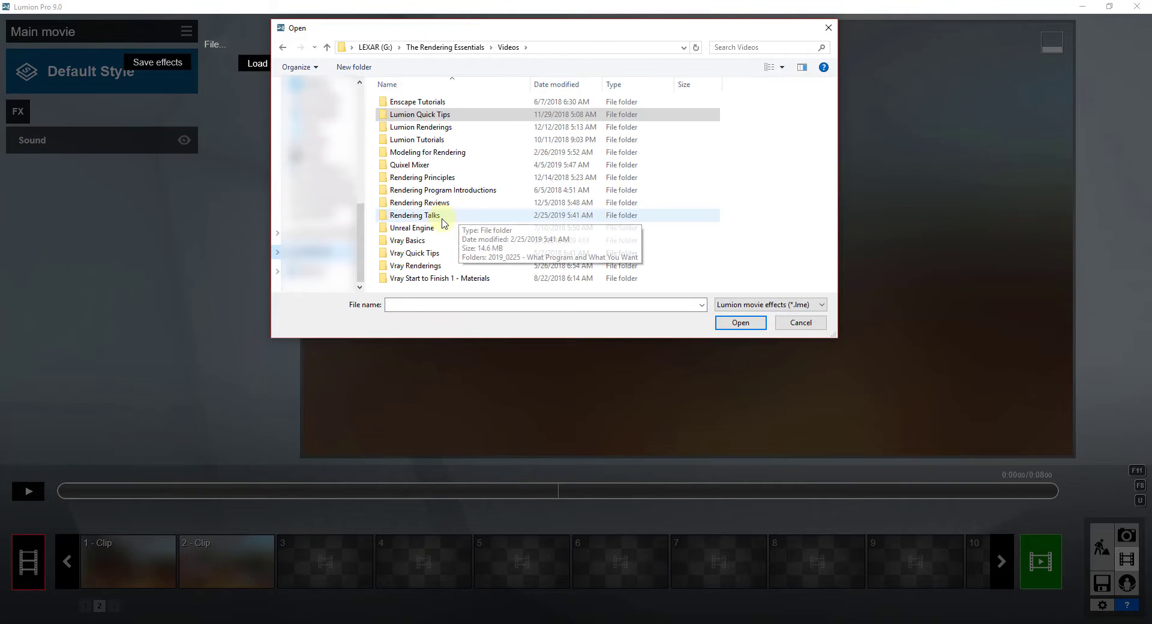
pyautogui.click(456, 48)
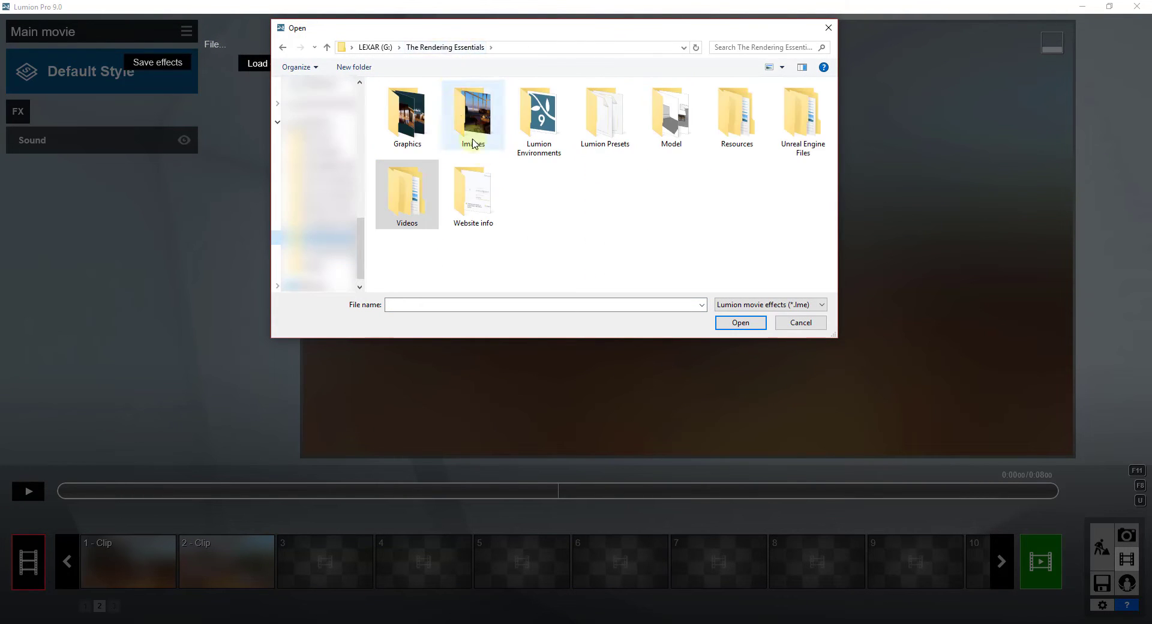
pyautogui.doubleClick(605, 130)
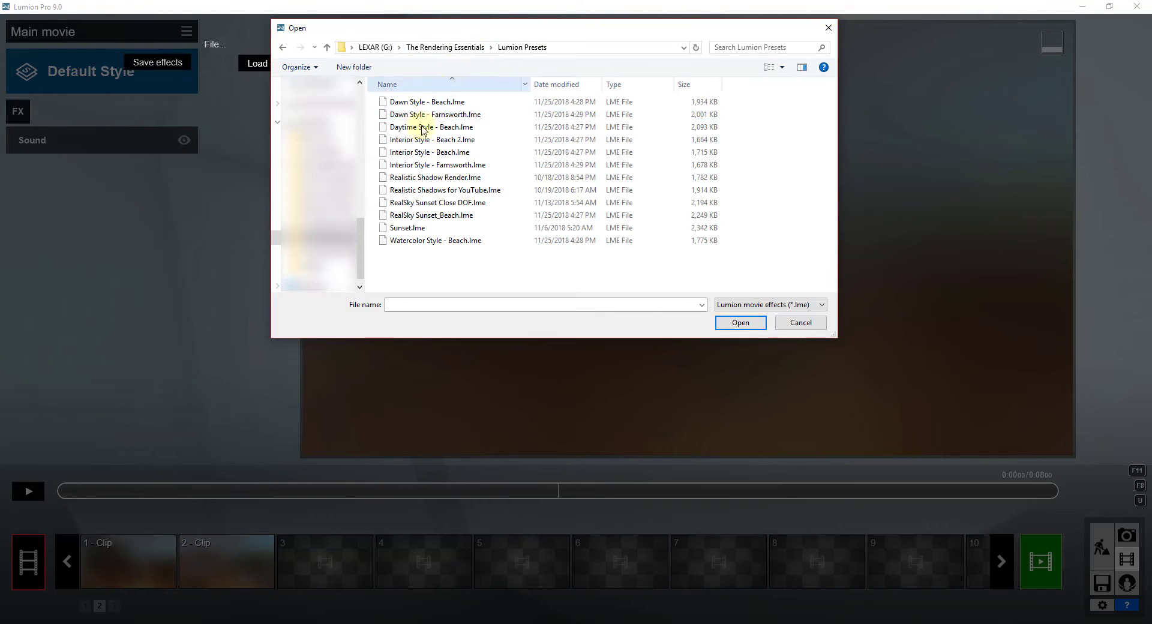
pyautogui.doubleClick(448, 190)
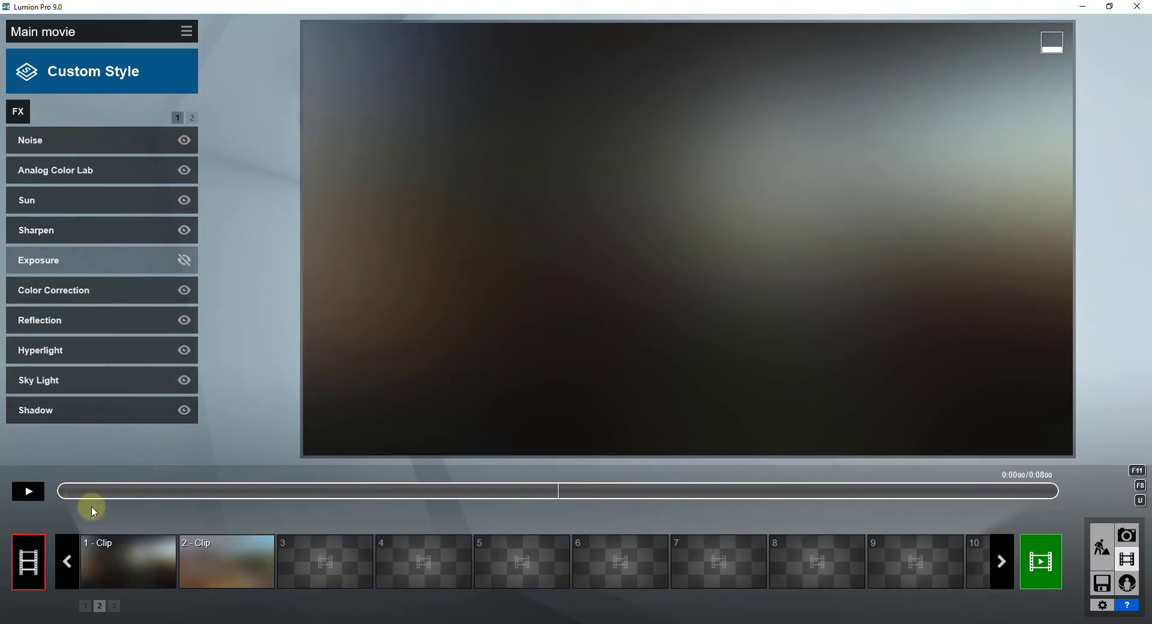
# Add the Real Skies effect to the entire movie and preview it within clip 1.
pyautogui.click(77, 494)
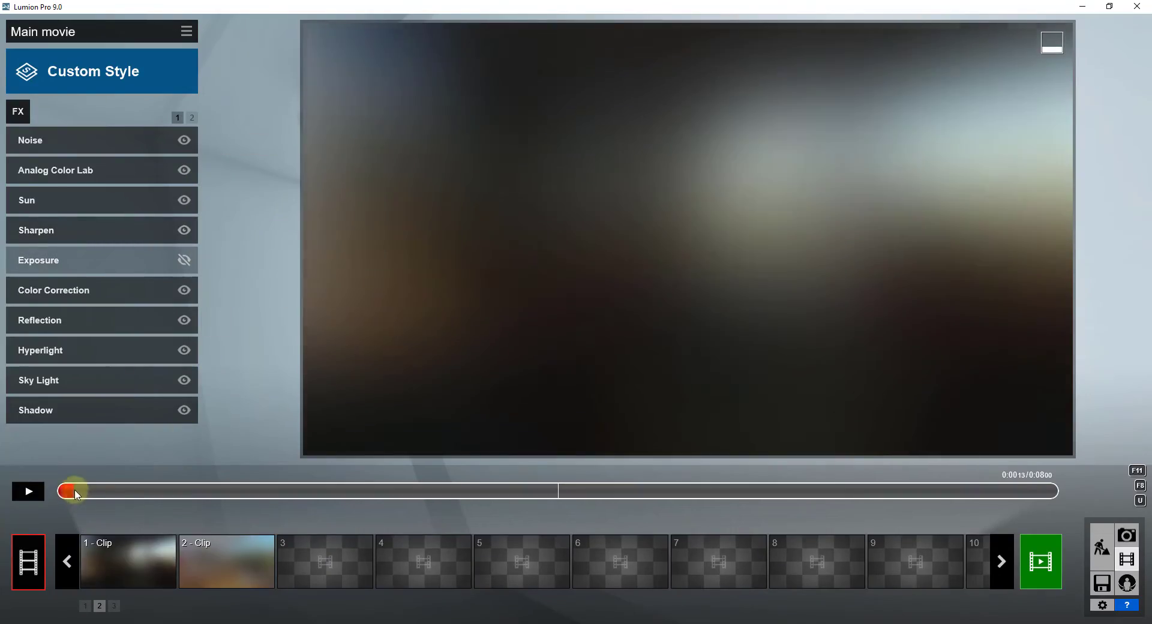
pyautogui.moveTo(77, 494); pyautogui.dragTo(248, 493)
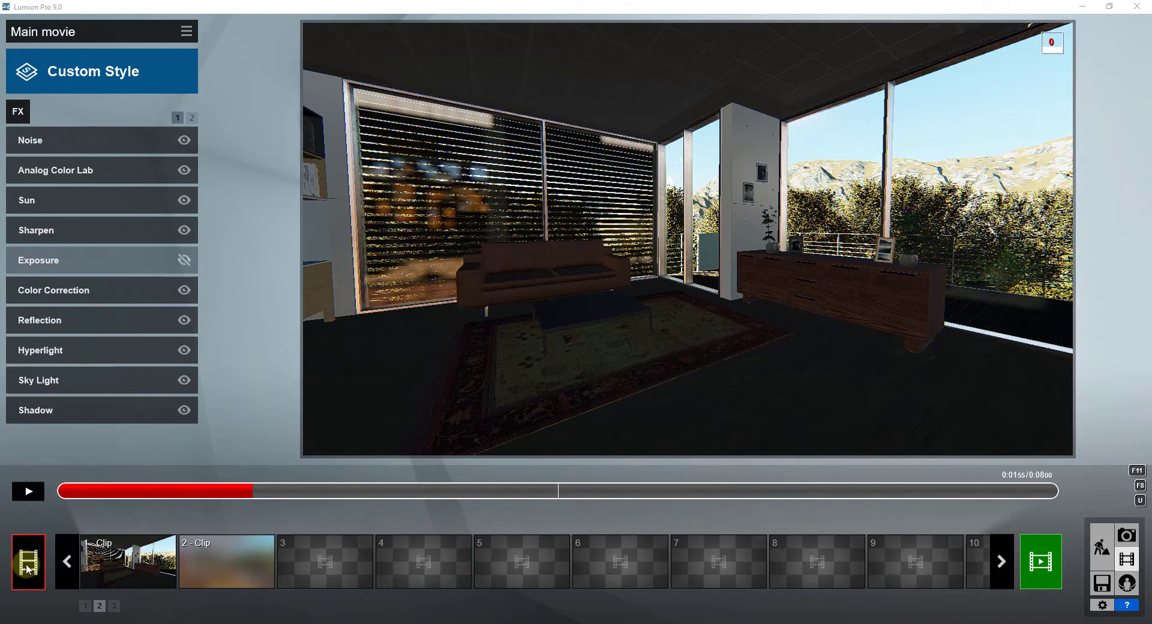
pyautogui.click(18, 110)
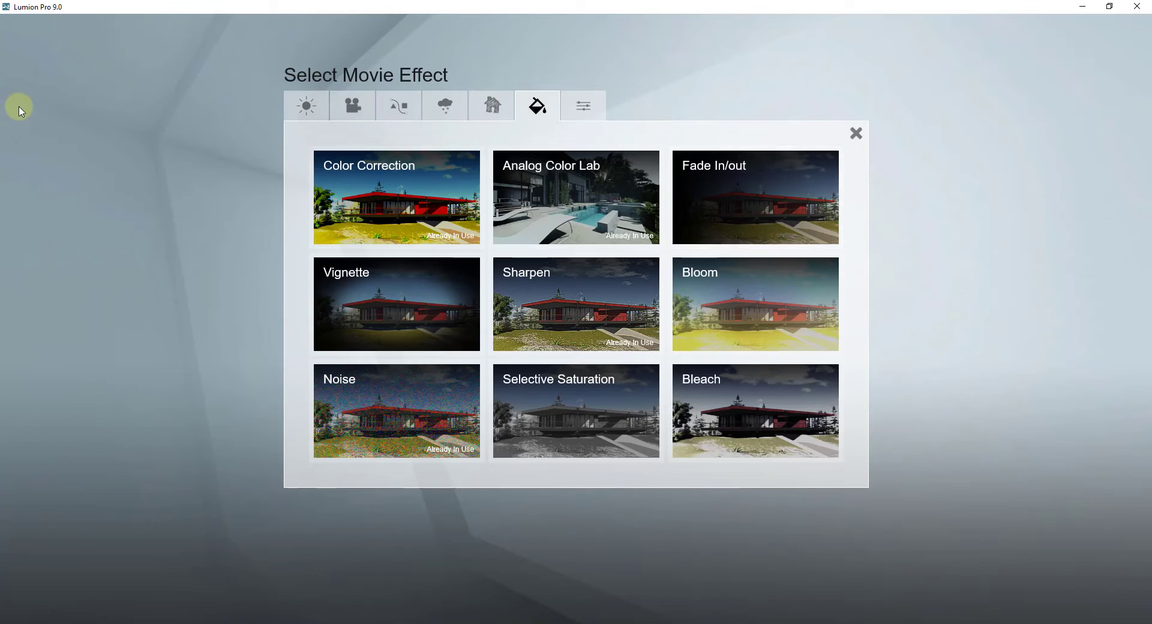
pyautogui.click(433, 109)
pyautogui.click(384, 215)
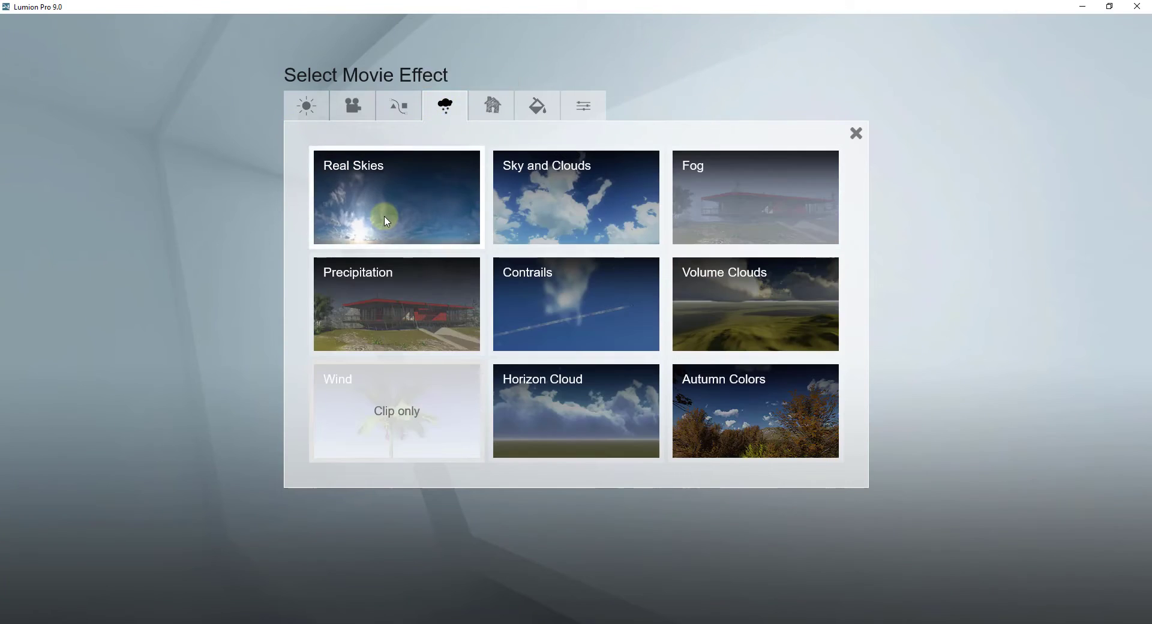
pyautogui.moveTo(52, 218)
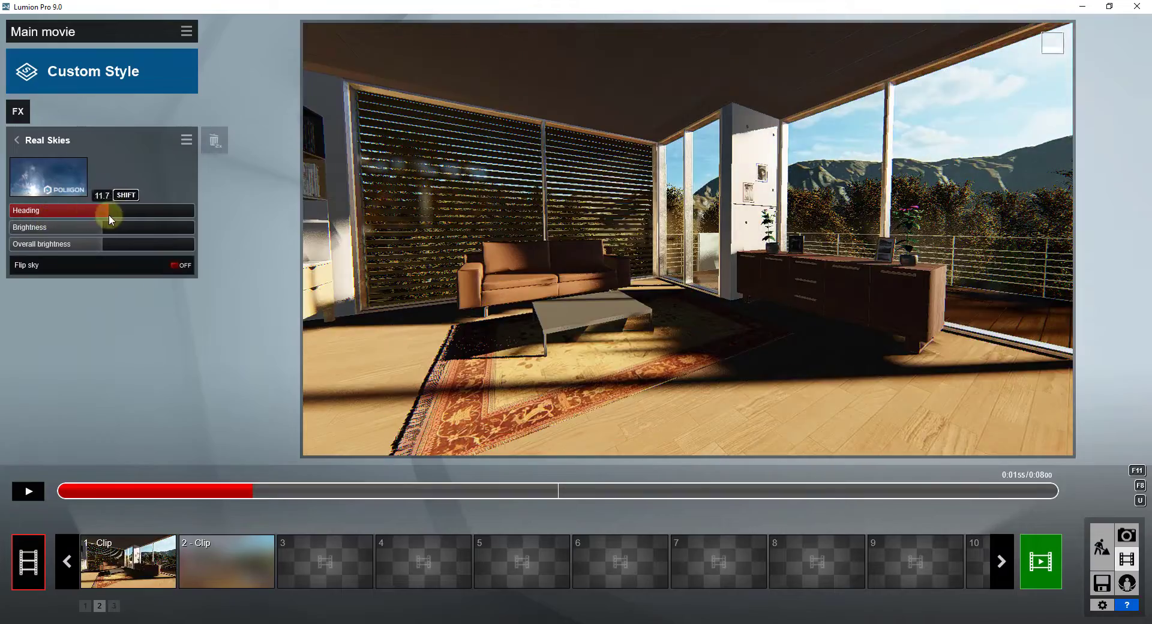
pyautogui.moveTo(267, 492); pyautogui.dragTo(204, 492)
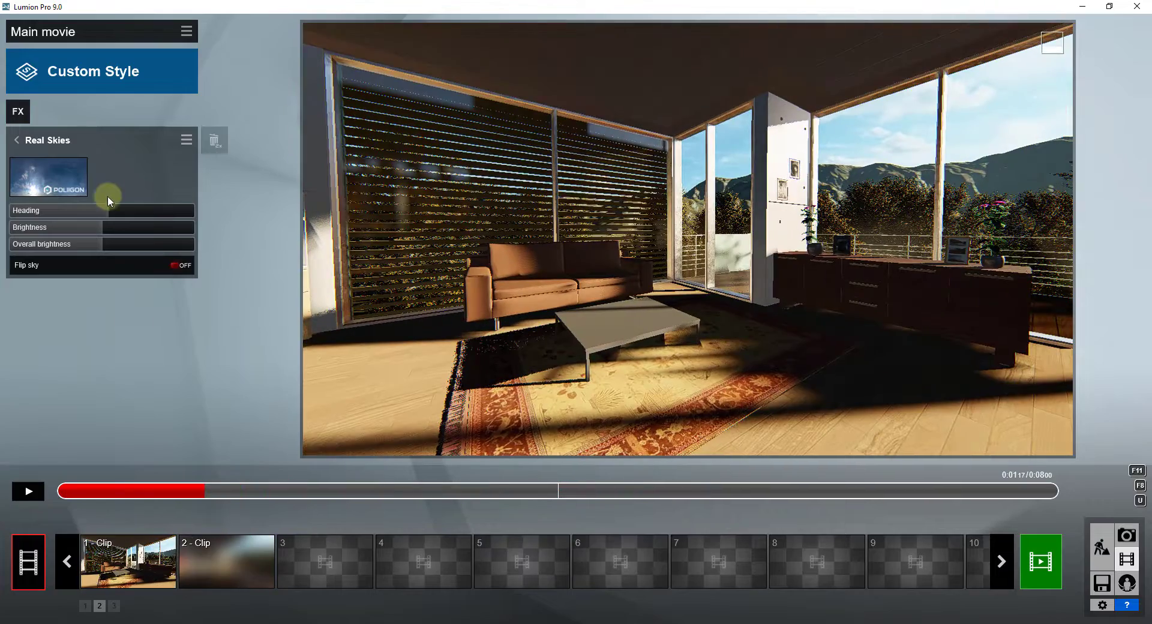
# Try several Cloudy skies with different headings in the entire movie's Real Skies effect.
pyautogui.click(61, 187)
pyautogui.click(553, 241)
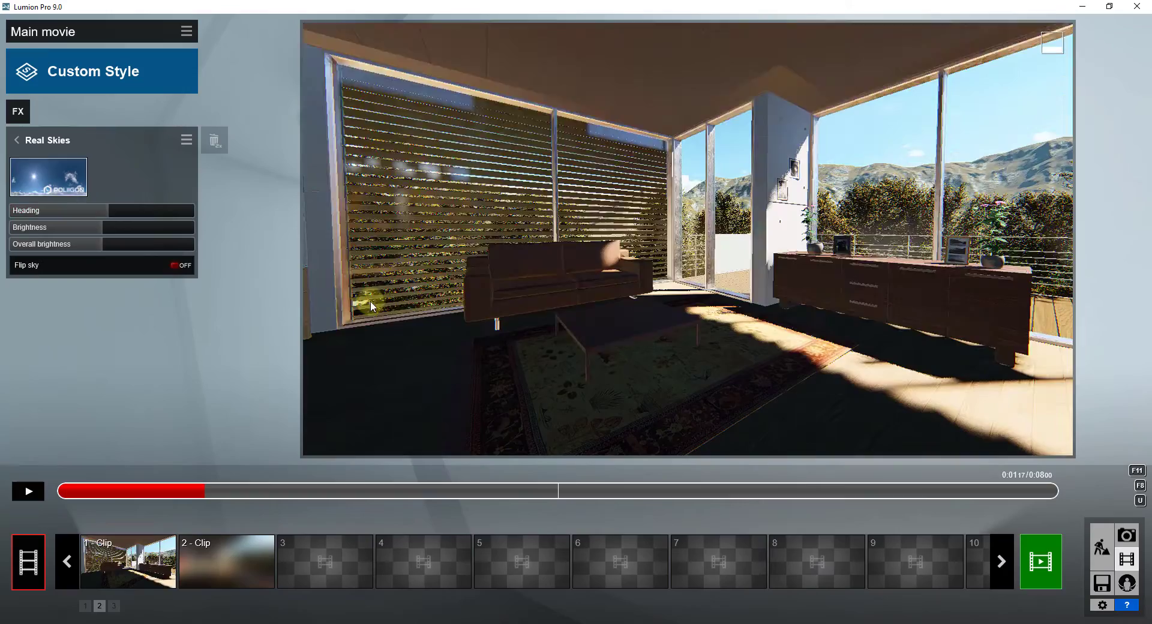
pyautogui.click(60, 187)
pyautogui.click(570, 352)
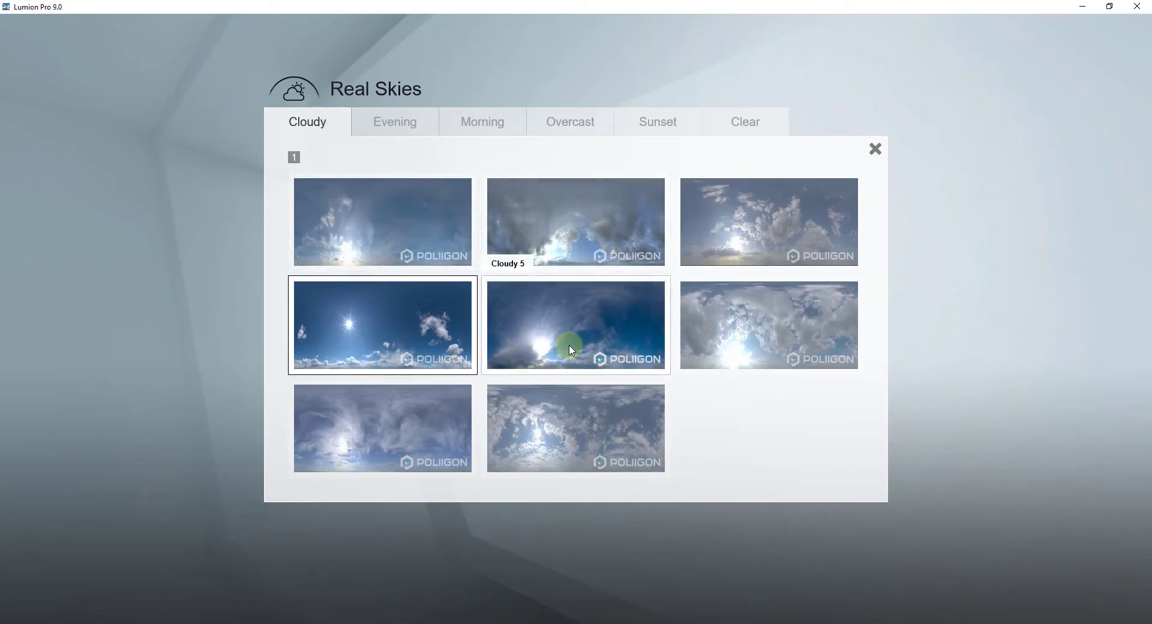
pyautogui.moveTo(89, 208); pyautogui.dragTo(65, 209)
pyautogui.click(48, 177)
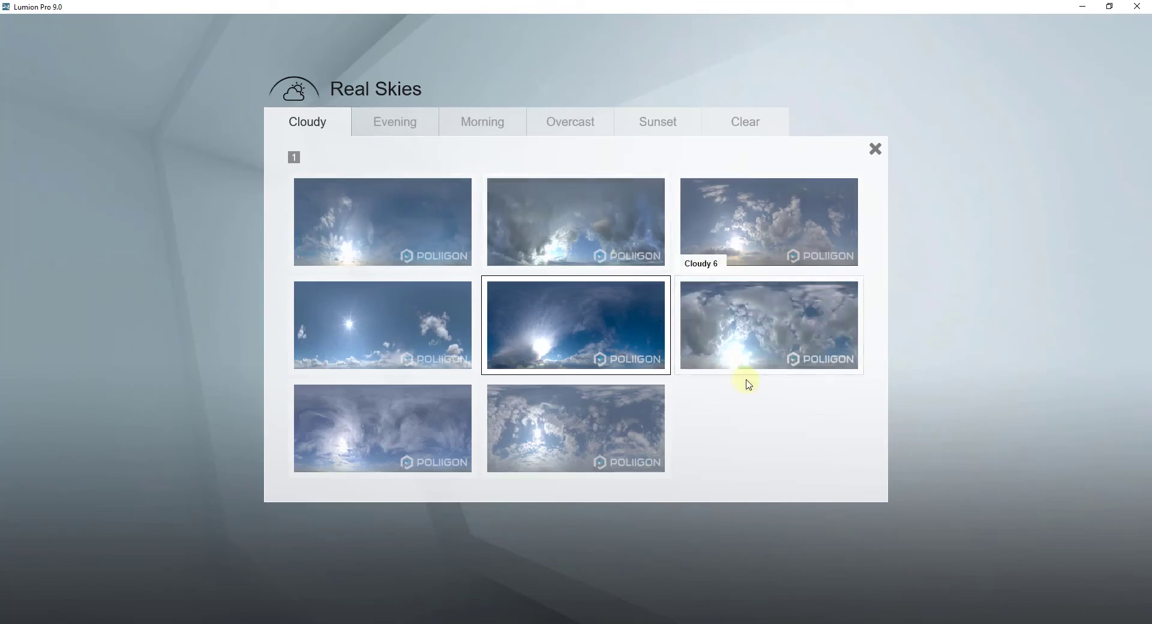
pyautogui.click(774, 345)
pyautogui.moveTo(84, 211)
pyautogui.mouseDown()
pyautogui.moveTo(117, 209)
pyautogui.moveTo(105, 211)
pyautogui.mouseUp()
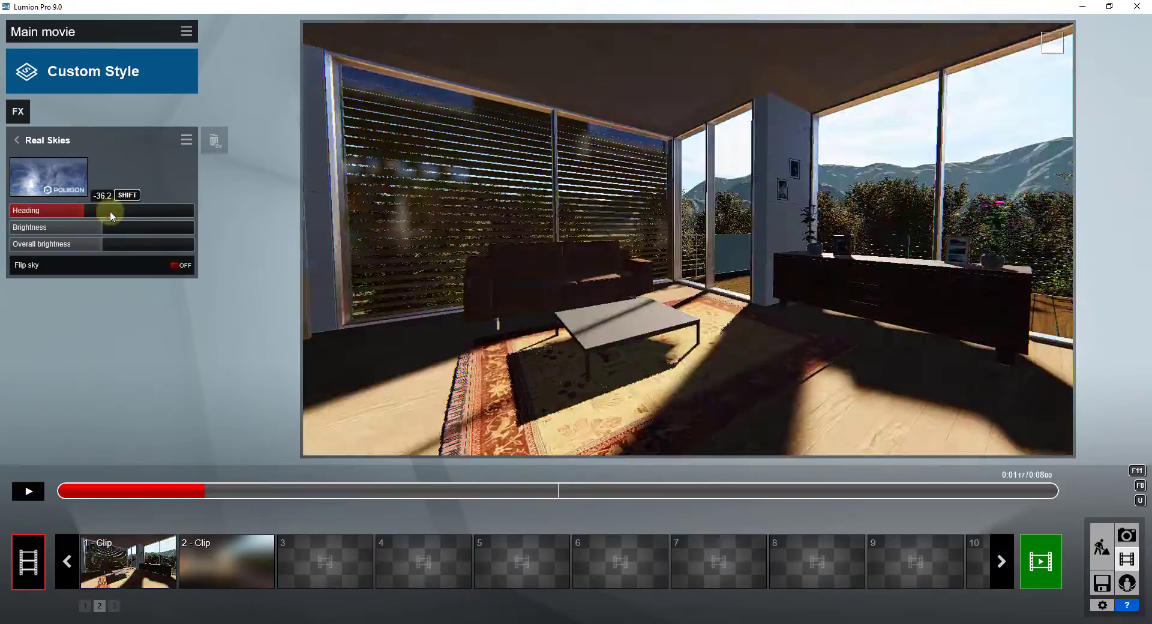
pyautogui.moveTo(109, 210); pyautogui.dragTo(67, 208)
# Set the Real Skies effect to the second sky in the Morning category and return the movie to its start.
pyautogui.click(60, 177)
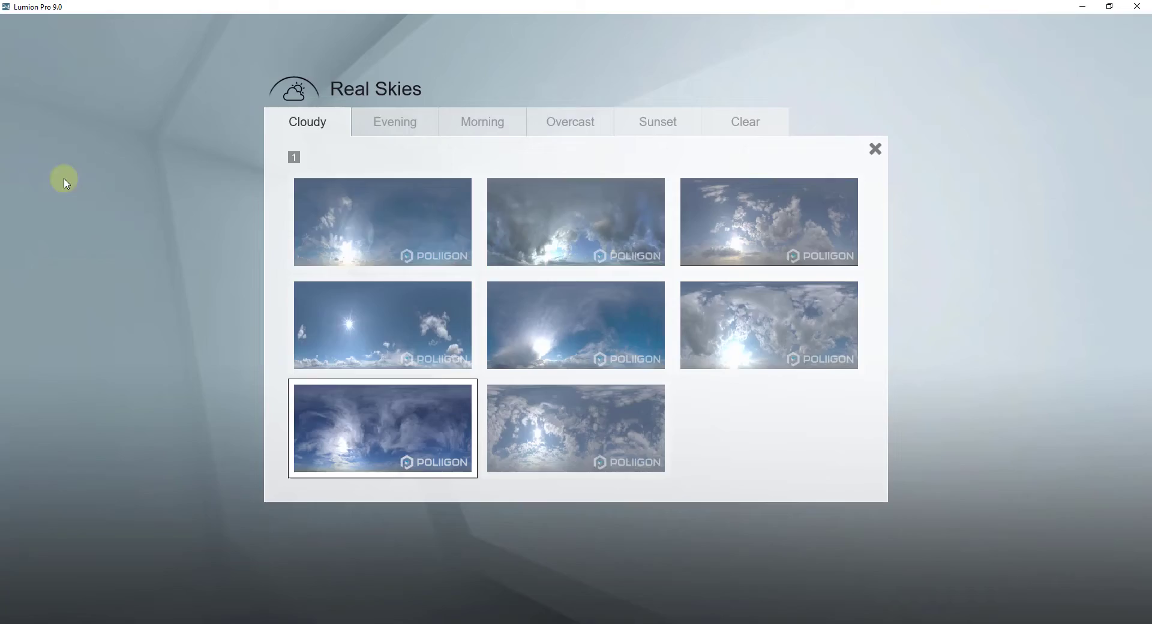
pyautogui.click(482, 122)
pyautogui.click(593, 226)
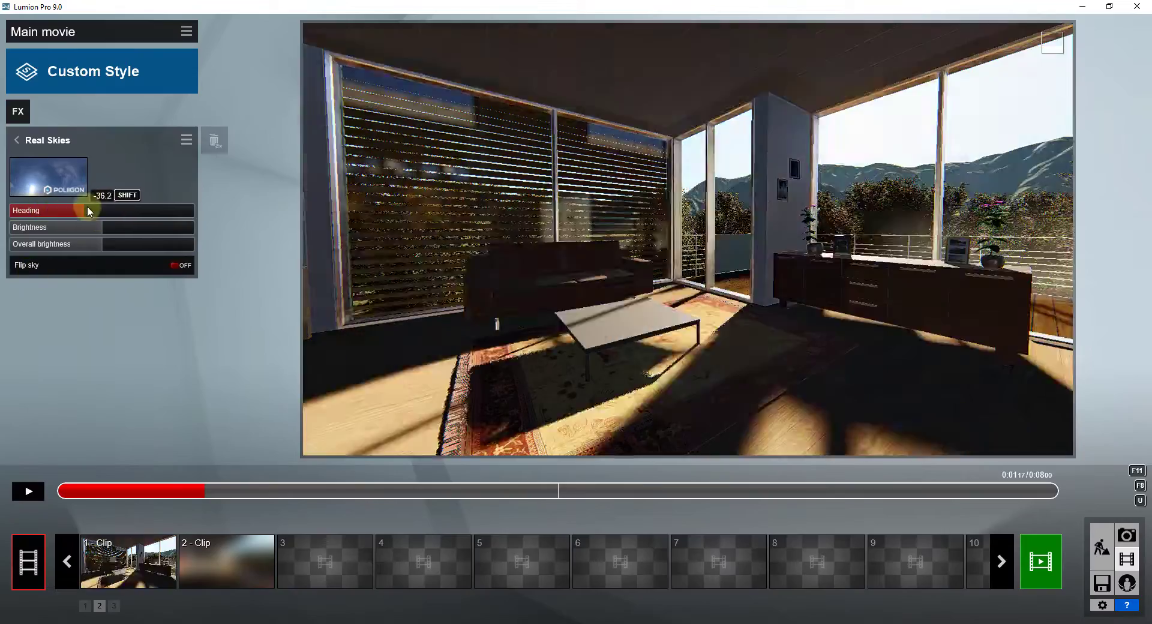
pyautogui.moveTo(206, 491); pyautogui.dragTo(38, 496)
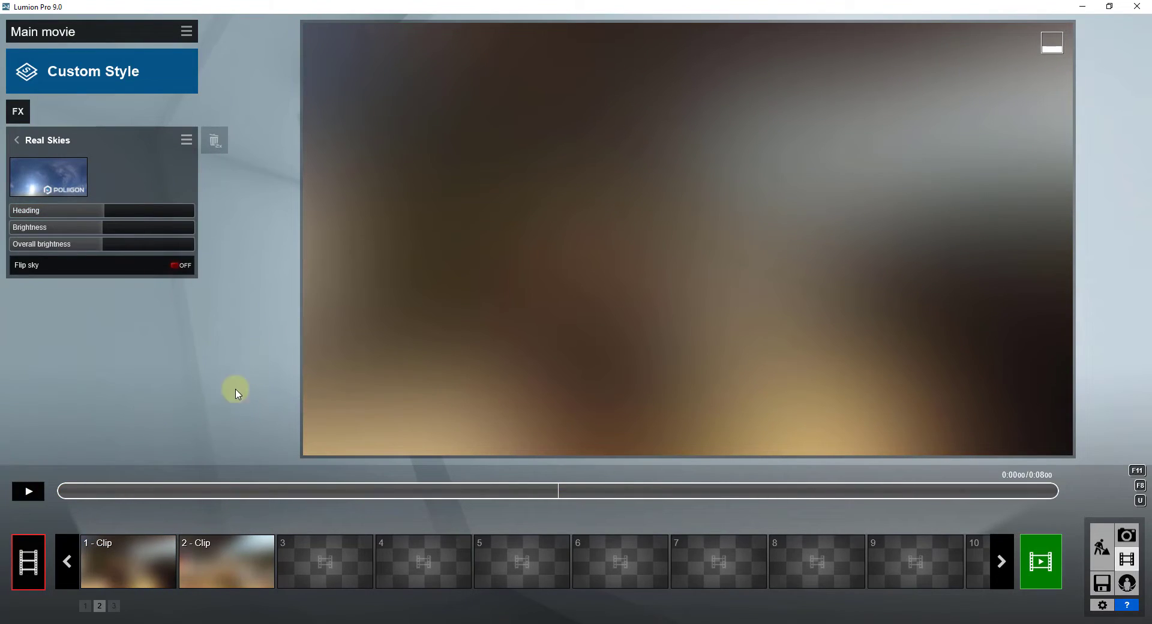
# Check the Fade In/out durations of clip 1 and scrub through its opening blur.
pyautogui.click(126, 491)
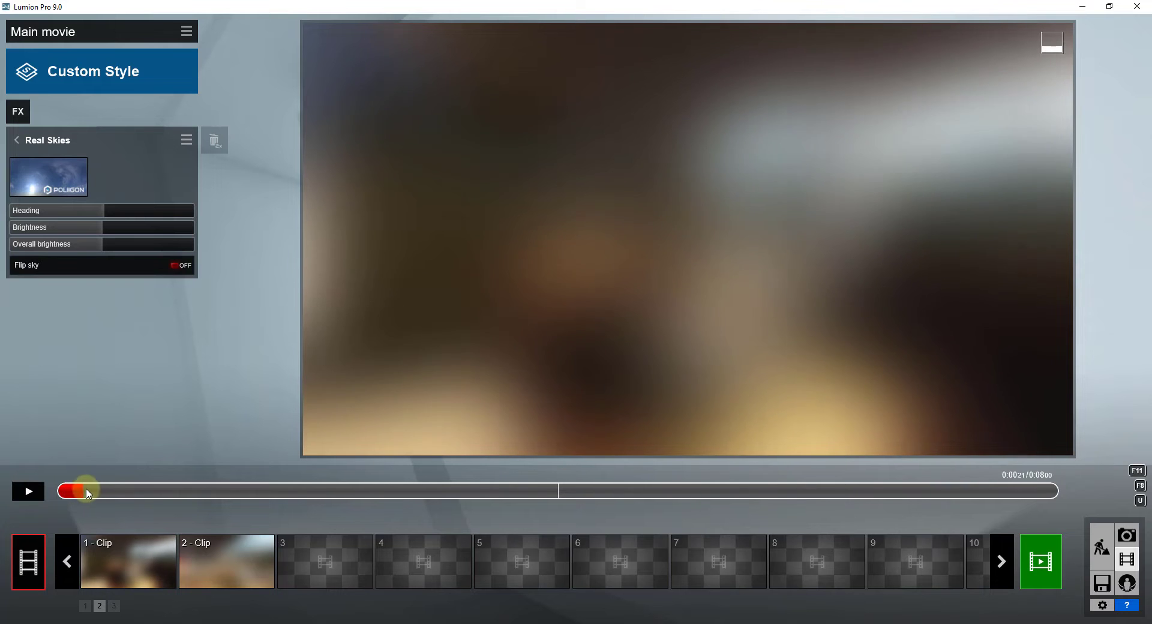
pyautogui.click(138, 551)
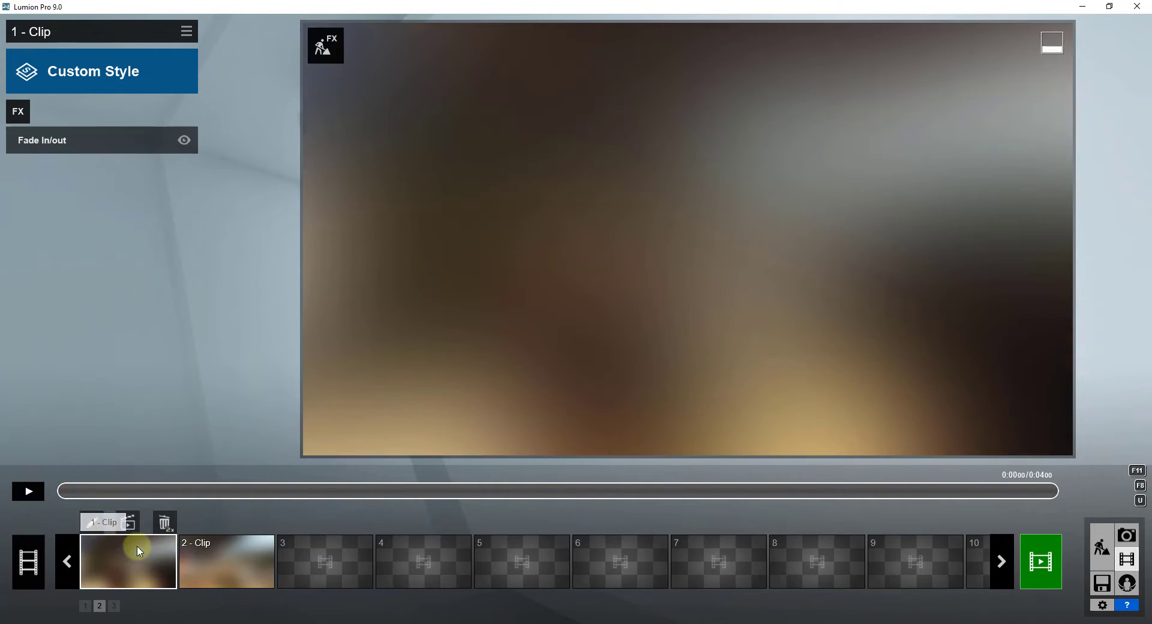
pyautogui.click(48, 143)
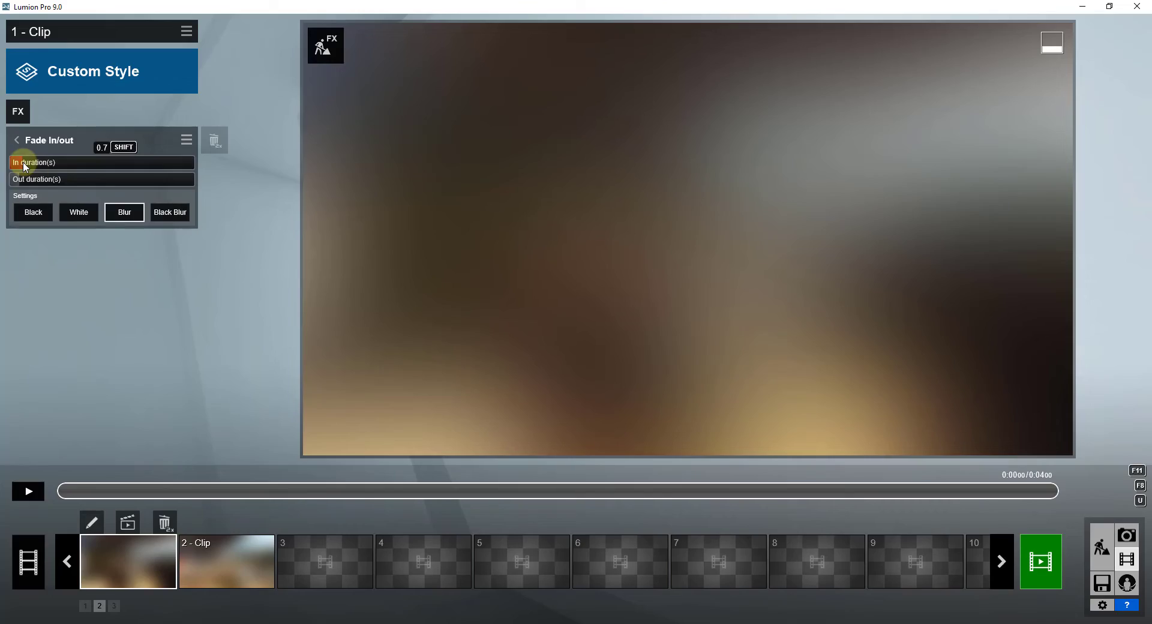
pyautogui.click(116, 492)
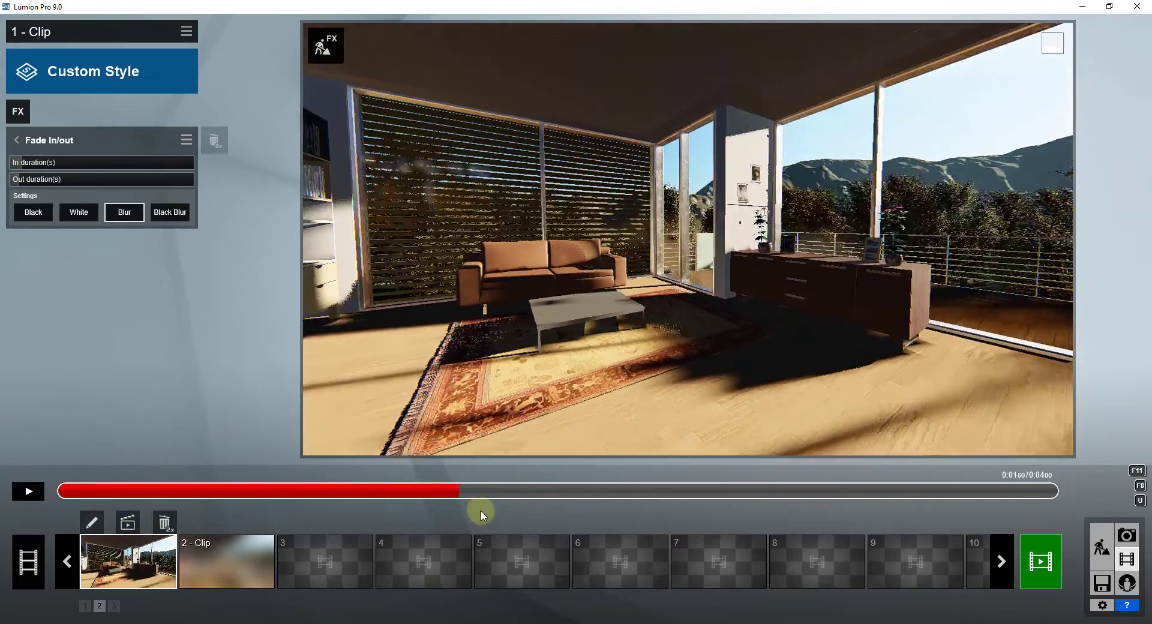
pyautogui.moveTo(610, 509); pyautogui.dragTo(53, 494)
# Play the entire movie to preview the loaded effects, pause it and return to its start.
pyautogui.click(39, 569)
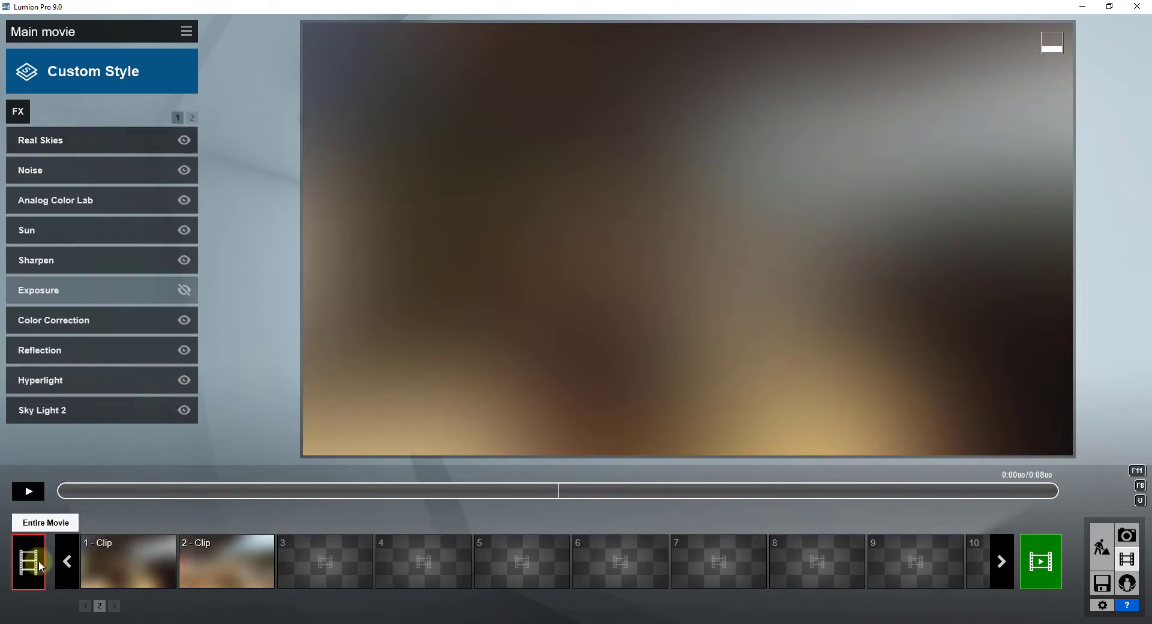
pyautogui.click(27, 492)
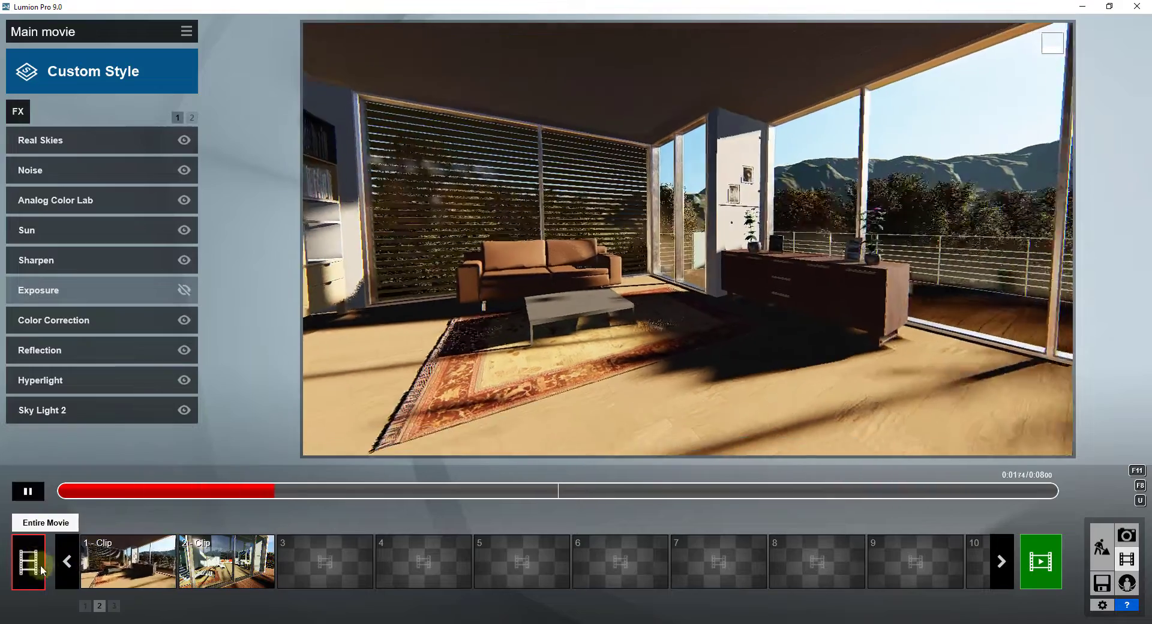
pyautogui.click(27, 491)
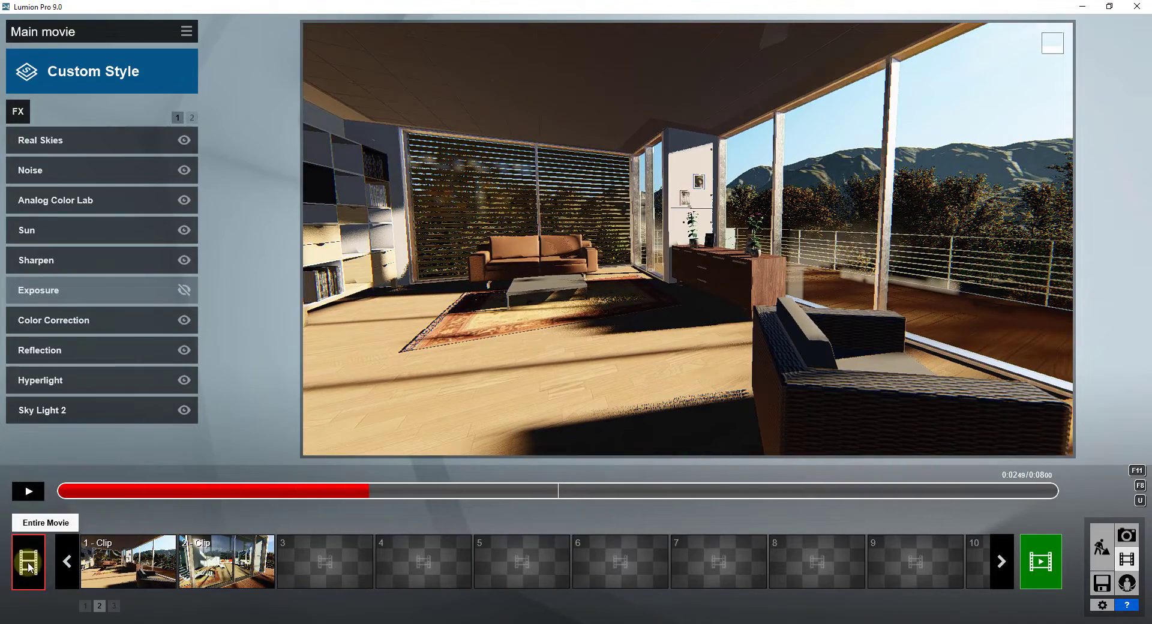
pyautogui.click(29, 566)
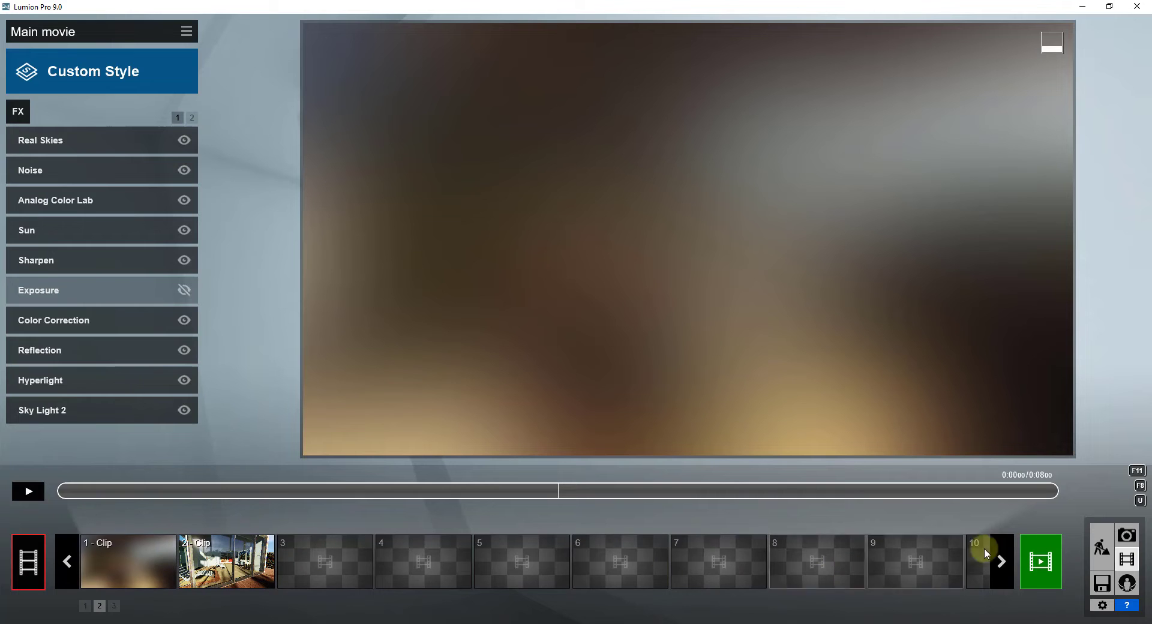
# Render the entire movie as a Full HD (1920x1080) MP4 file named Option Transition Animation.
pyautogui.click(1049, 558)
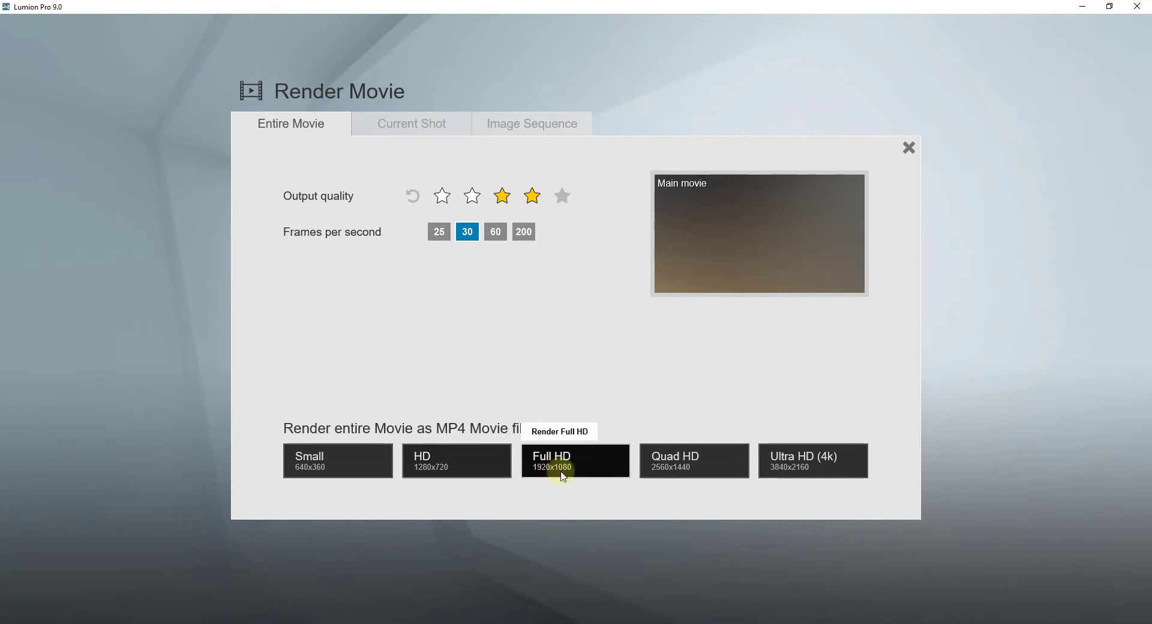
pyautogui.click(591, 460)
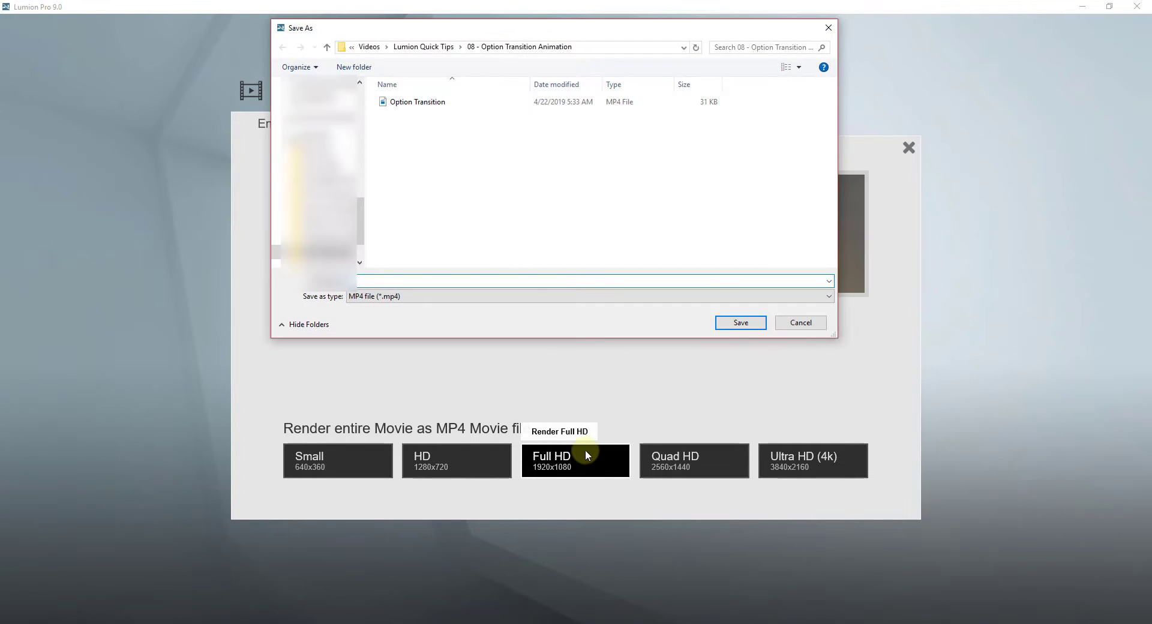
pyautogui.click(395, 278)
pyautogui.write('Option T')
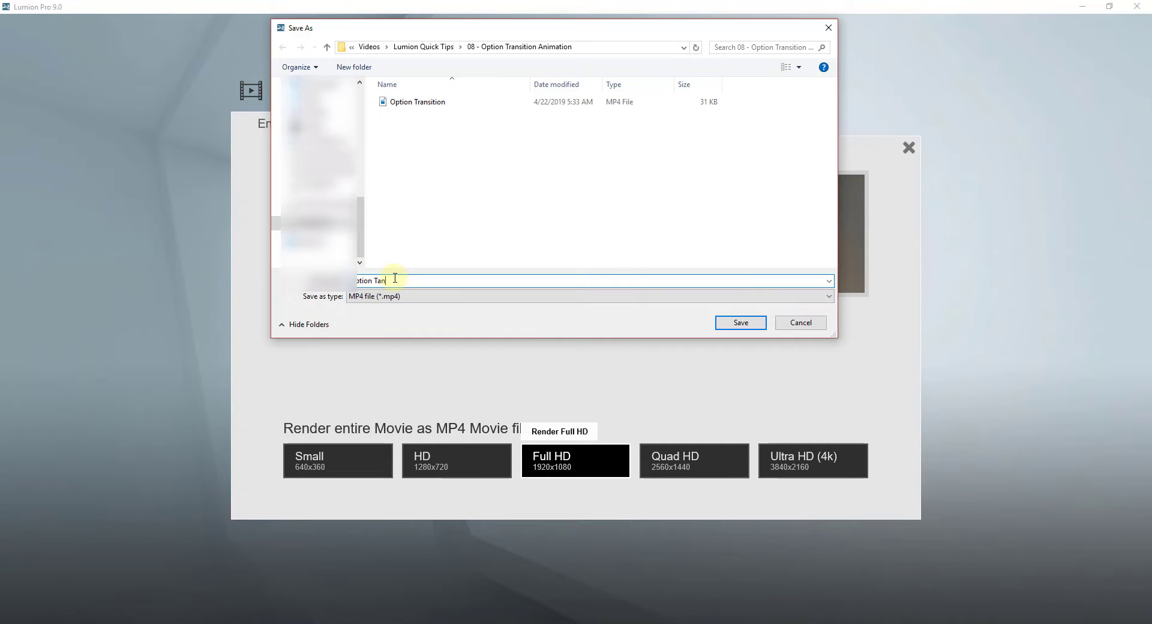
pyautogui.write('ransition Animation')
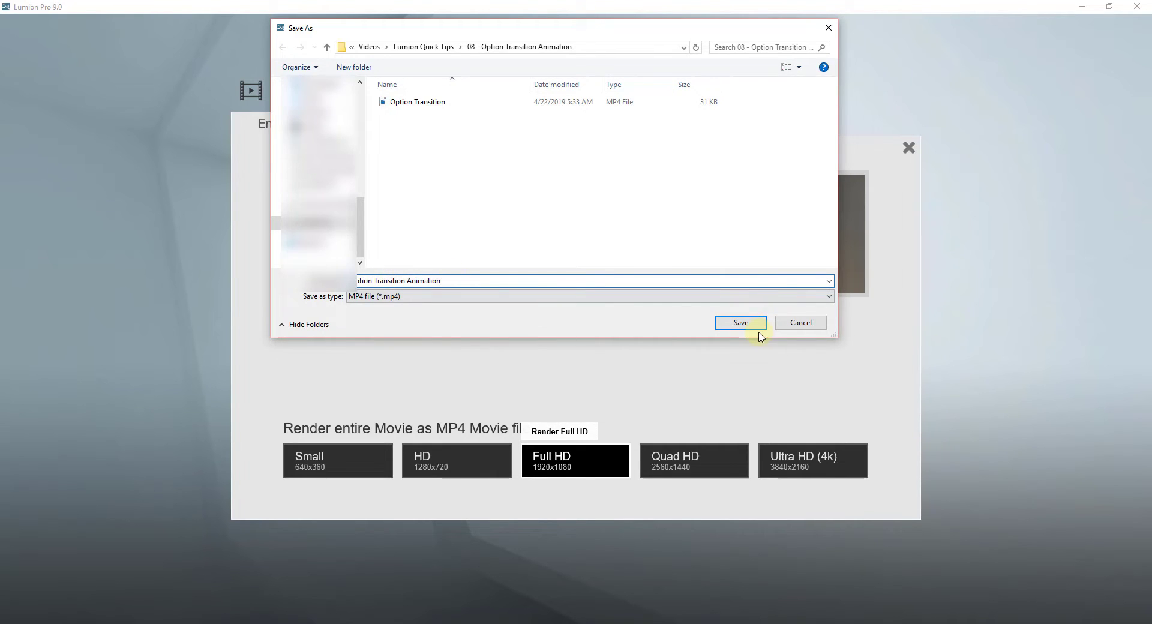
pyautogui.click(758, 328)
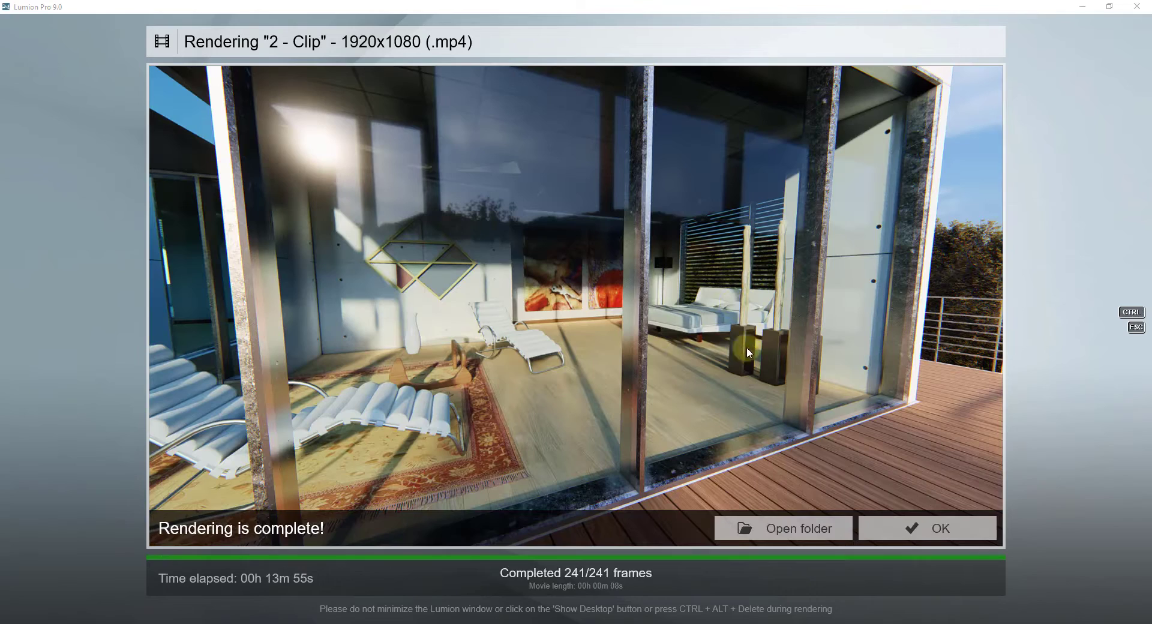
# Open the render's output folder and play the Option Transition Animation MP4 in the video player, replaying it from the start.
pyautogui.click(789, 533)
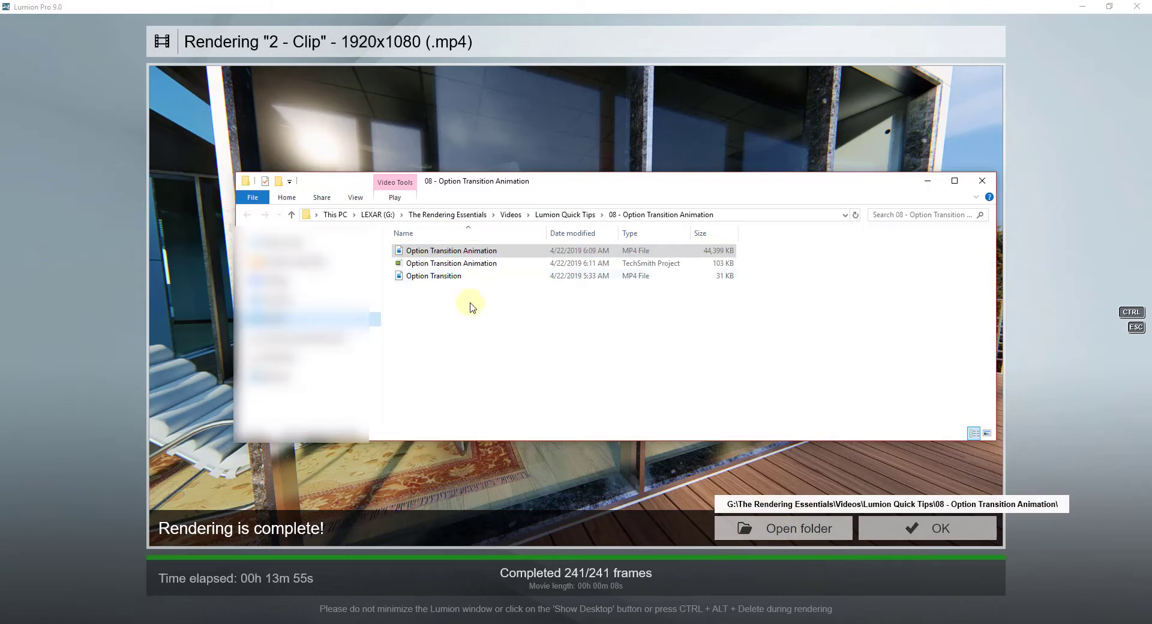
pyautogui.doubleClick(449, 251)
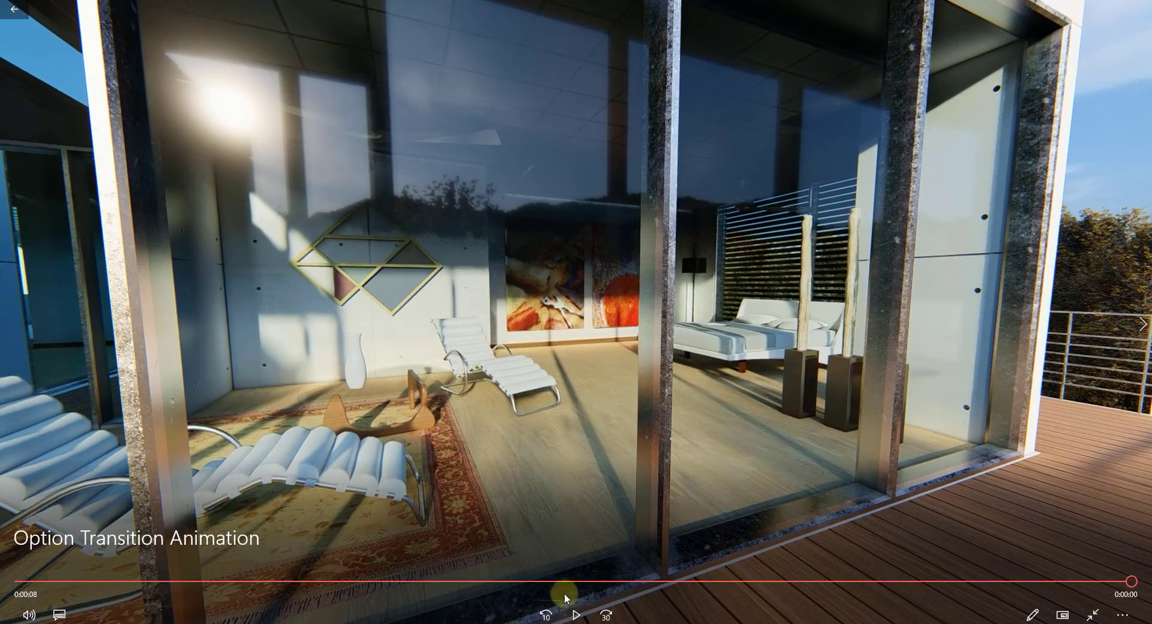
pyautogui.click(576, 615)
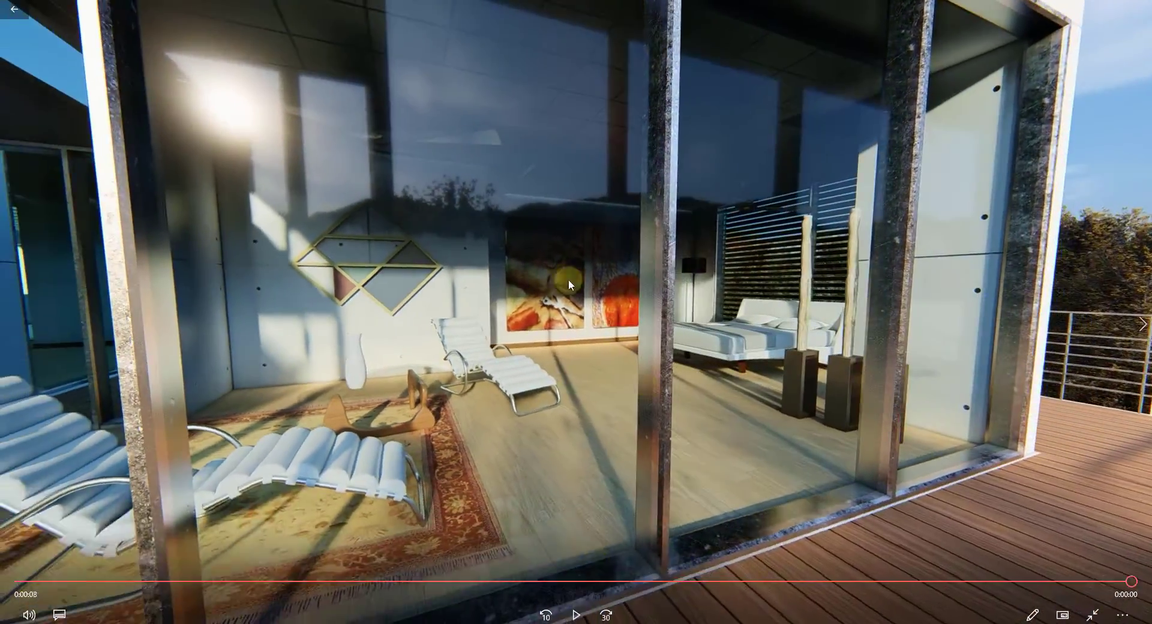
pyautogui.click(577, 615)
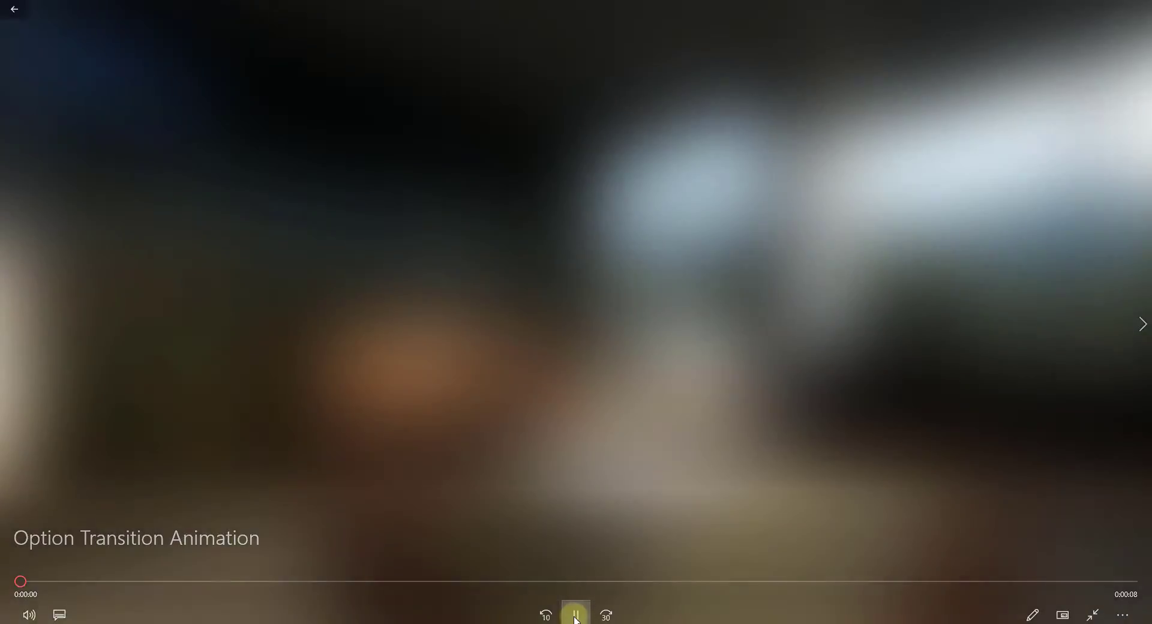